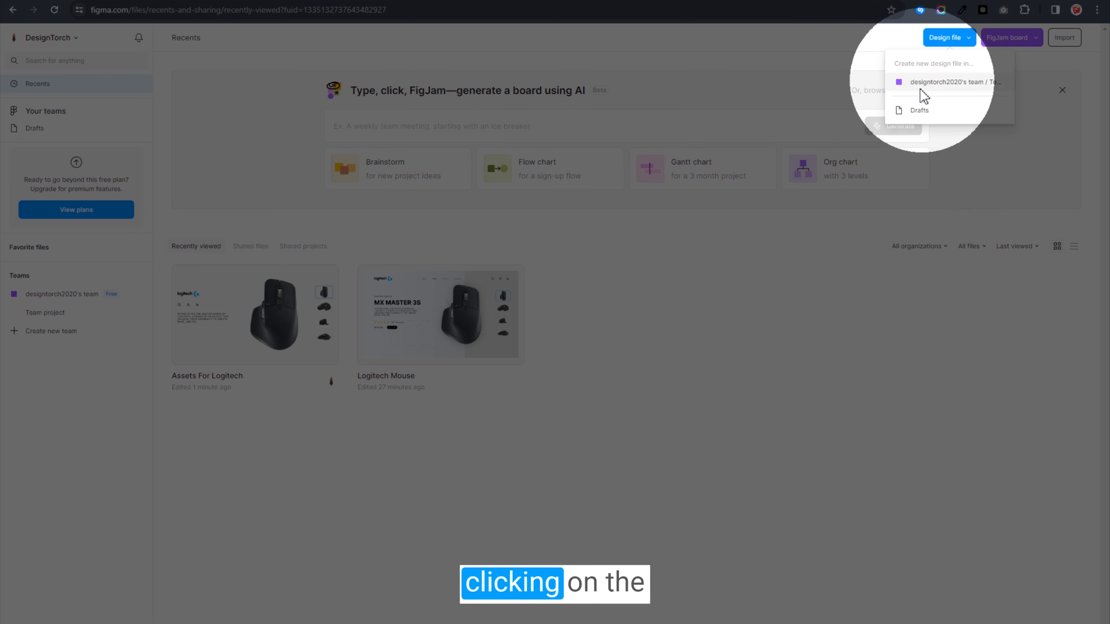
Create a new design file in Drafts and place a default 100 × 100 frame near the canvas's upper-left area.
{"action": "left_click", "coordinate": [917, 110]}
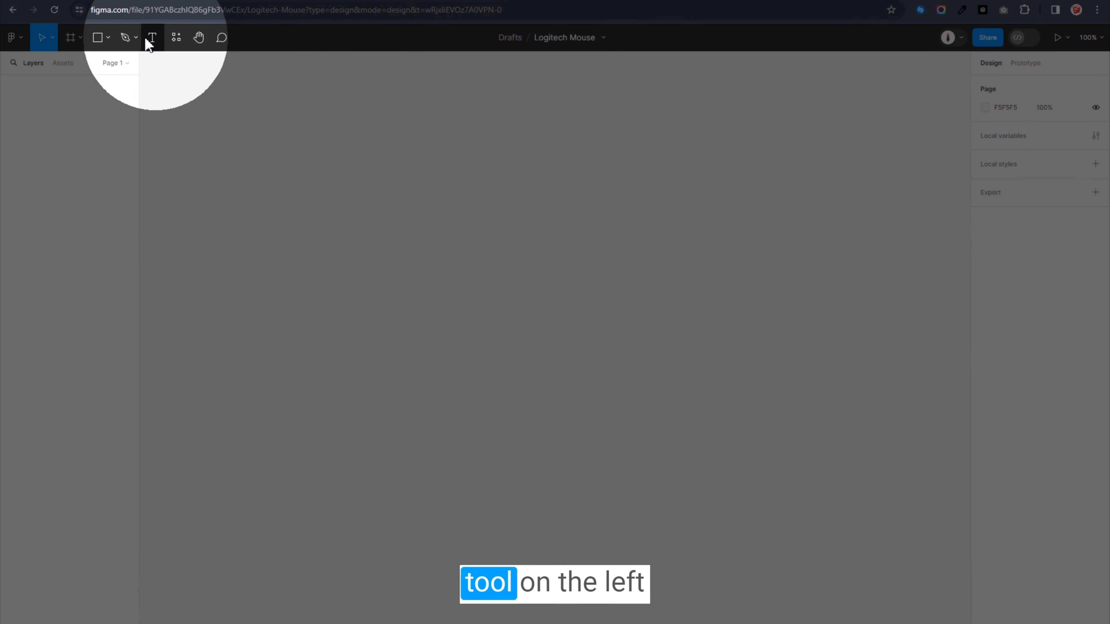
{"action": "left_click", "coordinate": [77, 39]}
{"action": "left_click", "coordinate": [76, 68]}
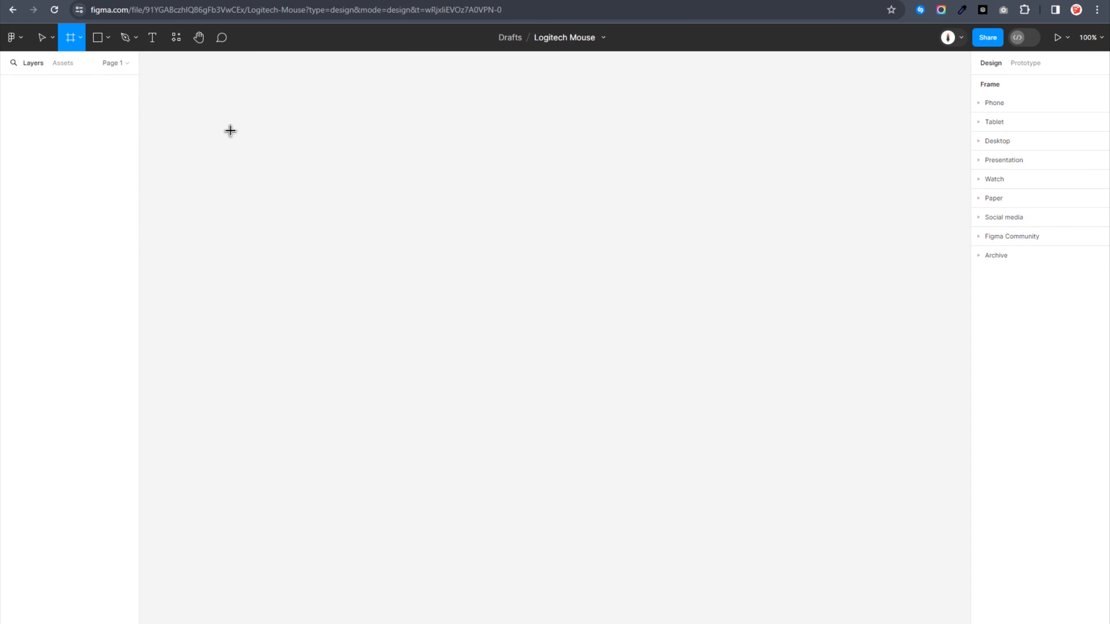
{"action": "left_click", "coordinate": [230, 130]}
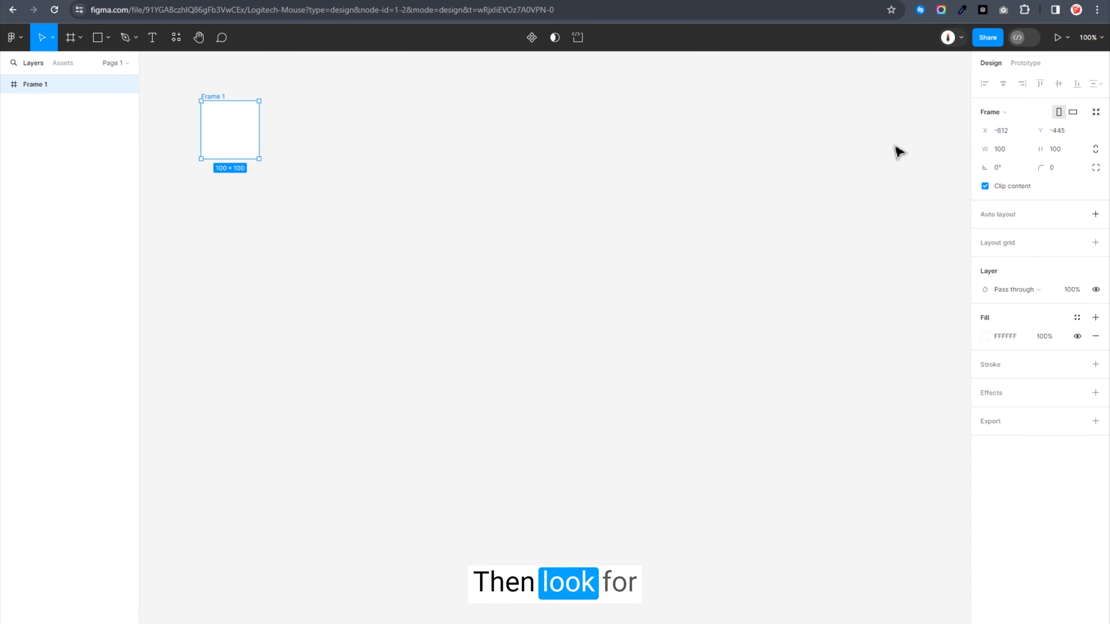
Set the frame's size to 2560 wide by 1440 high and fit it in view.
{"action": "left_click", "coordinate": [1004, 149]}
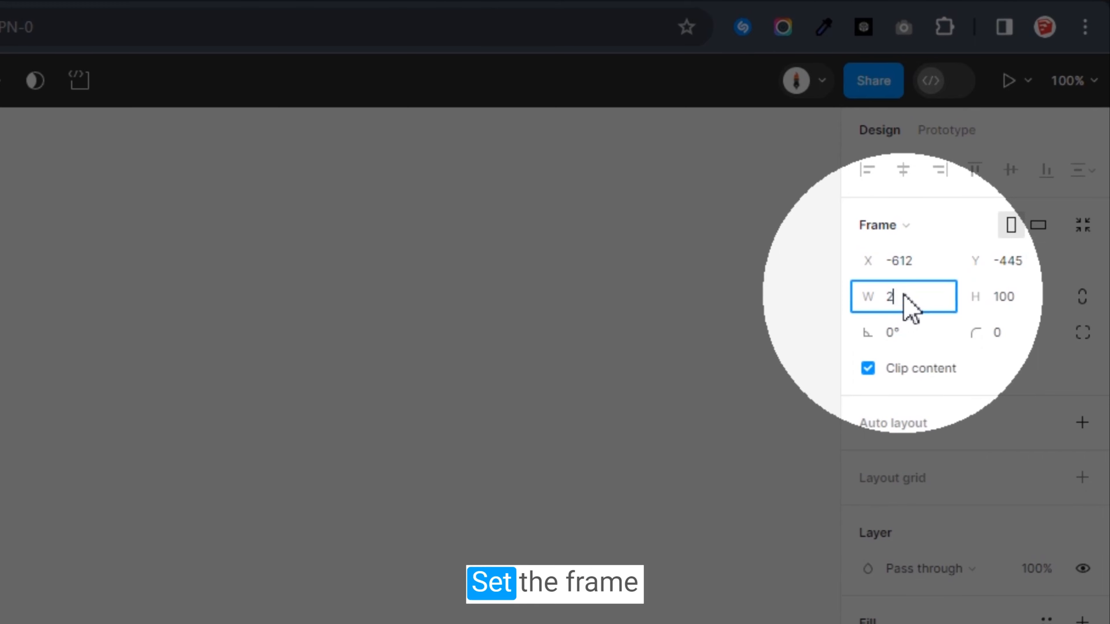
{"action": "type", "text": "2560"}
{"action": "key", "text": "Tab"}
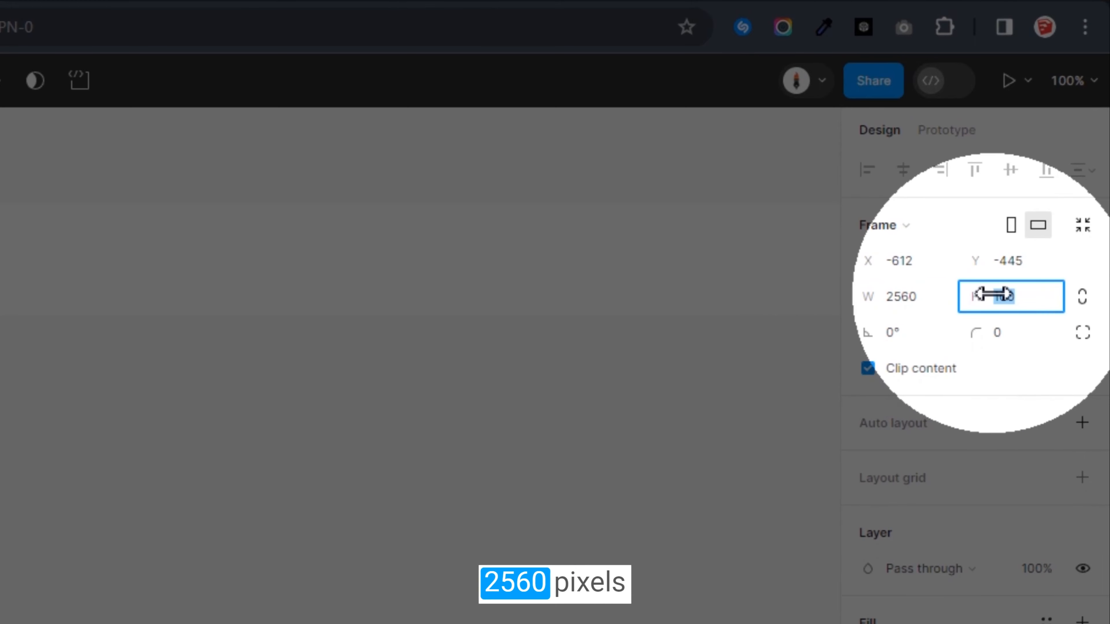
{"action": "key", "text": "Return"}
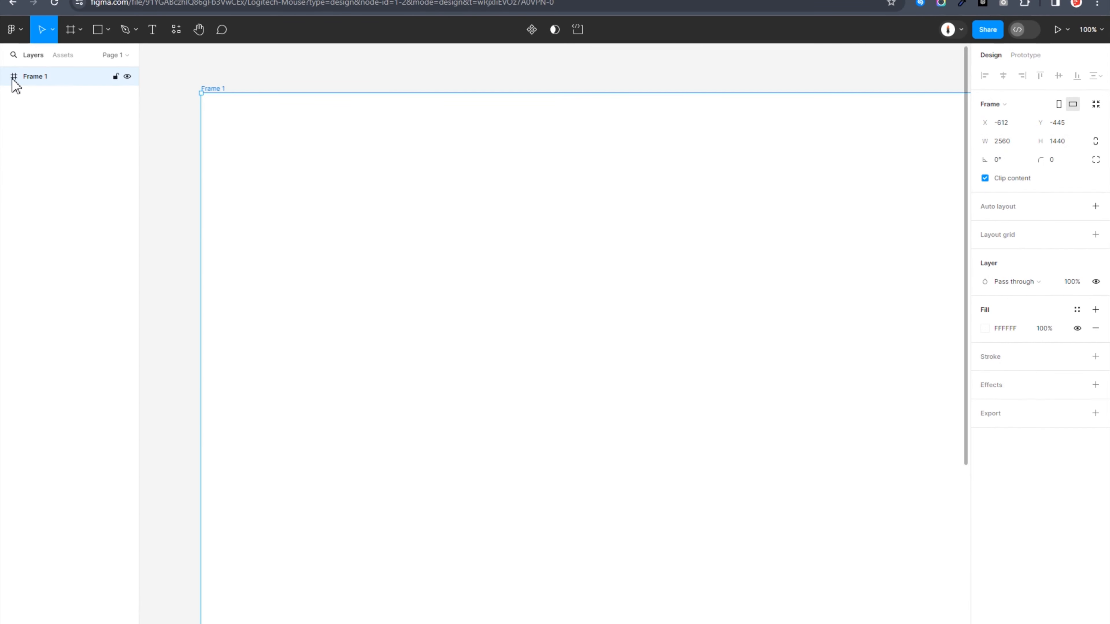
{"action": "key", "text": "shift+2"}
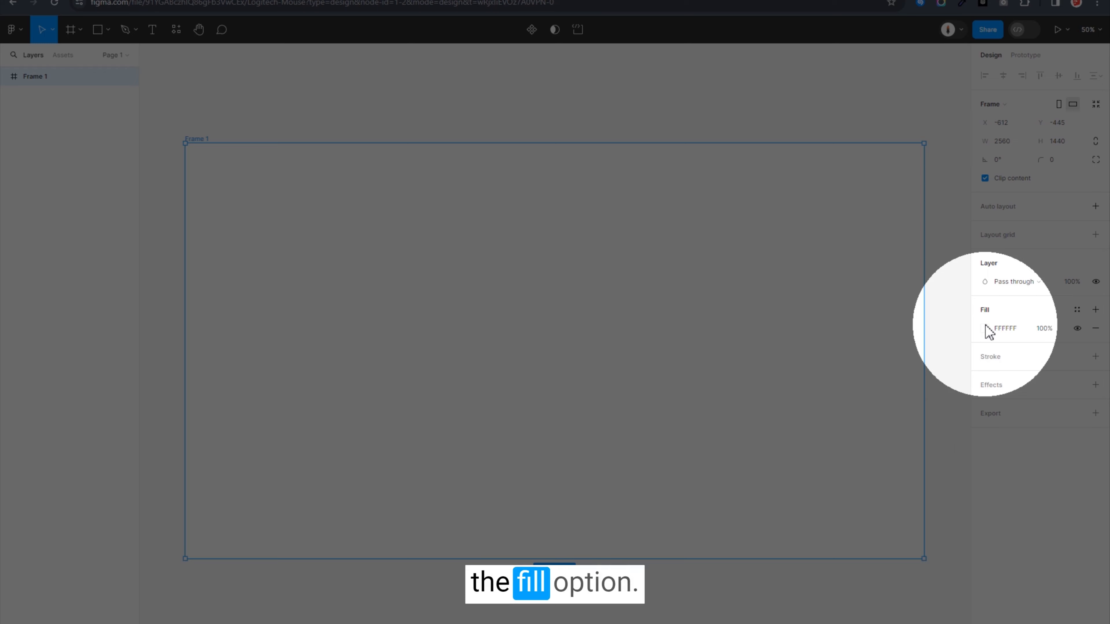
Change the frame's fill to a linear gradient whose end stop is E8E8E8 at 100% opacity.
{"action": "left_click", "coordinate": [986, 329]}
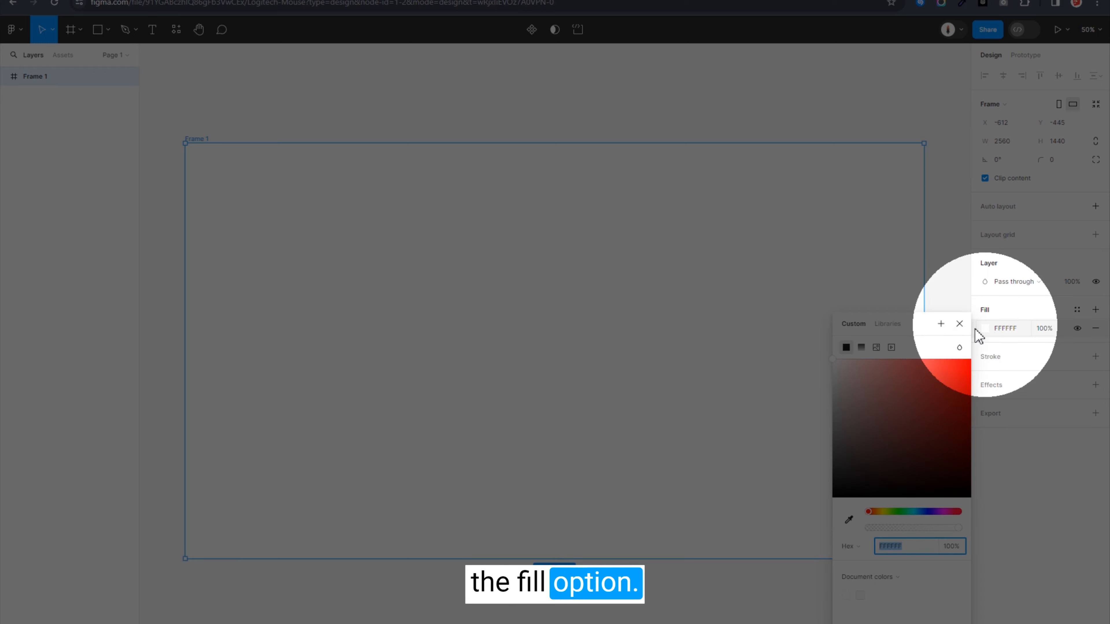
{"action": "left_click", "coordinate": [861, 348]}
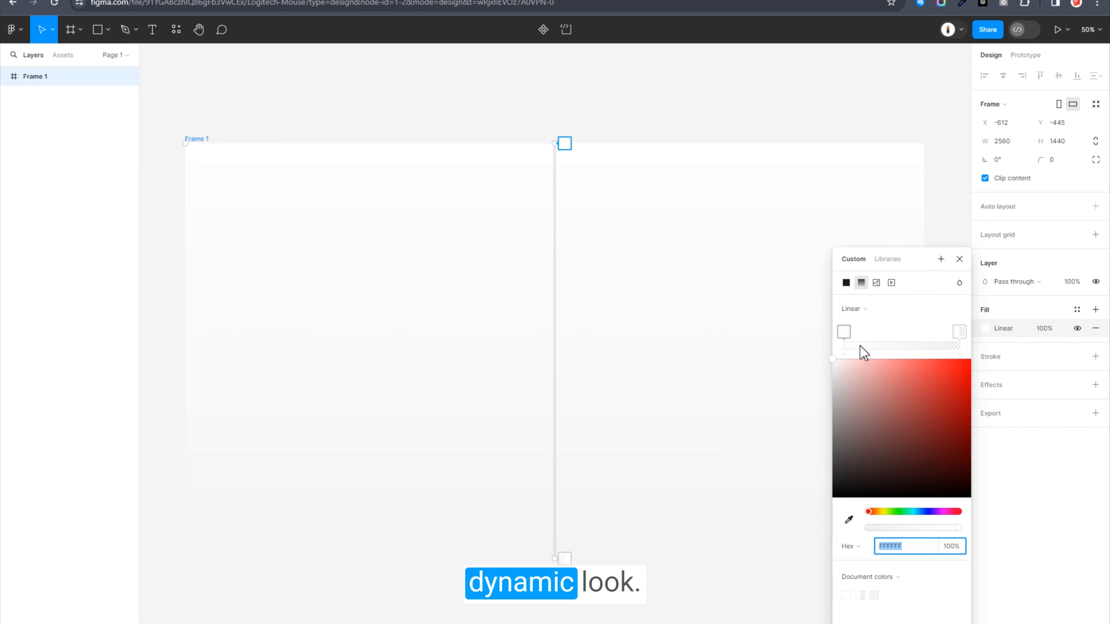
{"action": "left_click", "coordinate": [846, 332]}
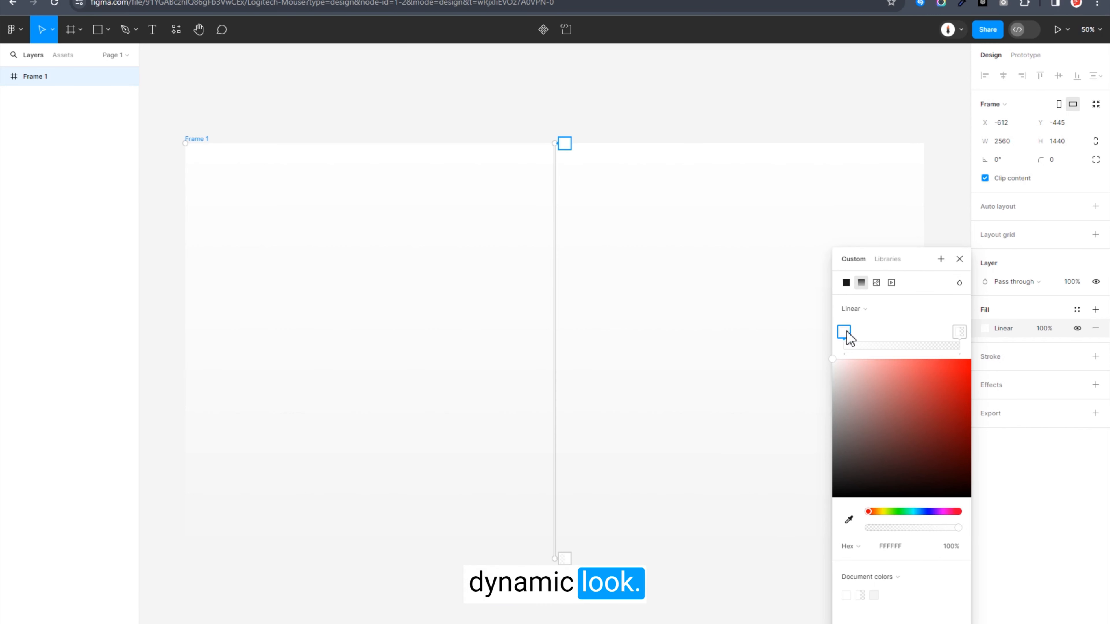
{"action": "left_click", "coordinate": [959, 333]}
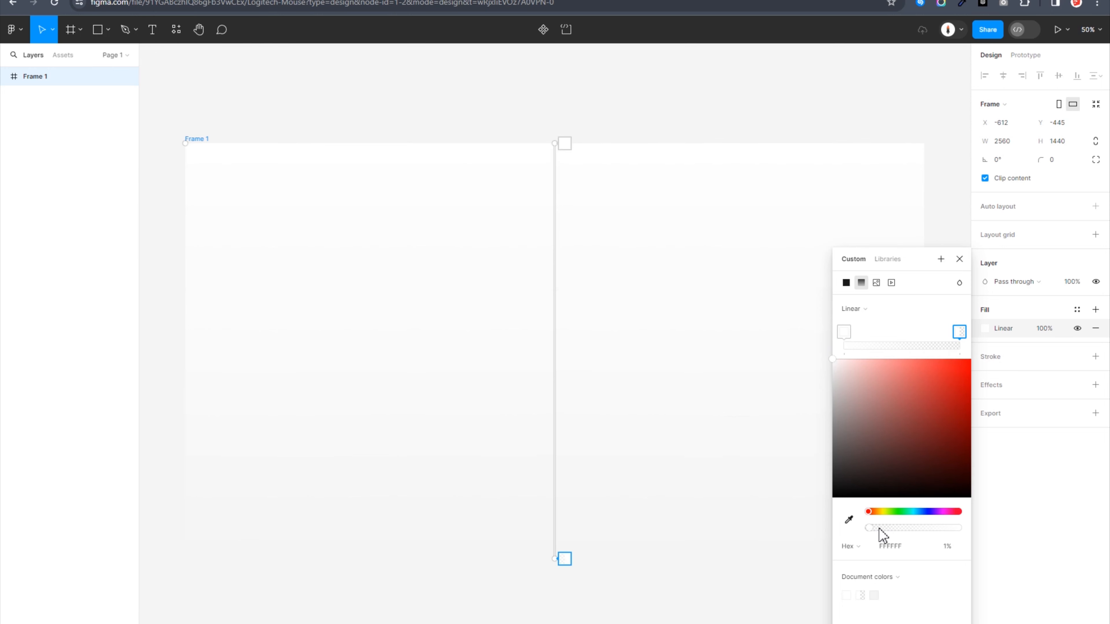
{"action": "left_click", "coordinate": [833, 367]}
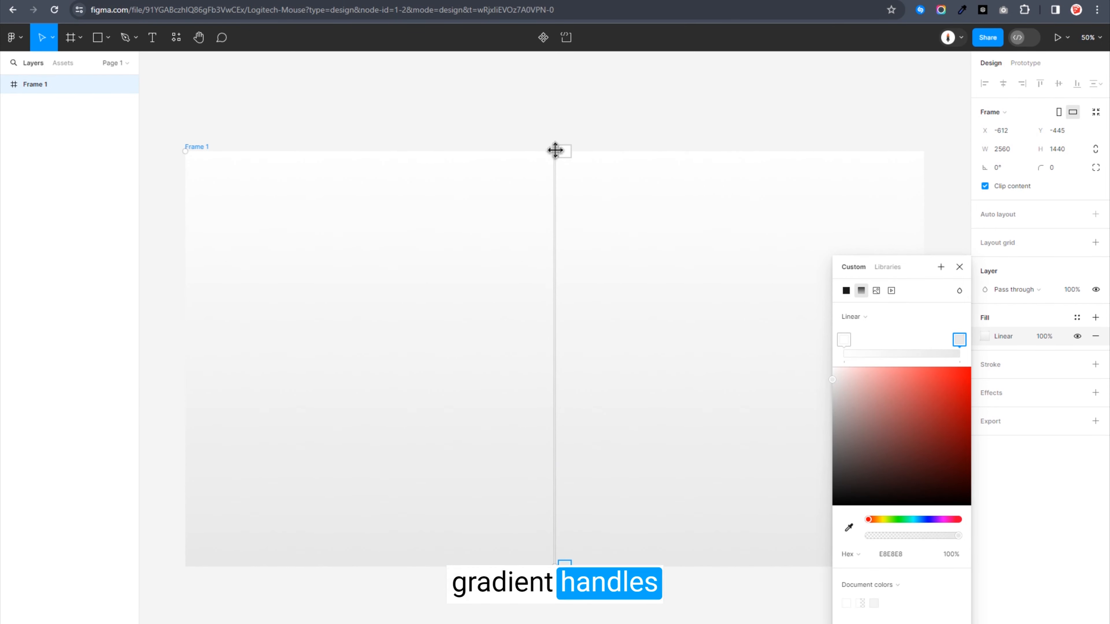
Reorient the frame's gradient to run horizontally at mid-height, from the light left side to the grey right side.
{"action": "left_click_drag", "start_coordinate": [554, 143], "coordinate": [287, 359]}
{"action": "left_click_drag", "start_coordinate": [563, 560], "coordinate": [818, 360]}
{"action": "left_click", "coordinate": [965, 268]}
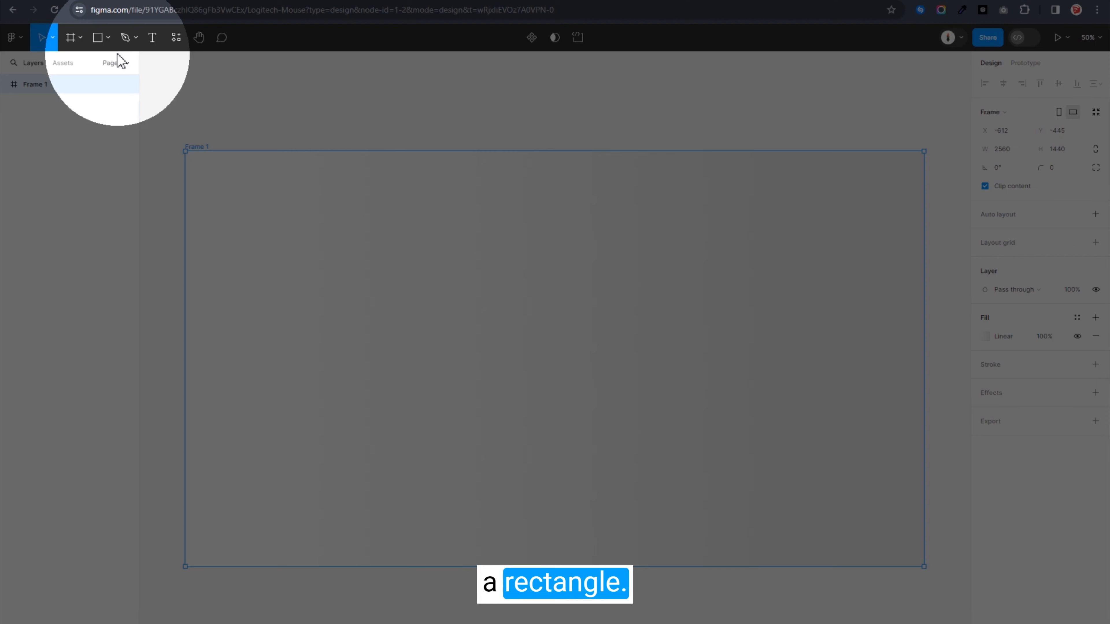
Draw a full-height rectangle about 827 × 1440 in the right part of the frame and align it with the frame's right edge.
{"action": "left_click", "coordinate": [97, 38]}
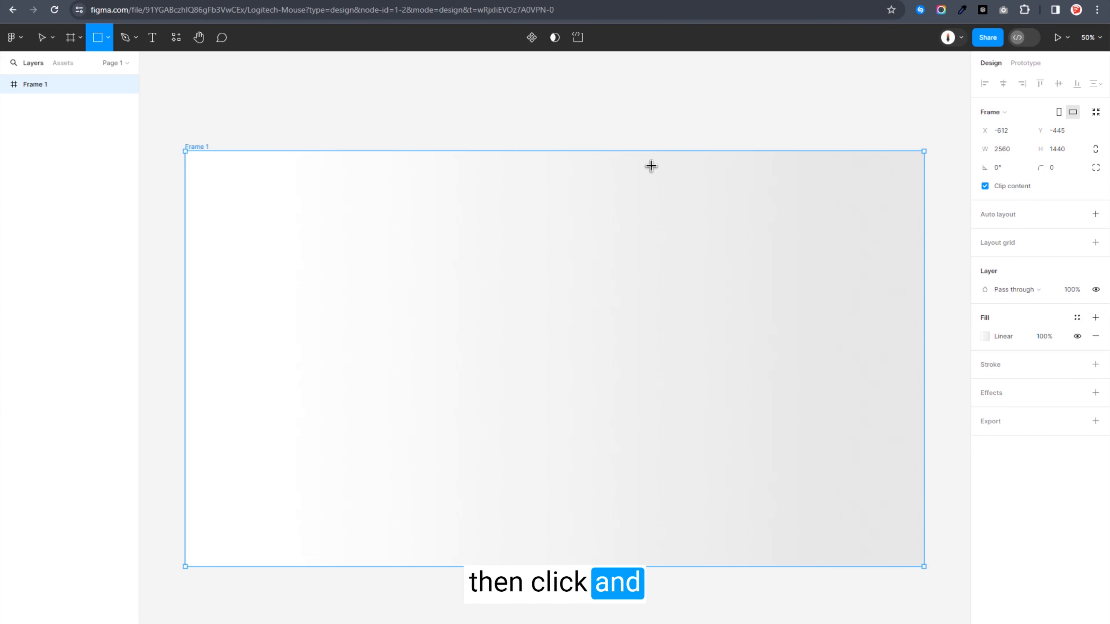
{"action": "mouse_move", "coordinate": [665, 151]}
{"action": "left_mouse_down"}
{"action": "mouse_move", "coordinate": [871, 577]}
{"action": "mouse_move", "coordinate": [903, 567]}
{"action": "left_mouse_up"}
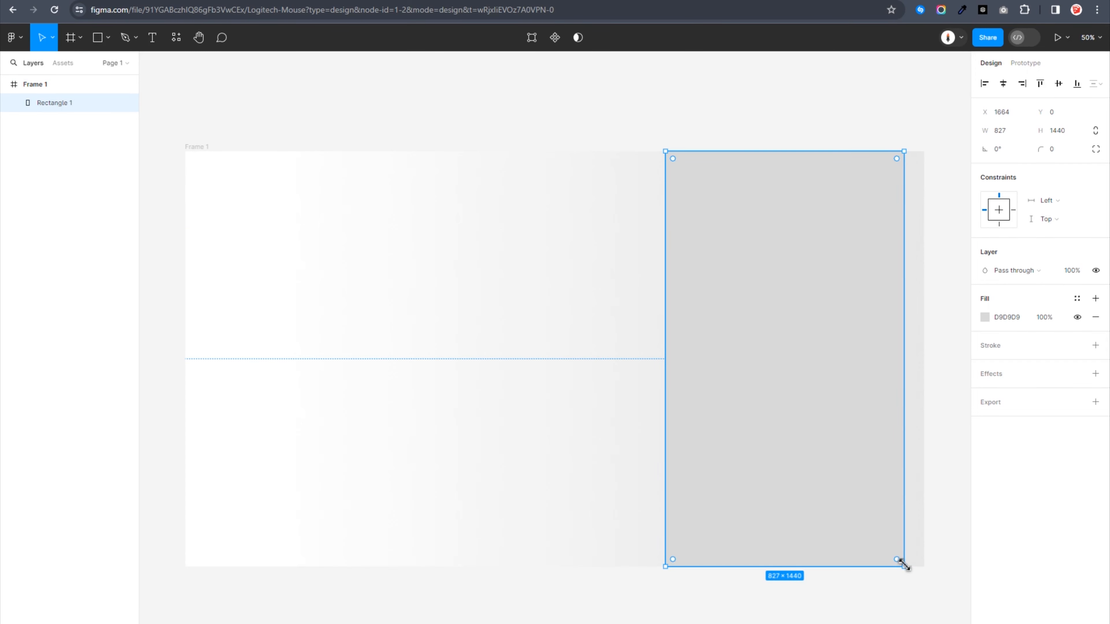
{"action": "left_click_drag", "start_coordinate": [880, 396], "coordinate": [899, 379]}
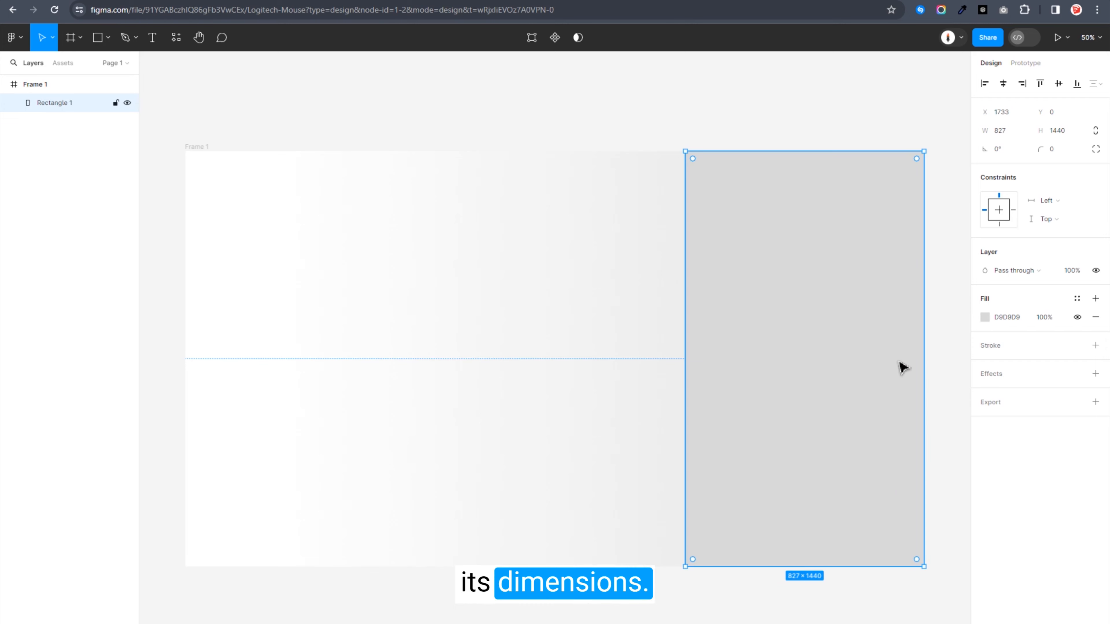
Set the rectangle's width to 890 and move it back flush with the frame's right edge.
{"action": "left_click", "coordinate": [1022, 131]}
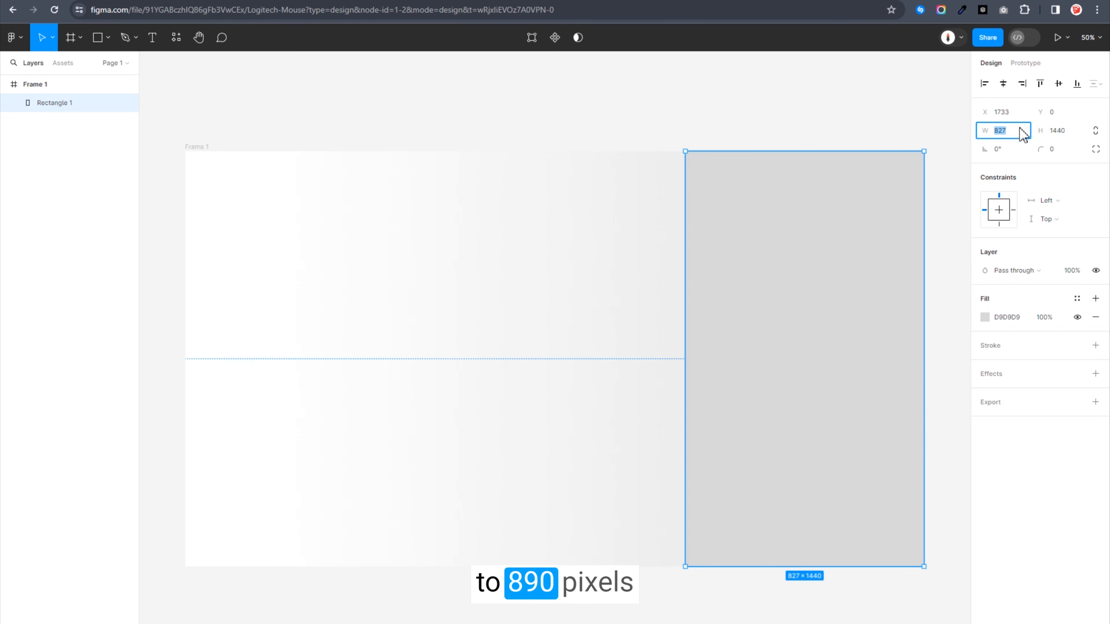
{"action": "type", "text": "890"}
{"action": "key", "text": "Return"}
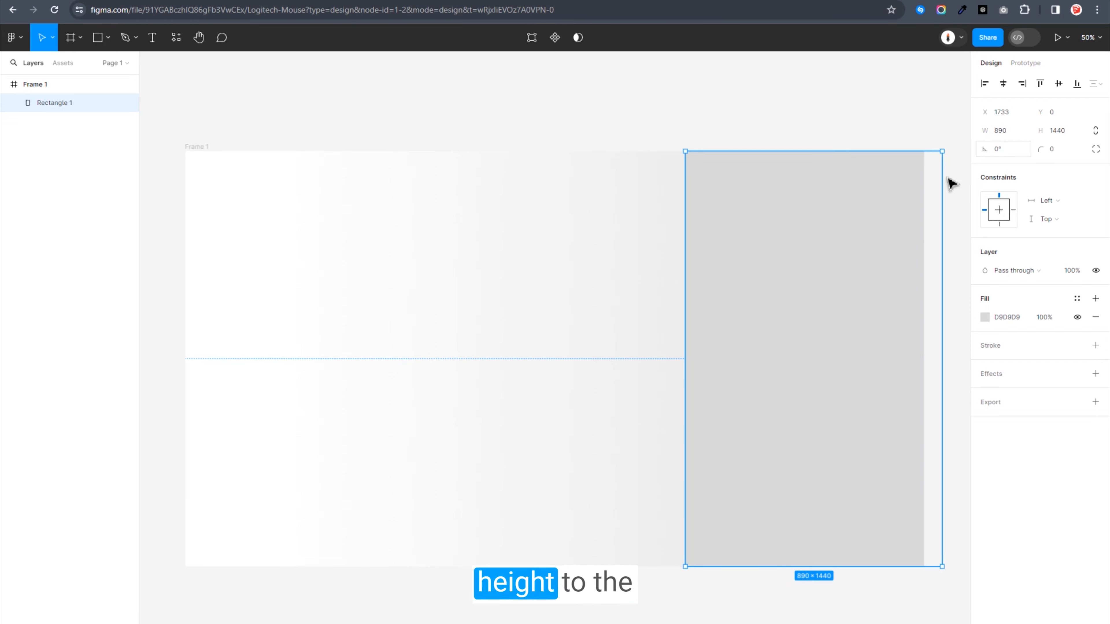
{"action": "left_click_drag", "start_coordinate": [887, 223], "coordinate": [871, 221]}
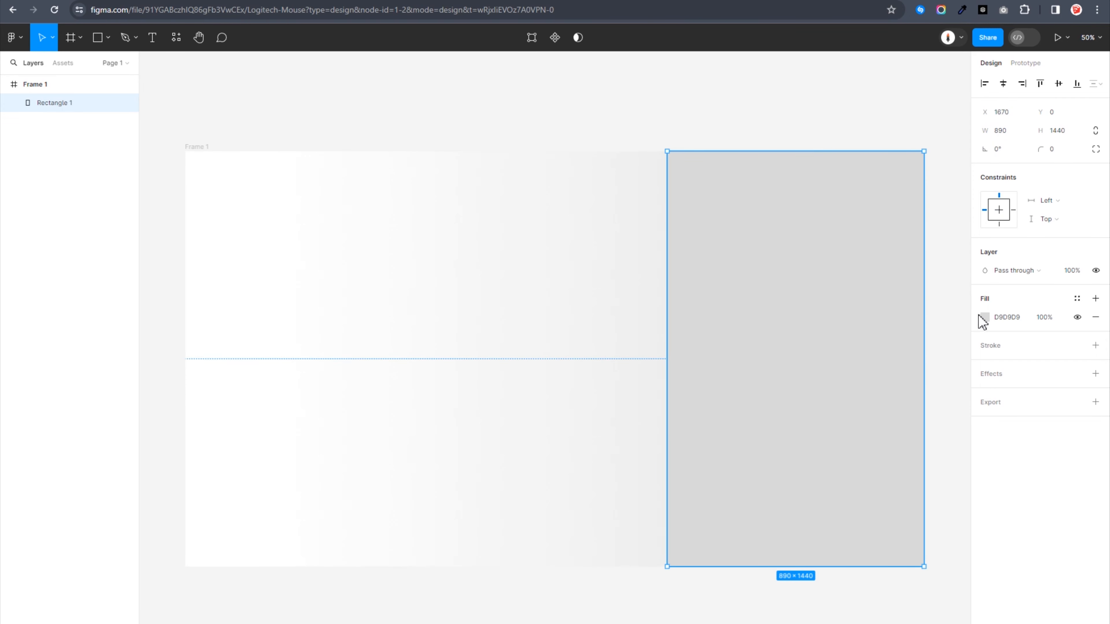
Fill the rectangle with a radial gradient from EDEDED at the centre to D1D1D1 at the outside, both at 100% opacity.
{"action": "left_click", "coordinate": [984, 318]}
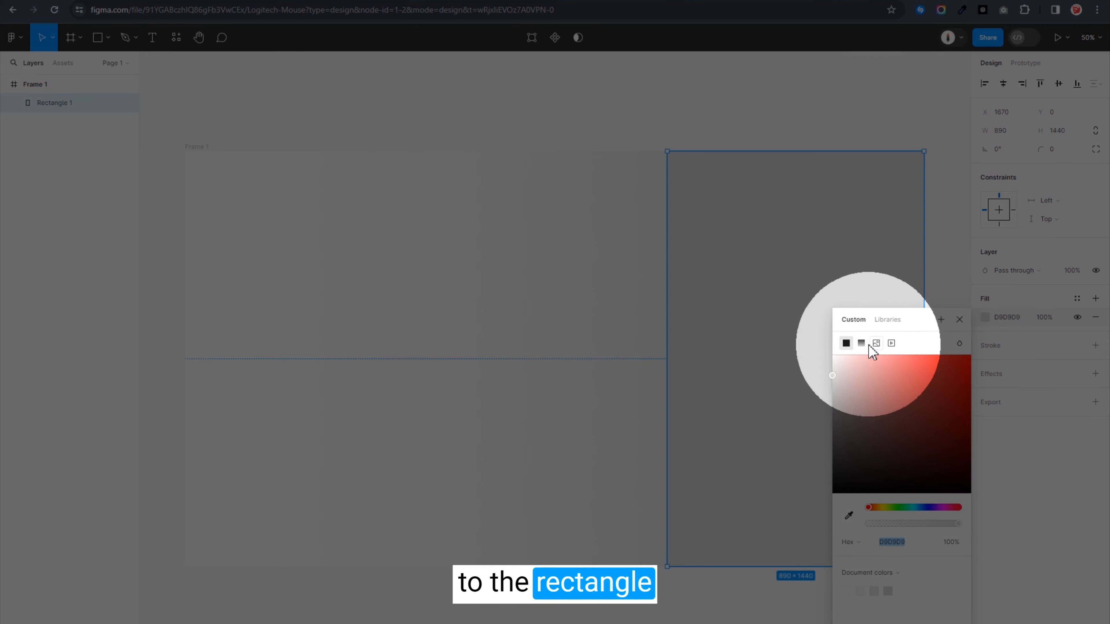
{"action": "left_click", "coordinate": [862, 343]}
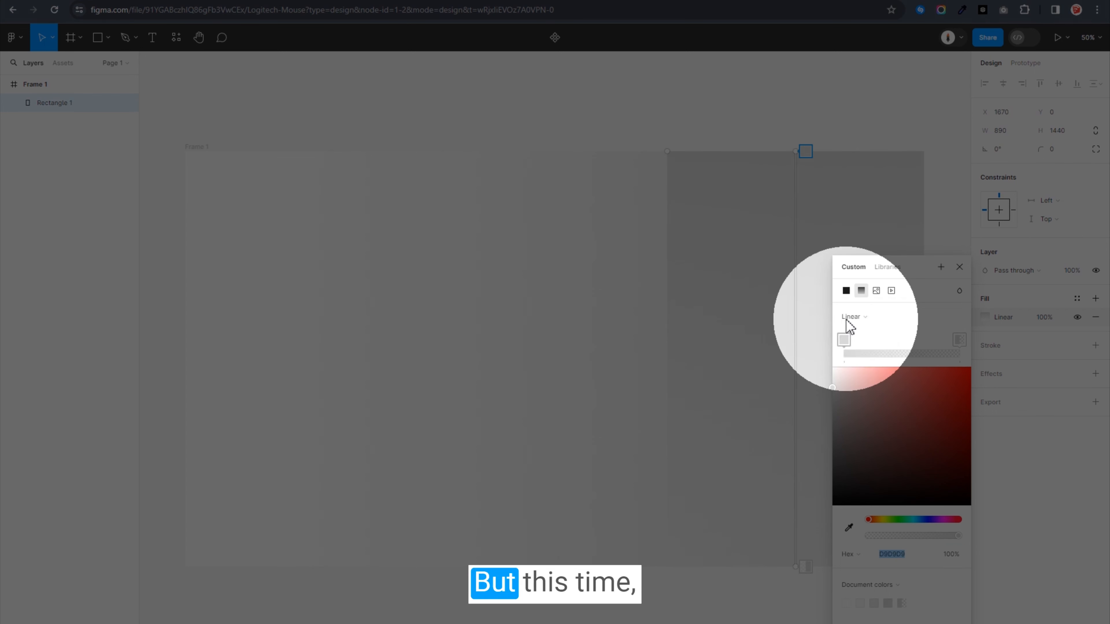
{"action": "left_click", "coordinate": [845, 319]}
{"action": "left_click", "coordinate": [846, 329]}
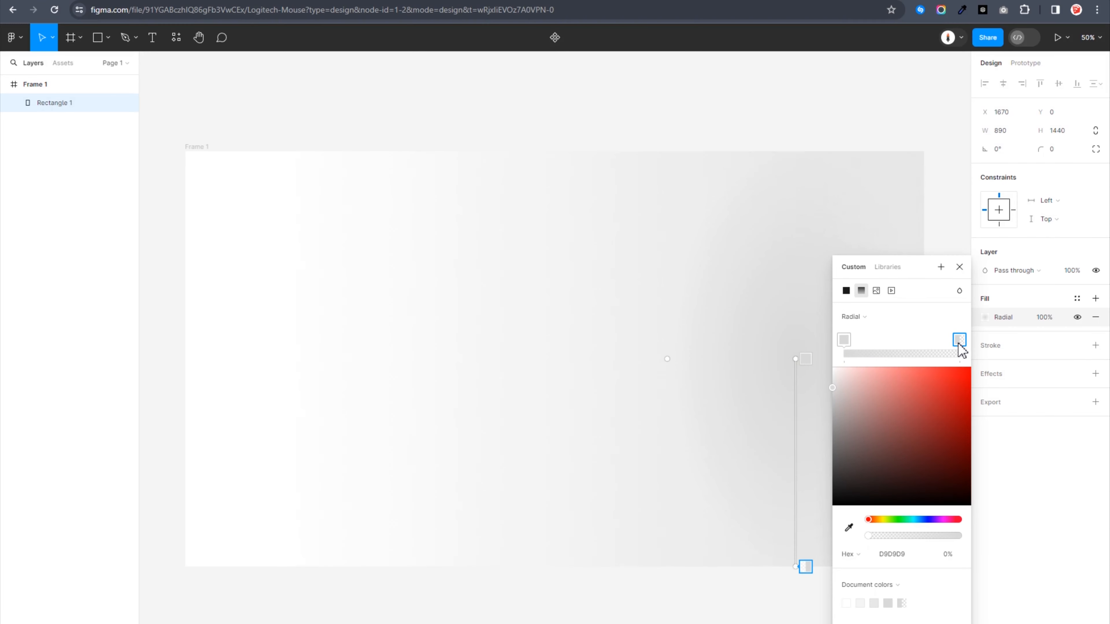
{"action": "left_click_drag", "start_coordinate": [869, 535], "coordinate": [942, 536]}
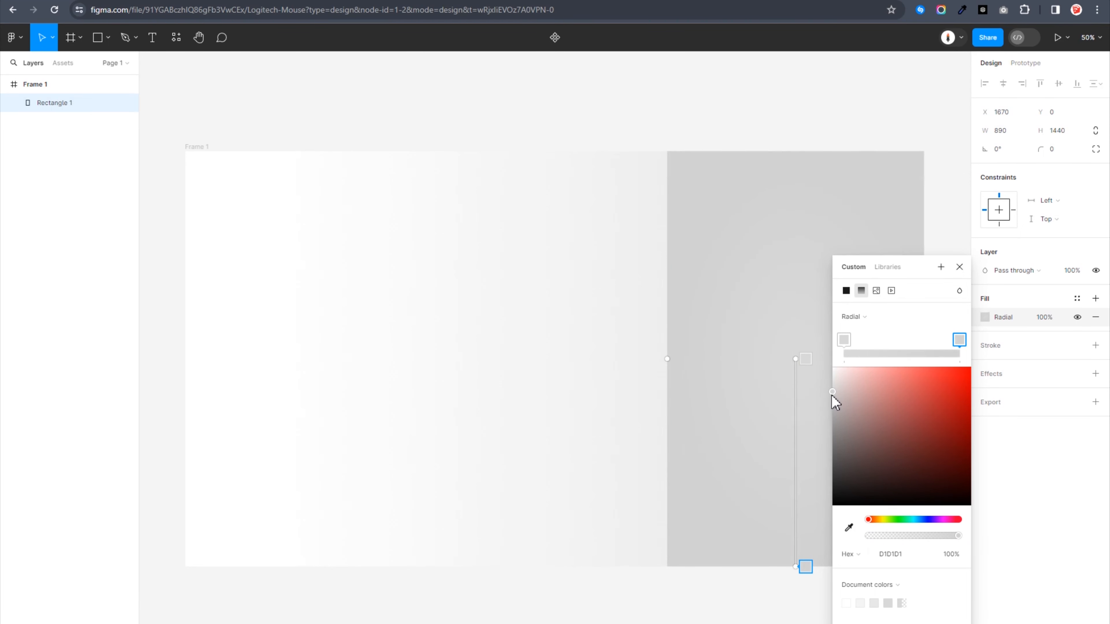
{"action": "left_click_drag", "start_coordinate": [832, 389], "coordinate": [829, 385]}
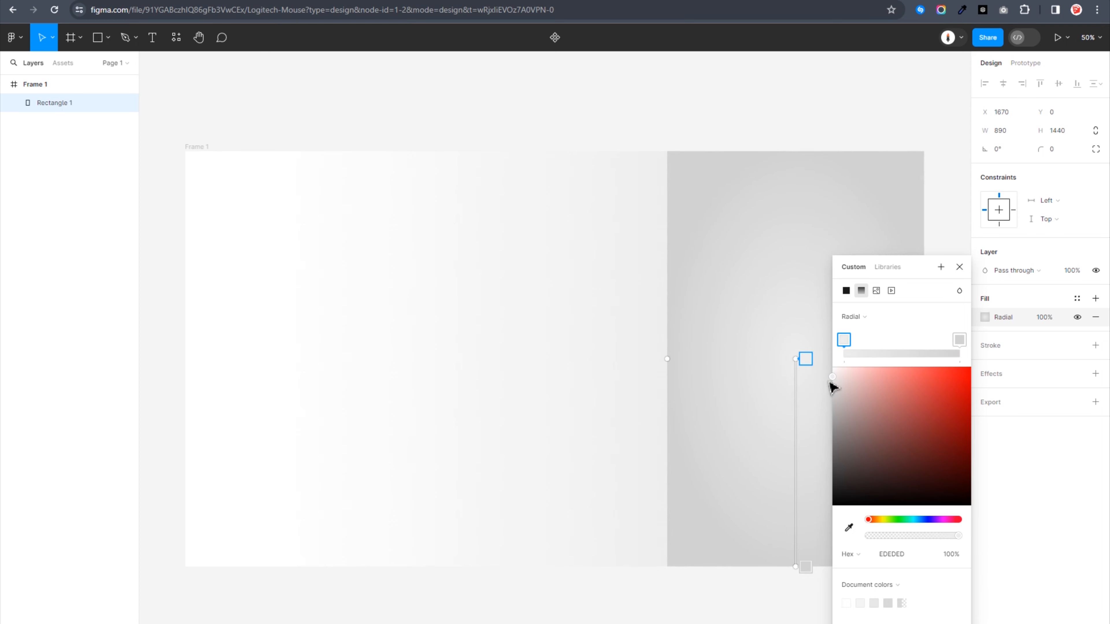
{"action": "left_click", "coordinate": [959, 268]}
{"action": "left_click", "coordinate": [958, 273]}
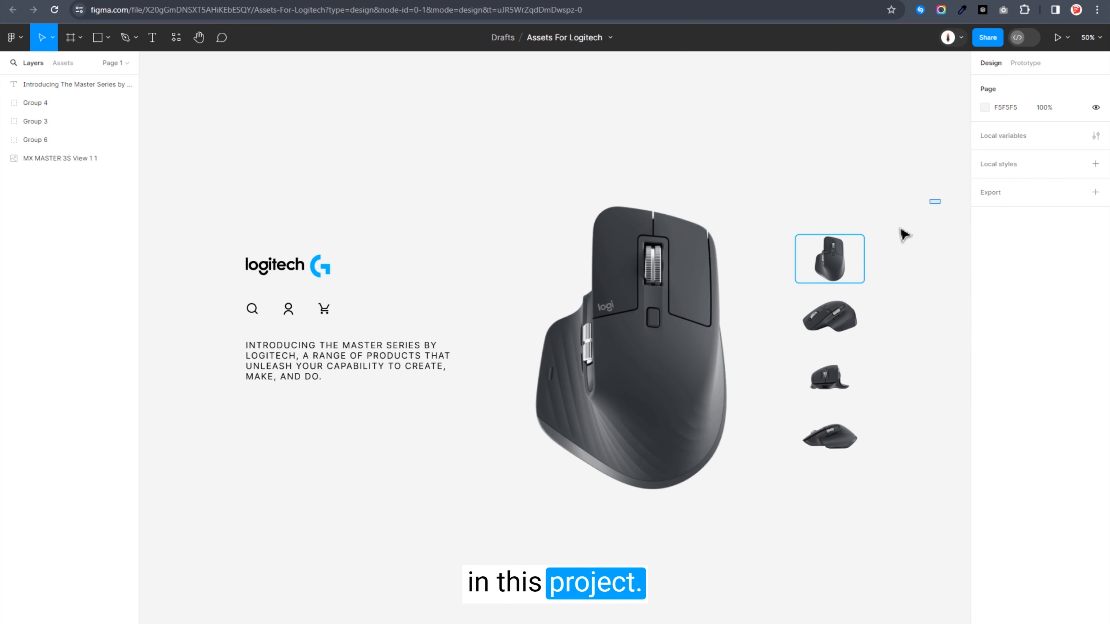
Copy the large mouse image and thumbnail group from the Assets For Logitech file into the Logitech Mouse file, placing them right of the frame.
{"action": "left_click_drag", "start_coordinate": [937, 199], "coordinate": [577, 489]}
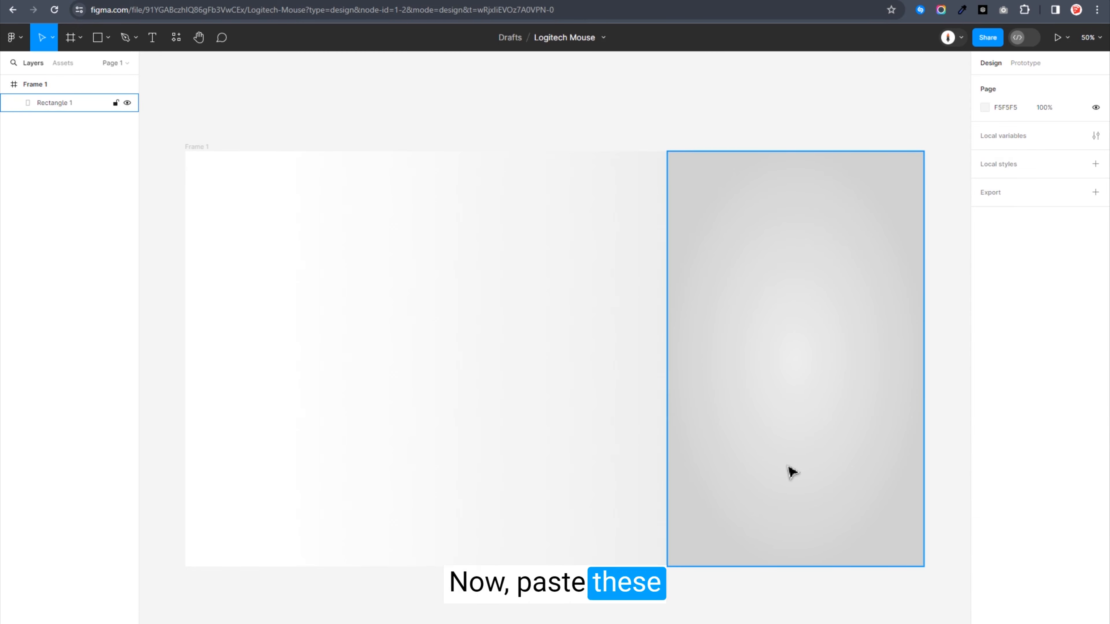
{"action": "key", "text": "ctrl+v"}
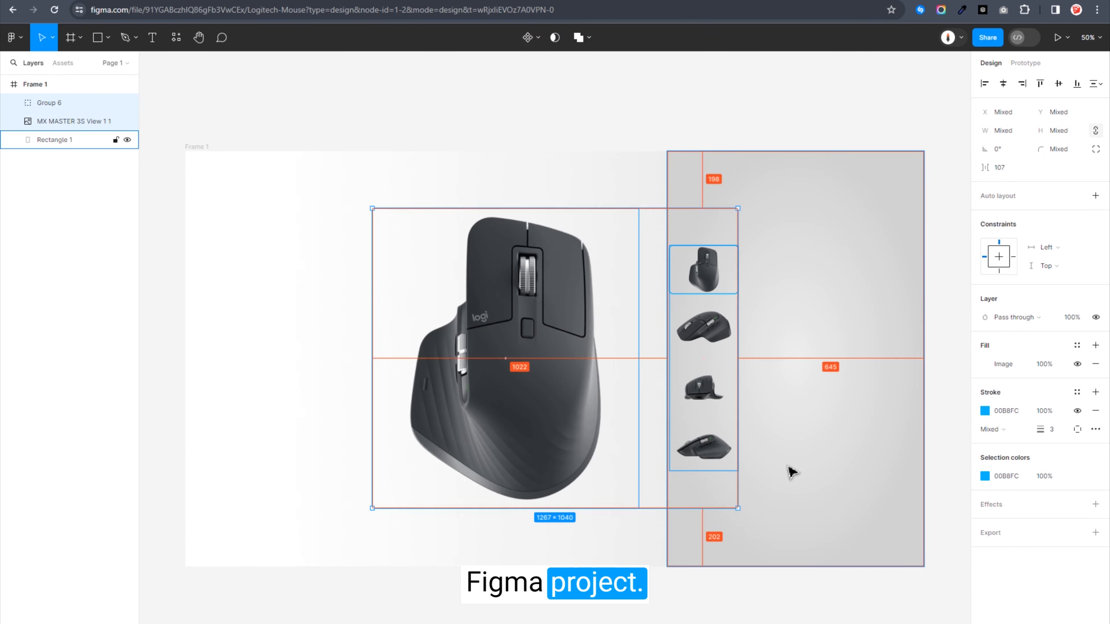
{"action": "scroll", "coordinate": [791, 472], "scroll_direction": "down", "scroll_amount": 5}
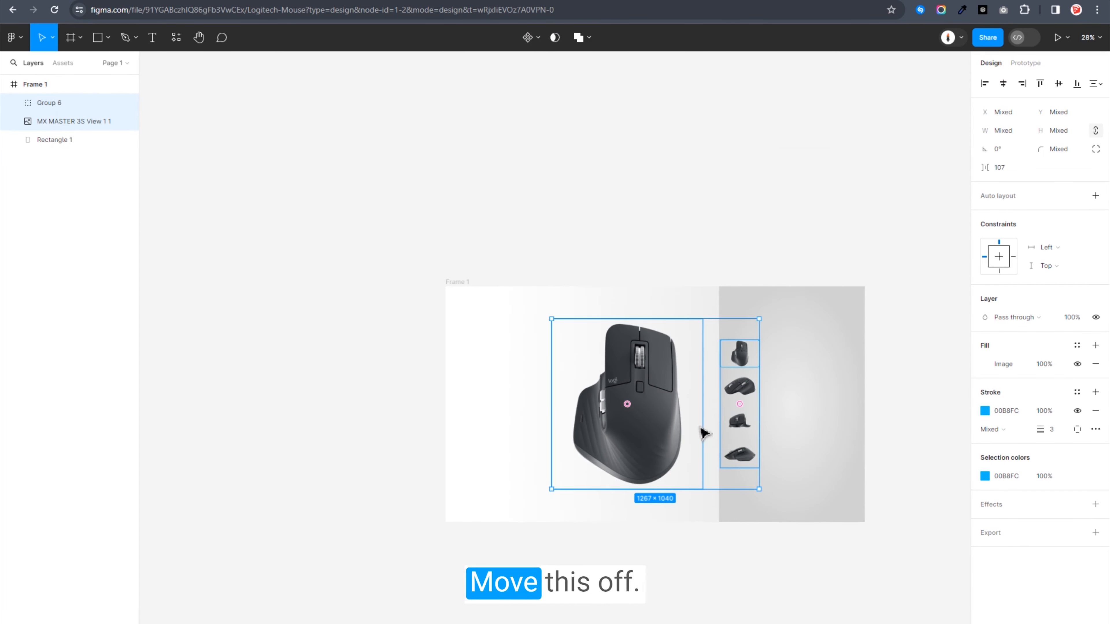
{"action": "left_click_drag", "start_coordinate": [701, 434], "coordinate": [863, 426]}
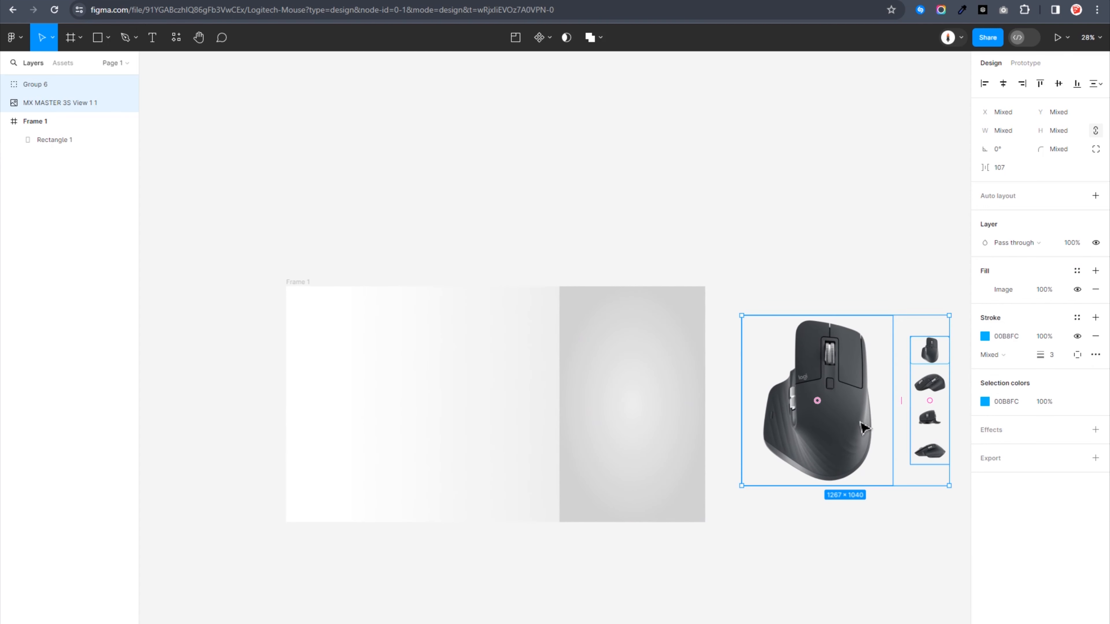
Move only the large mouse image into the frame, vertically centred and overlapping the rectangle's left edge at X 1191, Y 200.
{"action": "left_click", "coordinate": [859, 506]}
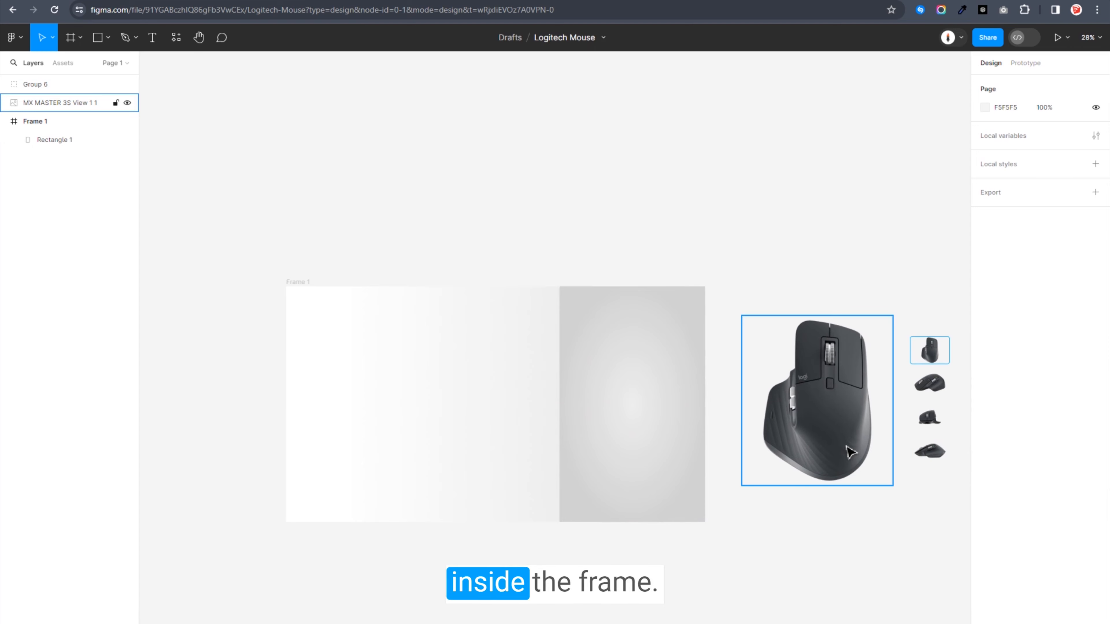
{"action": "left_click_drag", "start_coordinate": [850, 452], "coordinate": [586, 457]}
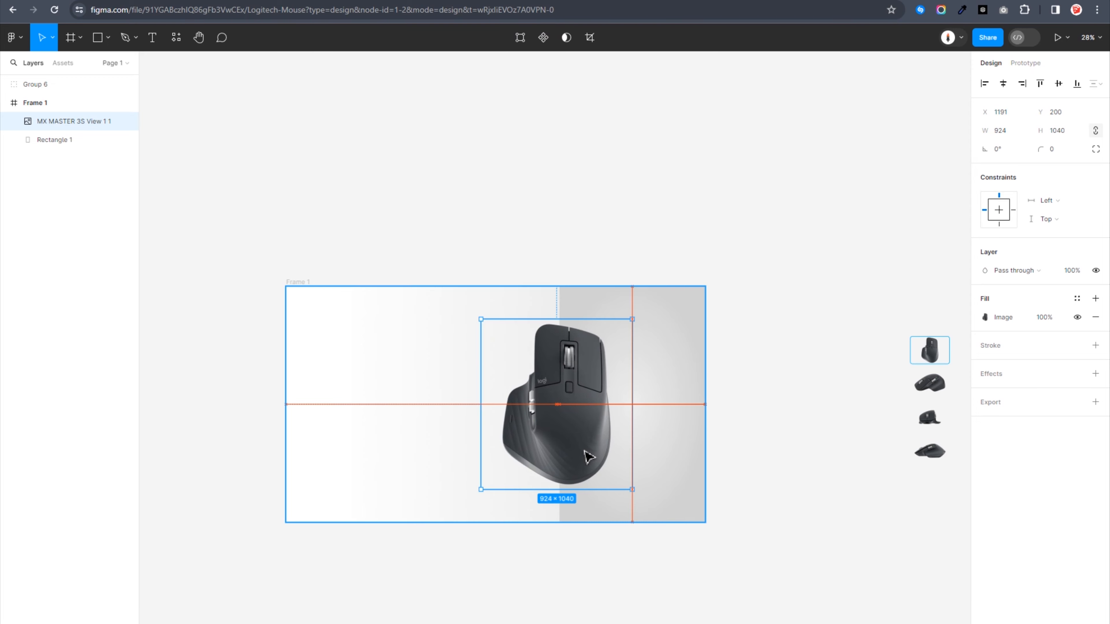
Add a drop shadow with a blur of 157 to the large mouse image.
{"action": "left_click", "coordinate": [1095, 373]}
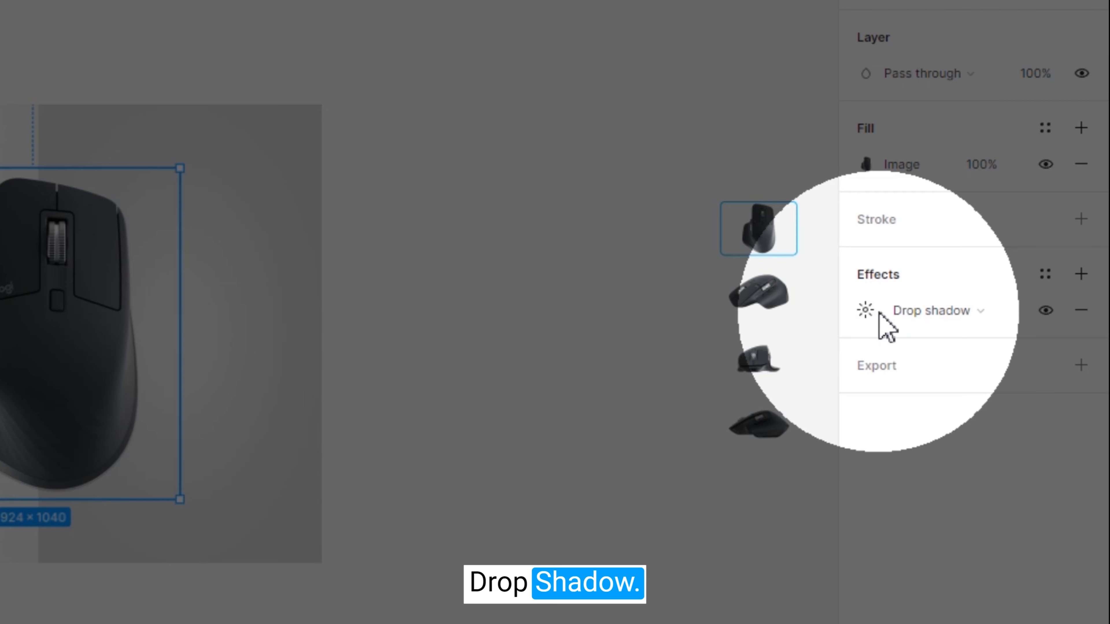
{"action": "left_click", "coordinate": [874, 313]}
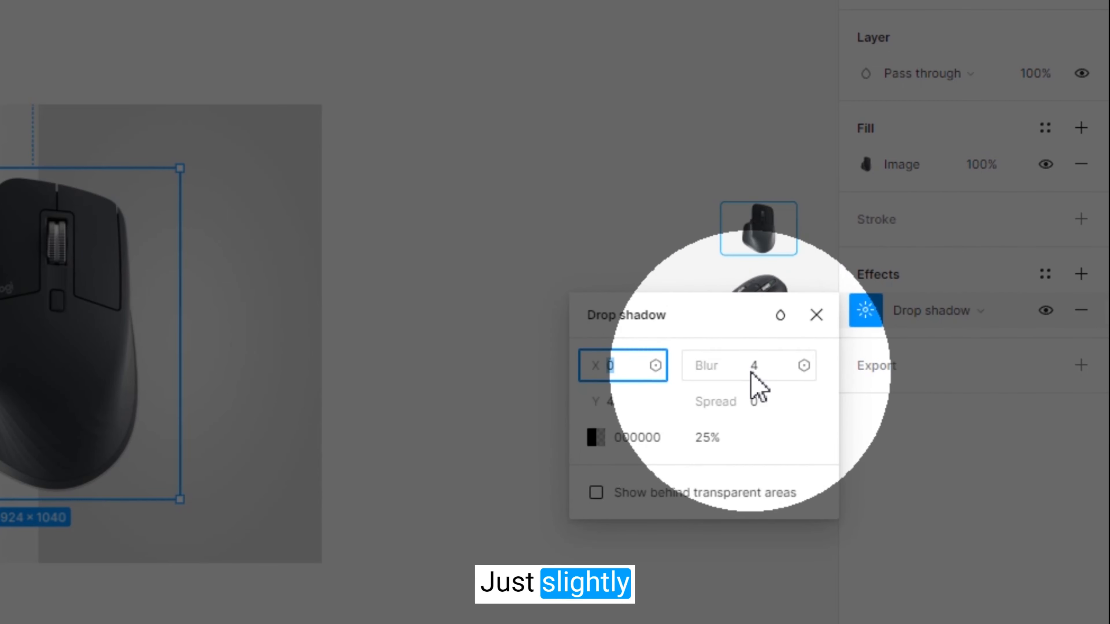
{"action": "left_click", "coordinate": [762, 372]}
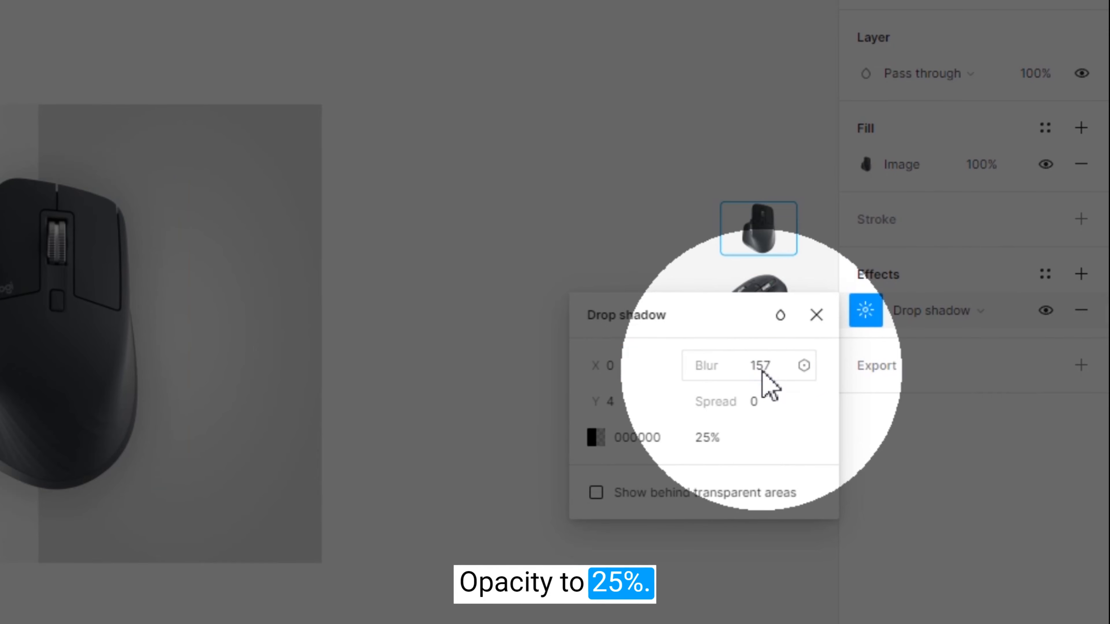
{"action": "key", "text": "Return"}
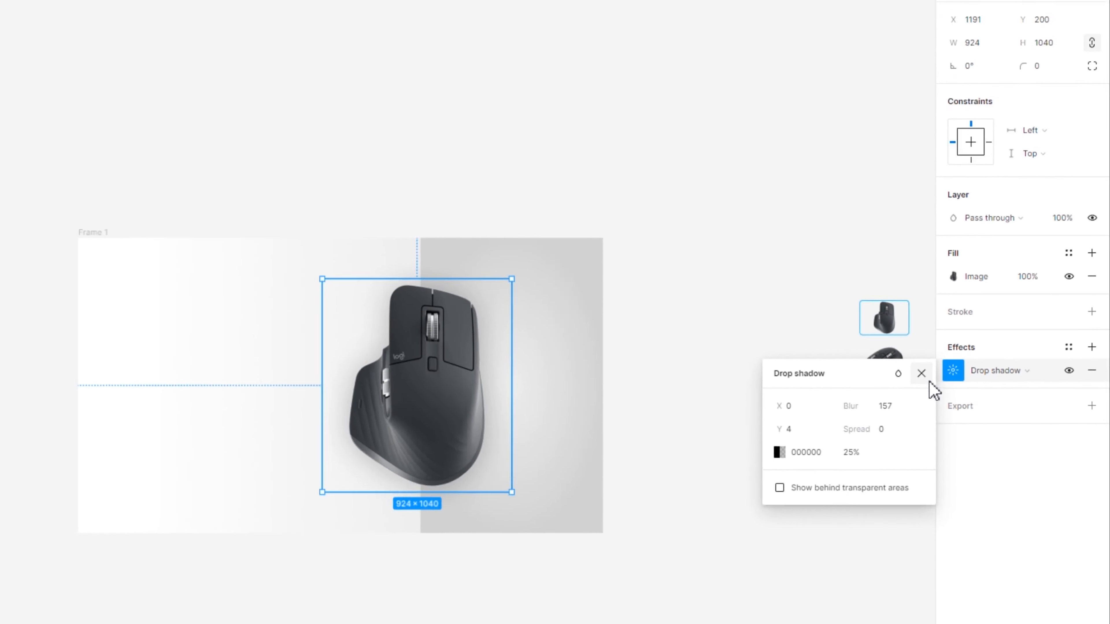
Draw a flat ellipse about 1178 × 159 across the middle of the large mouse image and remove its fill.
{"action": "left_click", "coordinate": [816, 315]}
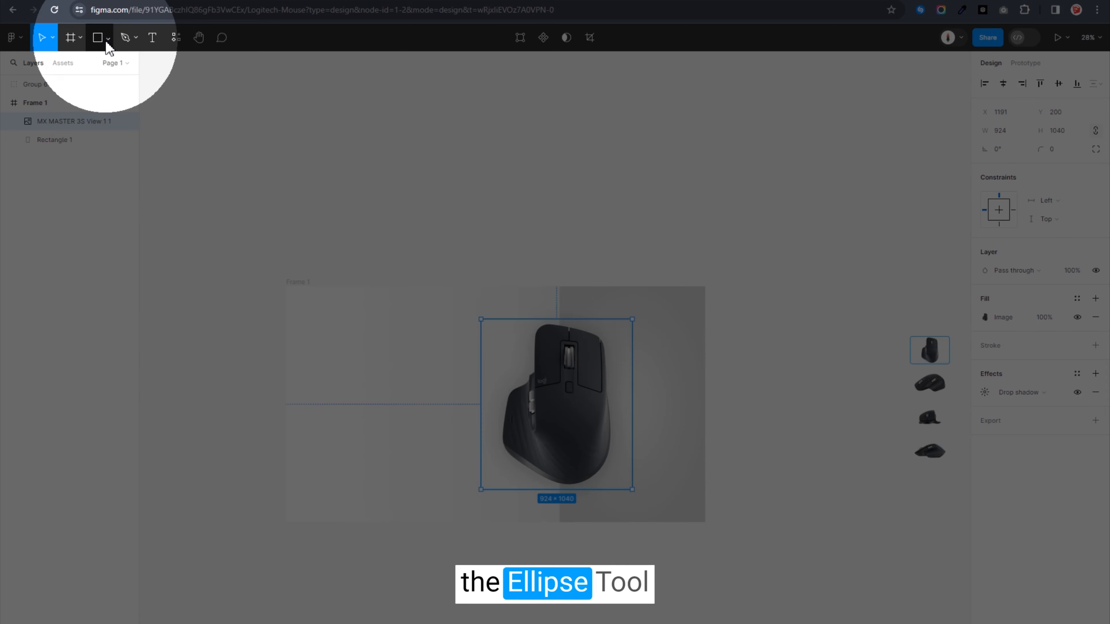
{"action": "left_click", "coordinate": [107, 39]}
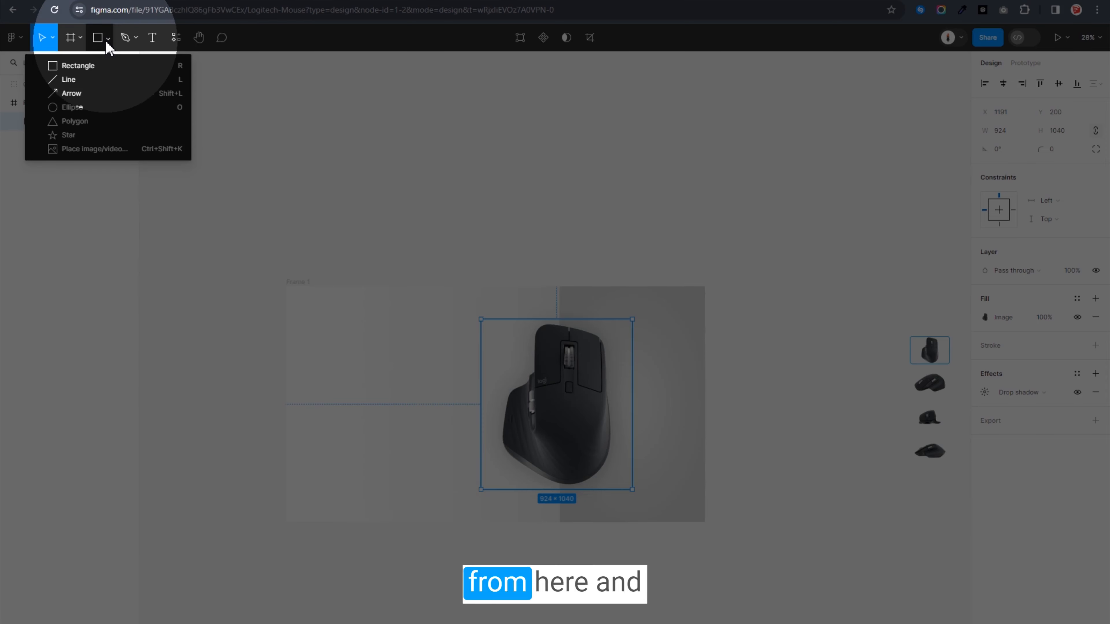
{"action": "left_click", "coordinate": [91, 108]}
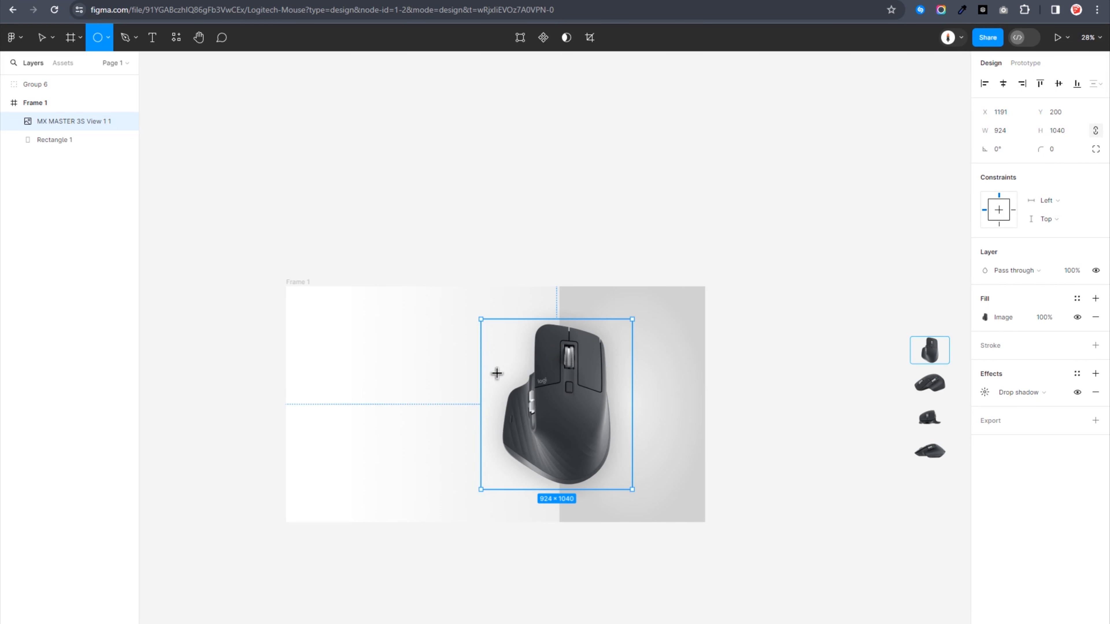
{"action": "left_click_drag", "start_coordinate": [496, 370], "coordinate": [634, 401]}
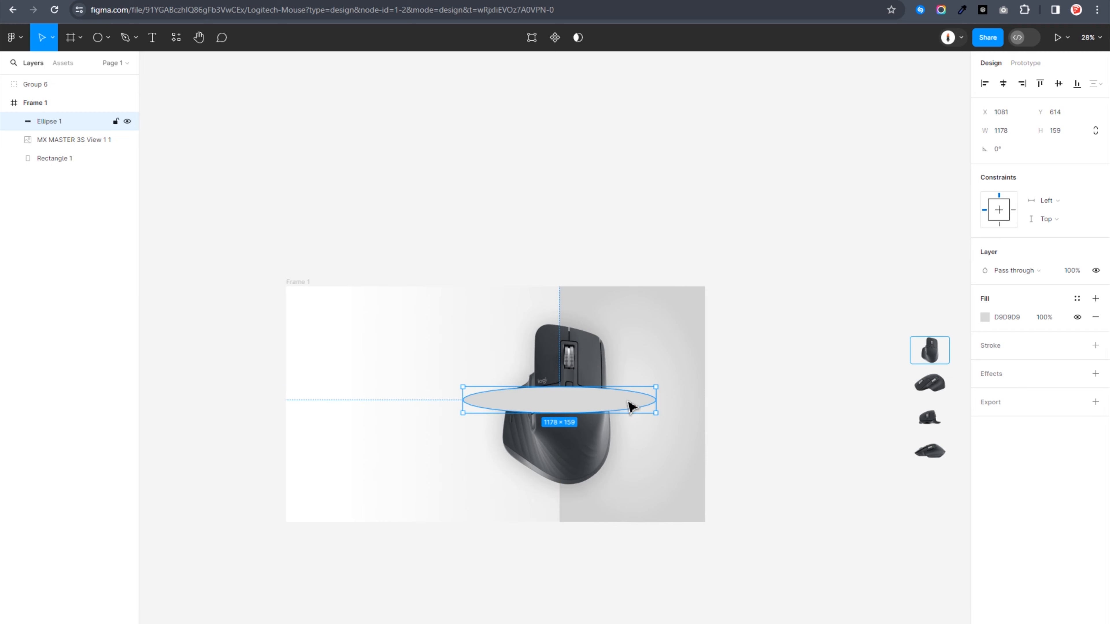
{"action": "left_click", "coordinate": [1095, 317]}
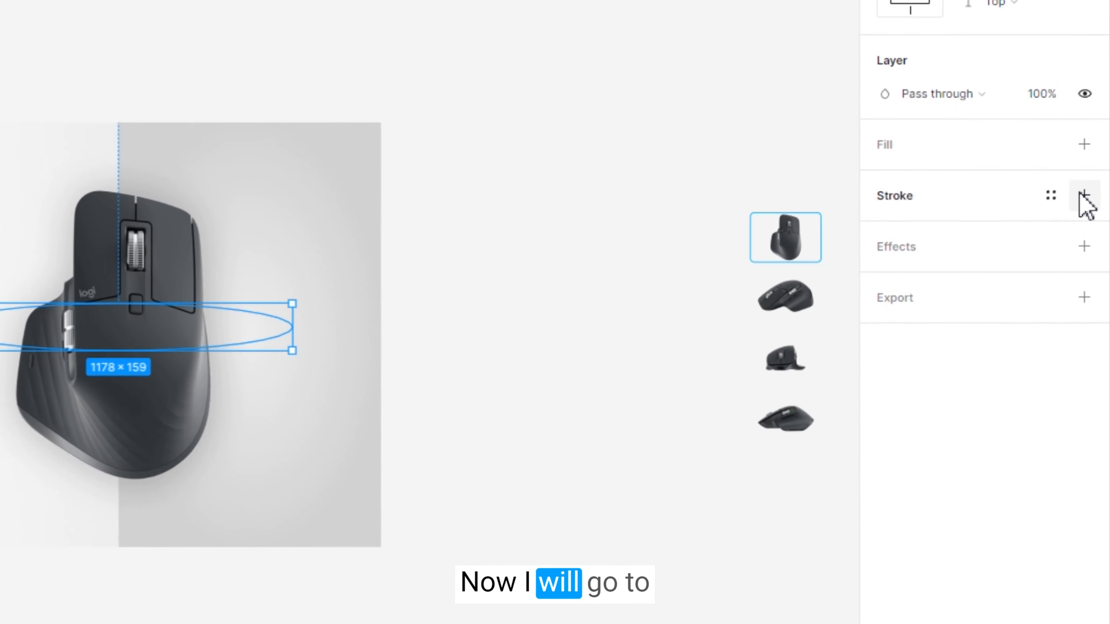
Add a linear gradient stroke to the ellipse, from 000000 at 0% opacity to 1E1E1E at 100% opacity.
{"action": "left_click", "coordinate": [1084, 195]}
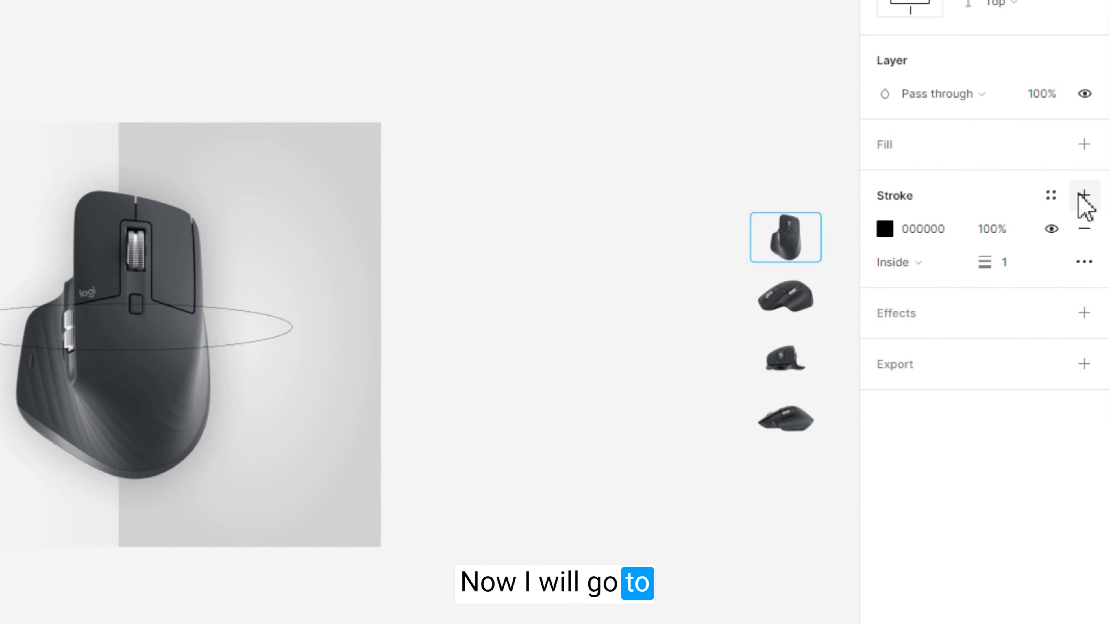
{"action": "left_click", "coordinate": [885, 229]}
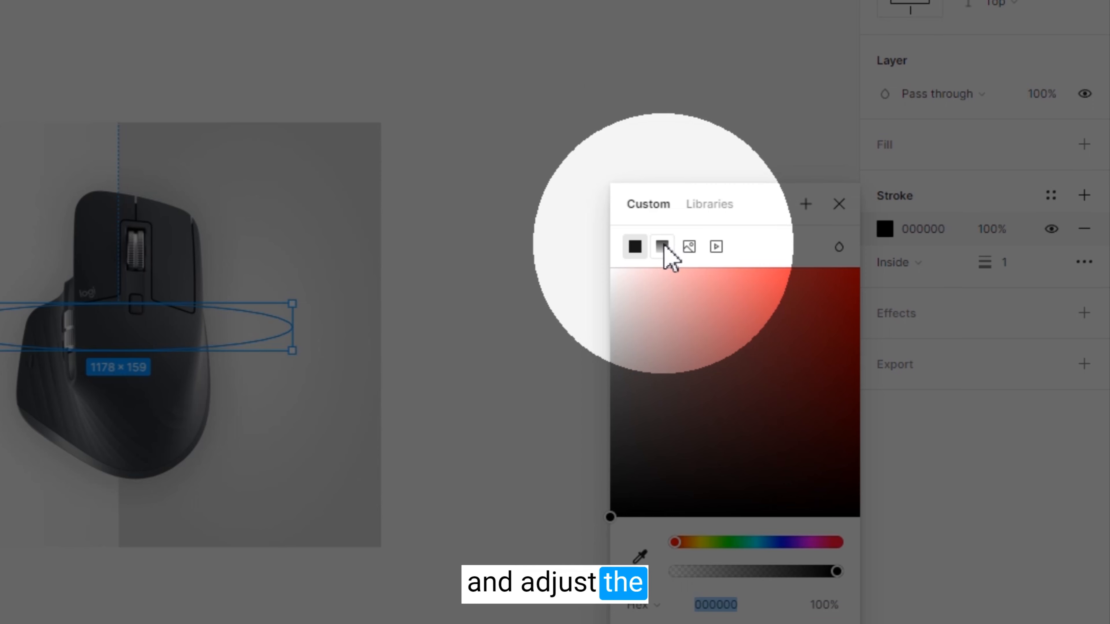
{"action": "left_click", "coordinate": [662, 247]}
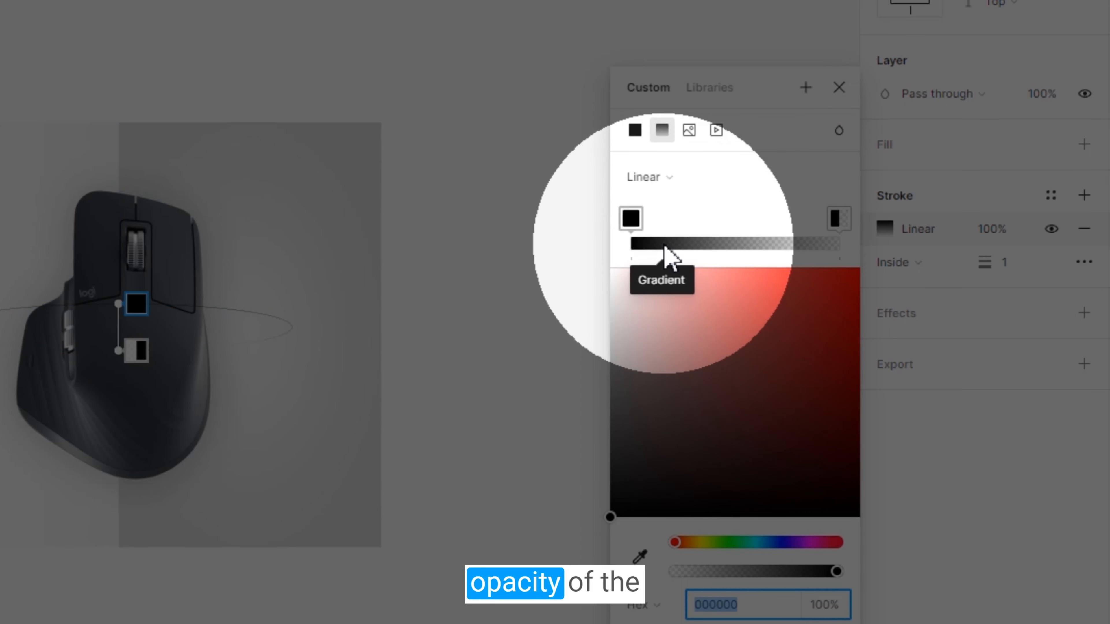
{"action": "left_click_drag", "start_coordinate": [835, 576], "coordinate": [665, 571]}
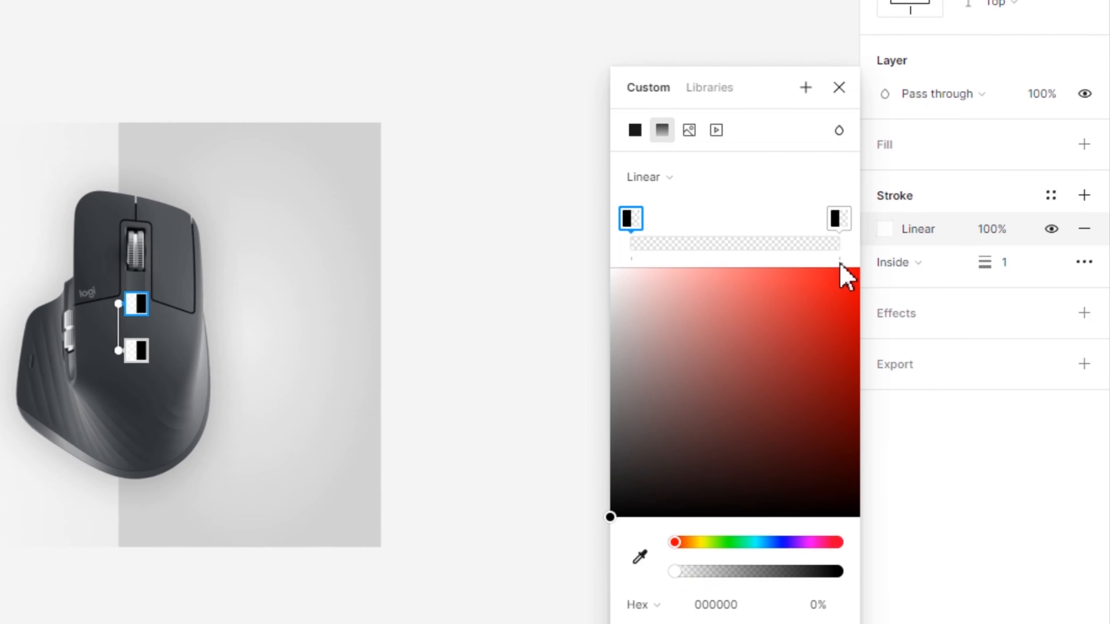
{"action": "left_click", "coordinate": [848, 221]}
{"action": "left_click_drag", "start_coordinate": [673, 572], "coordinate": [843, 573]}
{"action": "left_click_drag", "start_coordinate": [619, 498], "coordinate": [620, 509]}
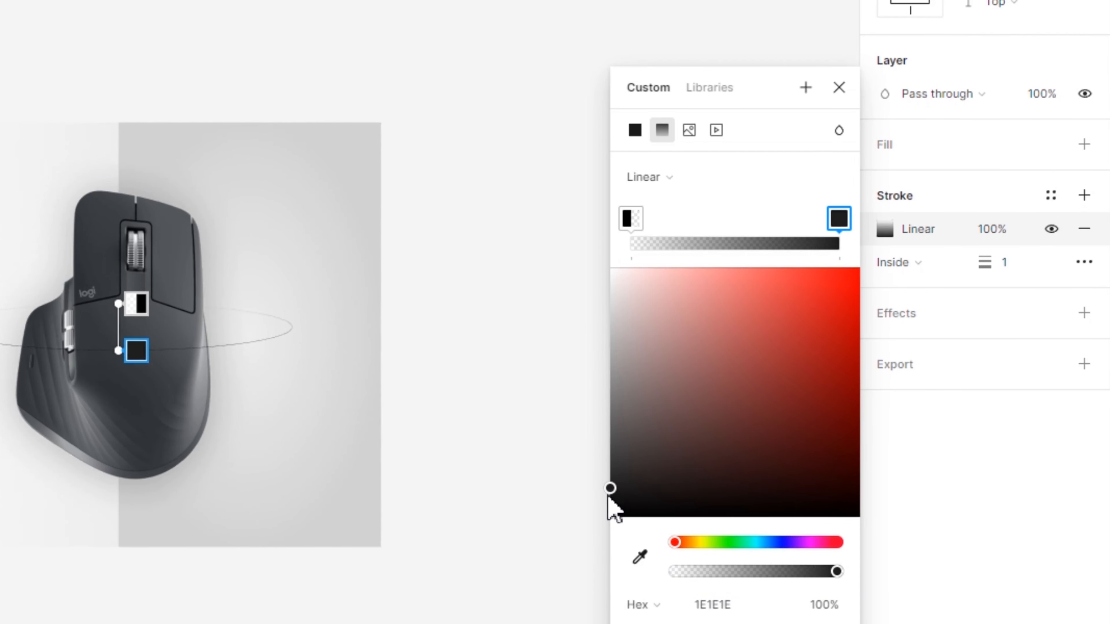
{"action": "left_click", "coordinate": [838, 87]}
Set the ellipse's stroke weight to 3 and its style to Dash with a dash length of 10.
{"action": "left_click", "coordinate": [1011, 272]}
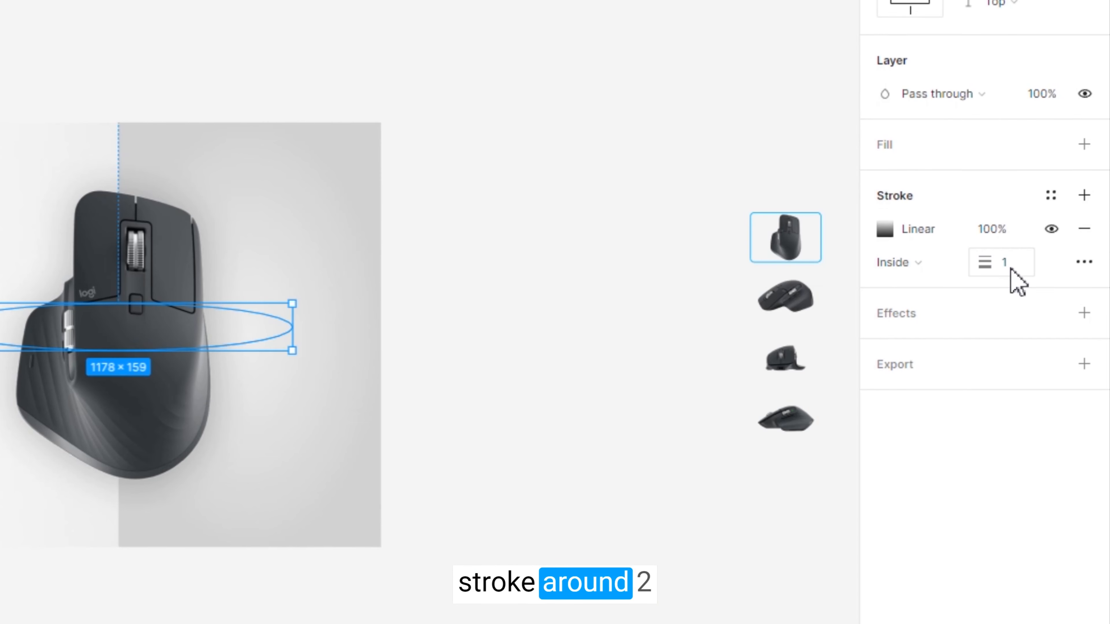
{"action": "type", "text": "3"}
{"action": "key", "text": "Return"}
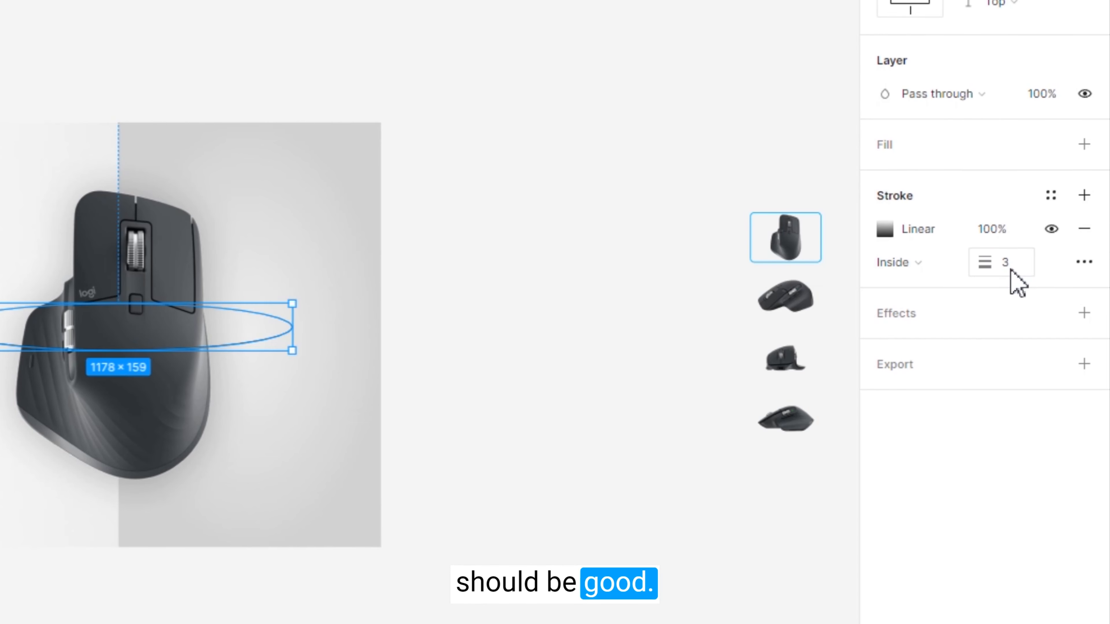
{"action": "left_click", "coordinate": [1083, 263]}
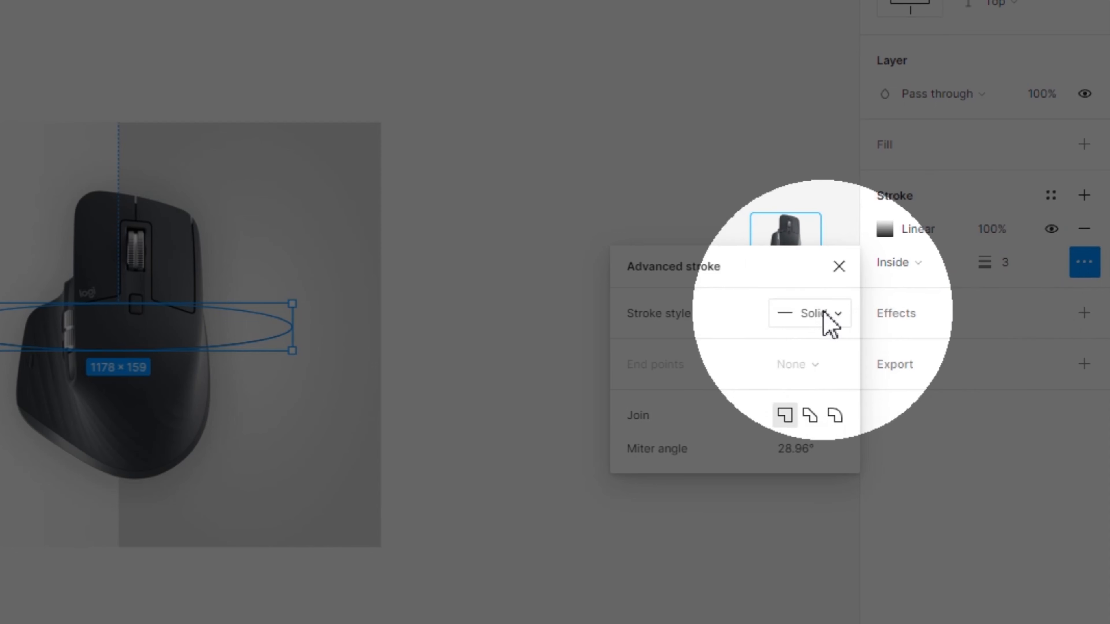
{"action": "left_click", "coordinate": [817, 313]}
{"action": "left_click", "coordinate": [804, 337]}
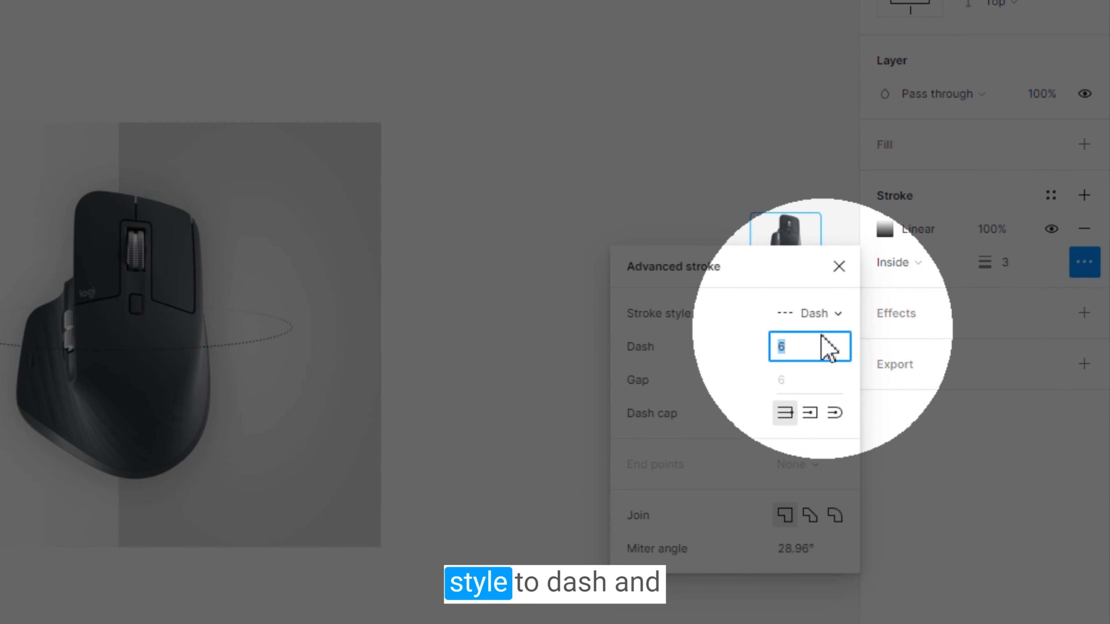
{"action": "left_click", "coordinate": [817, 347]}
{"action": "type", "text": "10"}
{"action": "key", "text": "Return"}
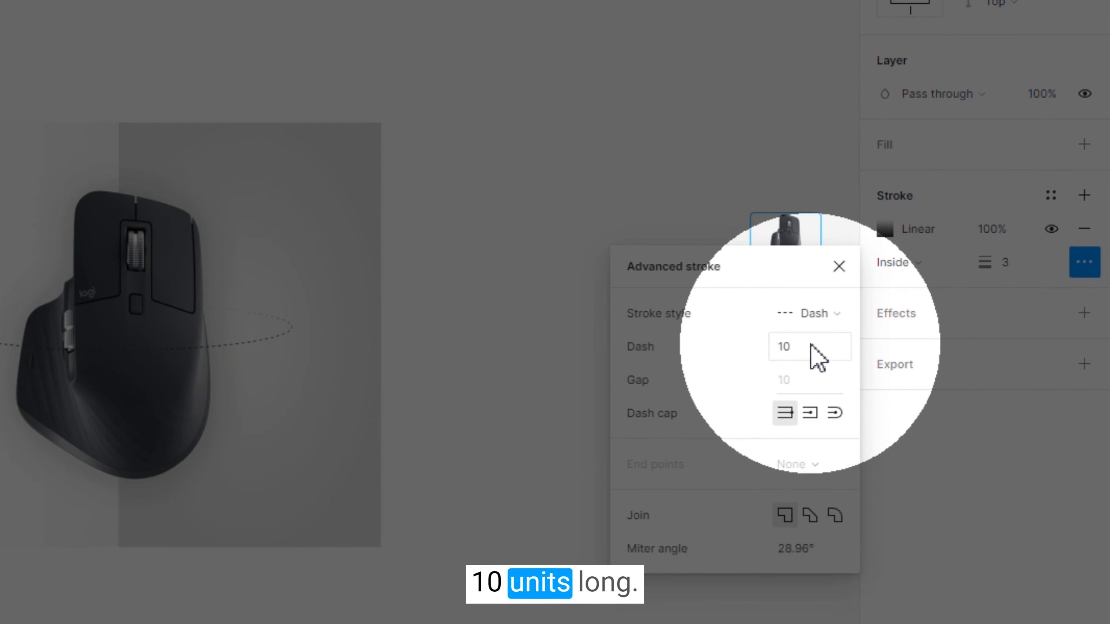
{"action": "left_click", "coordinate": [843, 275]}
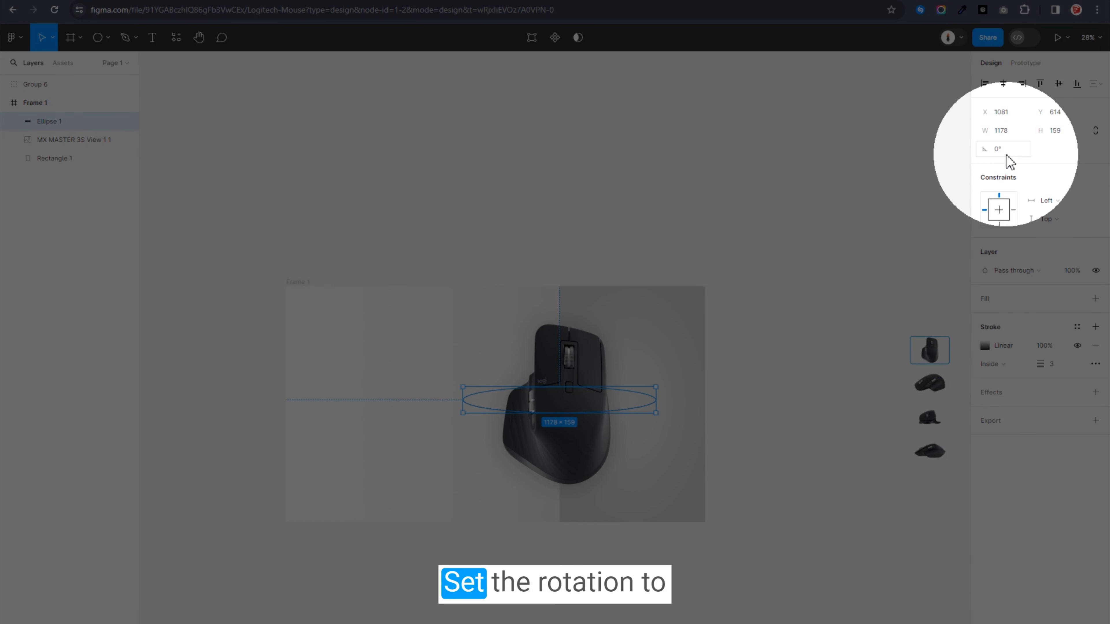
Rotate the ellipse to -45°.
{"action": "left_click", "coordinate": [1004, 150]}
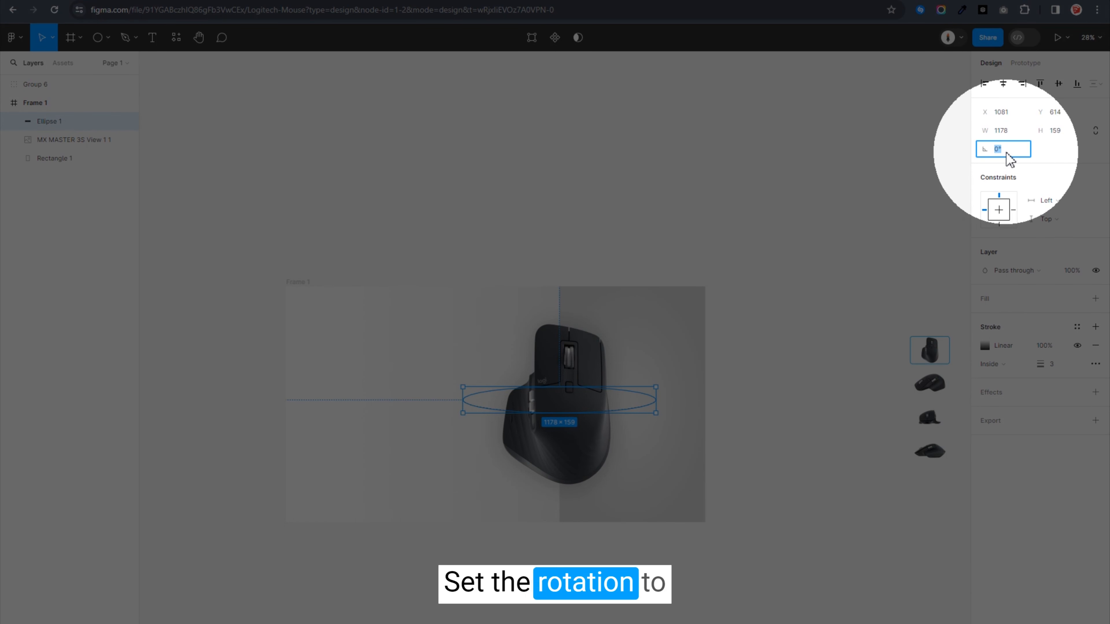
{"action": "type", "text": "-45"}
{"action": "key", "text": "Return"}
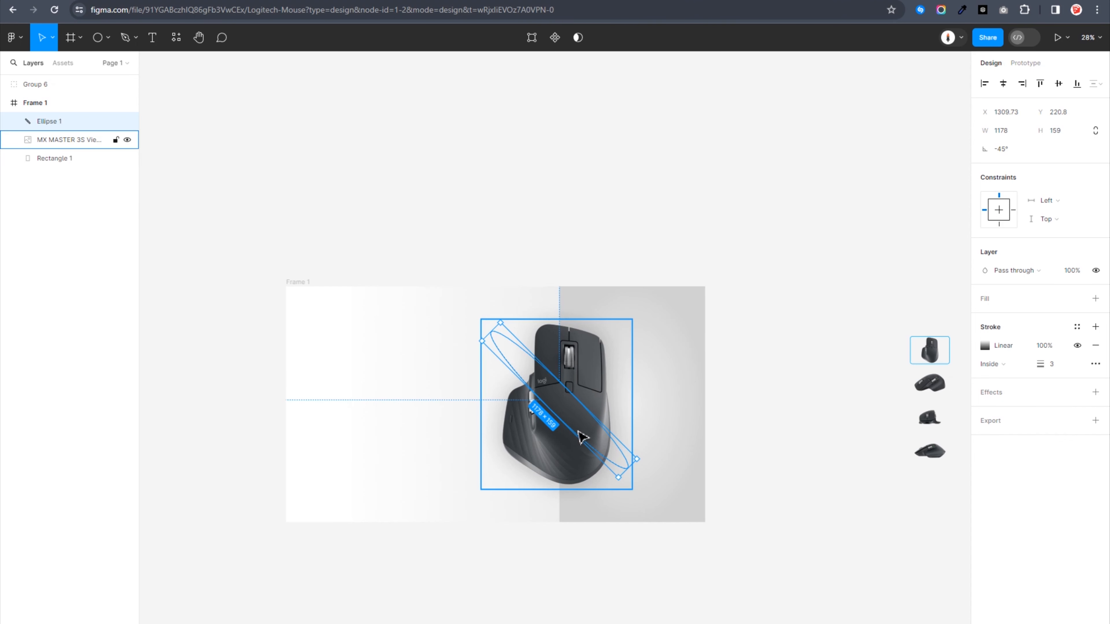
Centre the rotated ellipse over the large mouse image and shorten it to a width of about 1066.
{"action": "left_click_drag", "start_coordinate": [577, 422], "coordinate": [581, 420]}
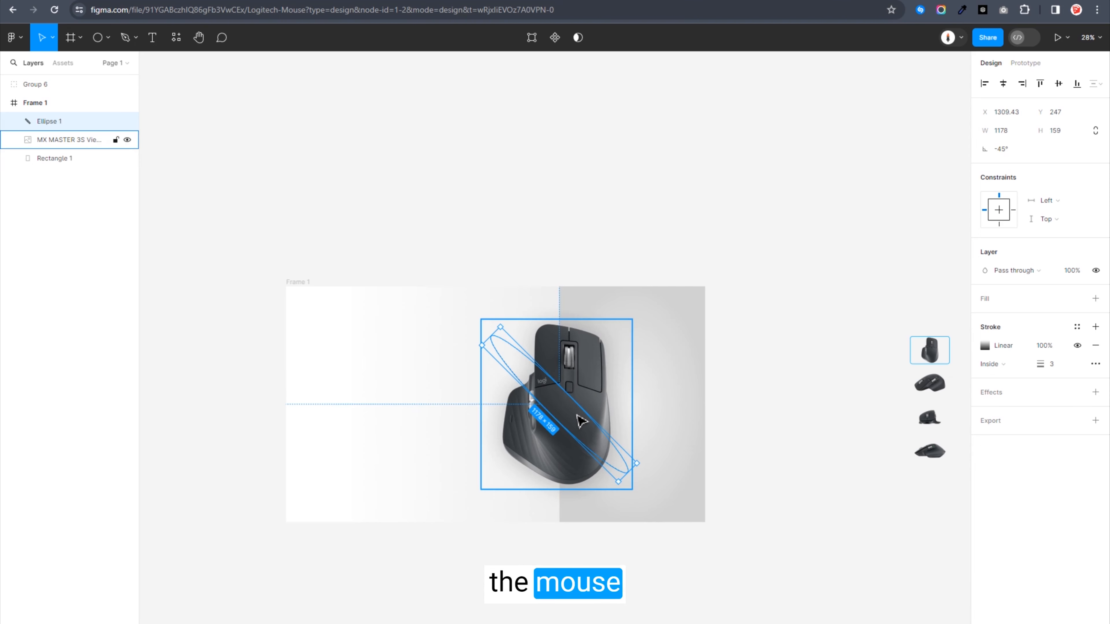
{"action": "left_click_drag", "start_coordinate": [488, 340], "coordinate": [493, 345]}
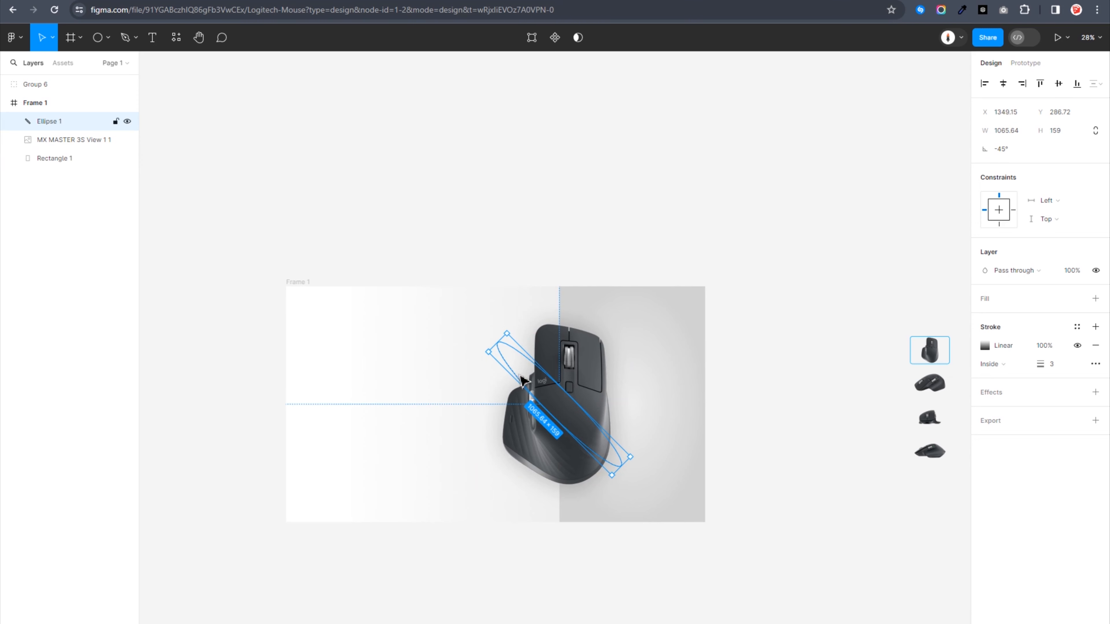
{"action": "left_click_drag", "start_coordinate": [550, 403], "coordinate": [560, 408]}
{"action": "left_click_drag", "start_coordinate": [554, 409], "coordinate": [557, 407]}
Move the mouse thumbnail group into the frame, vertically centred over the grey rectangle at X 2215, Y 330.
{"action": "left_click", "coordinate": [769, 409]}
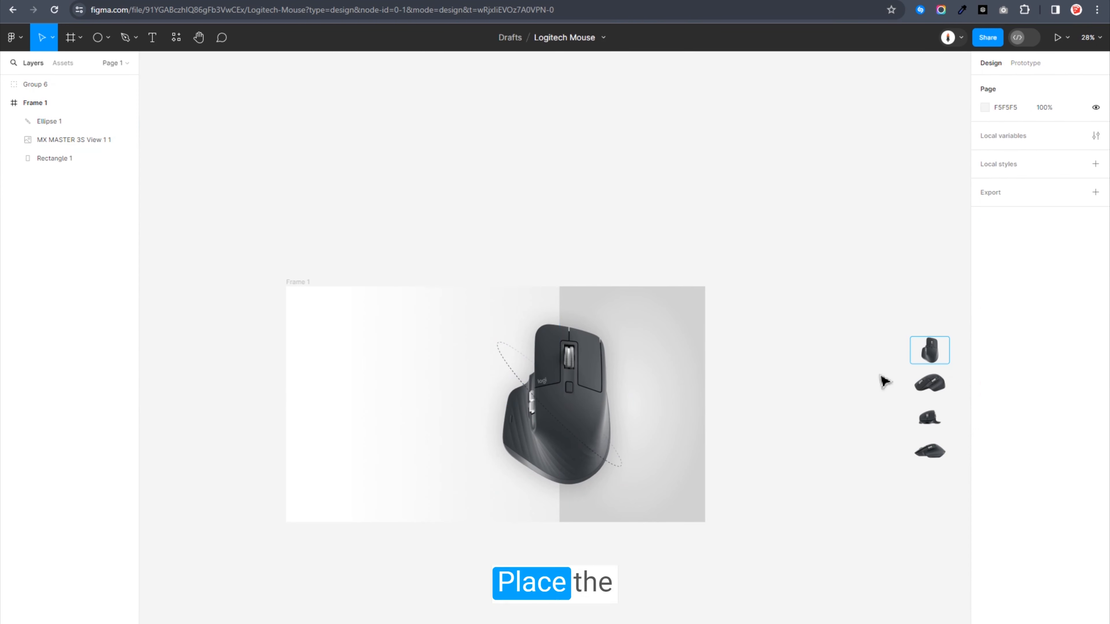
{"action": "left_click_drag", "start_coordinate": [921, 355], "coordinate": [676, 388]}
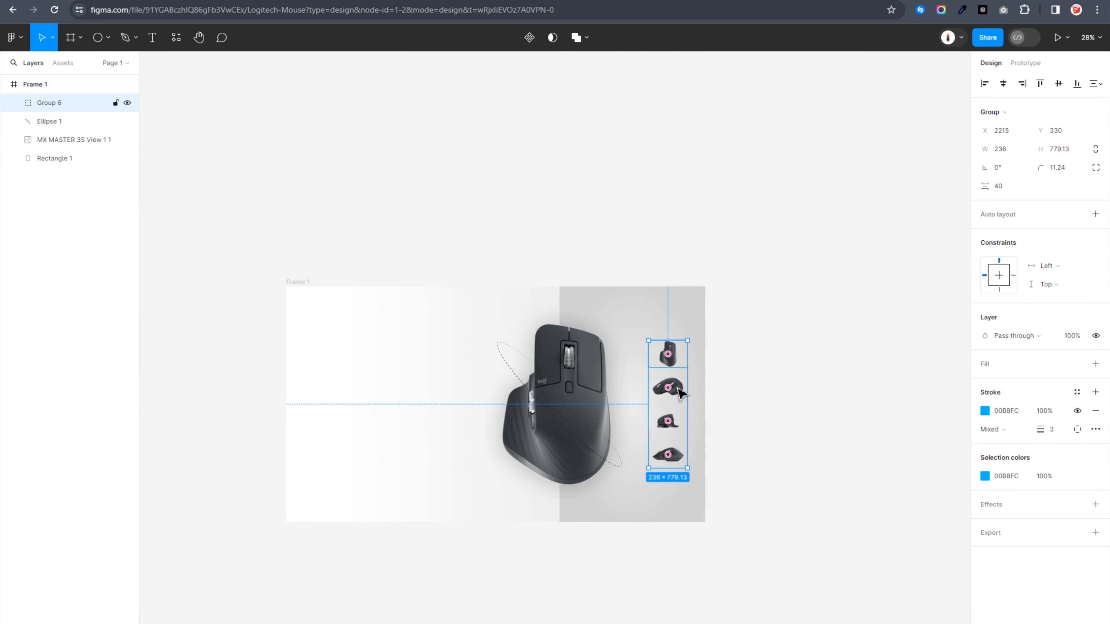
{"action": "key", "text": "Escape"}
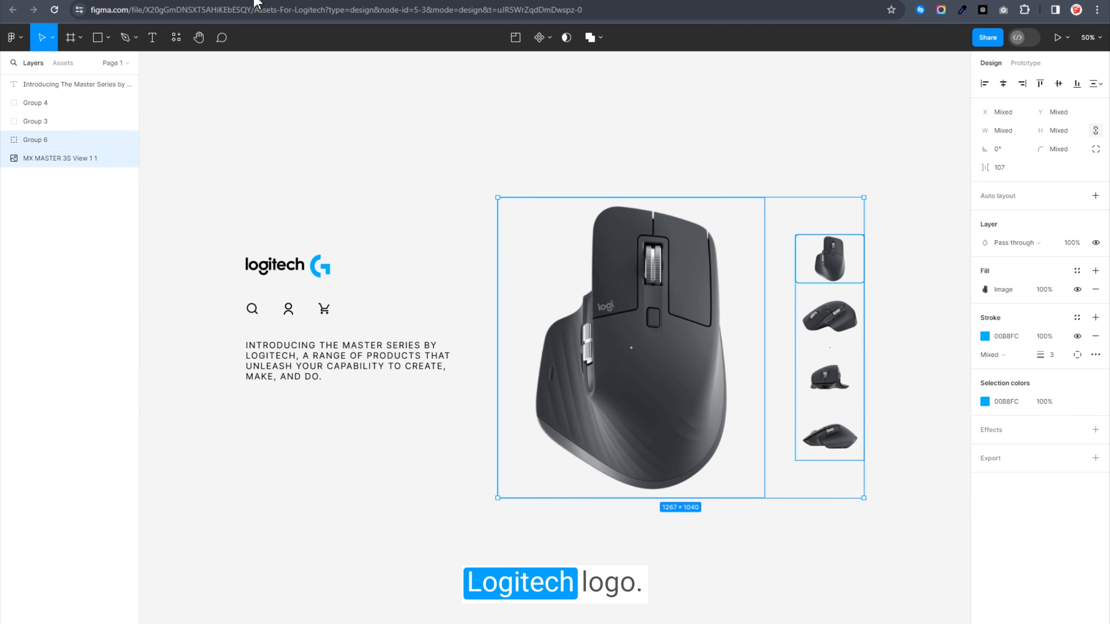
Copy the Logitech logo from the Assets For Logitech file into the Logitech Mouse frame, placing it at X 212, Y 121.
{"action": "left_click", "coordinate": [327, 266]}
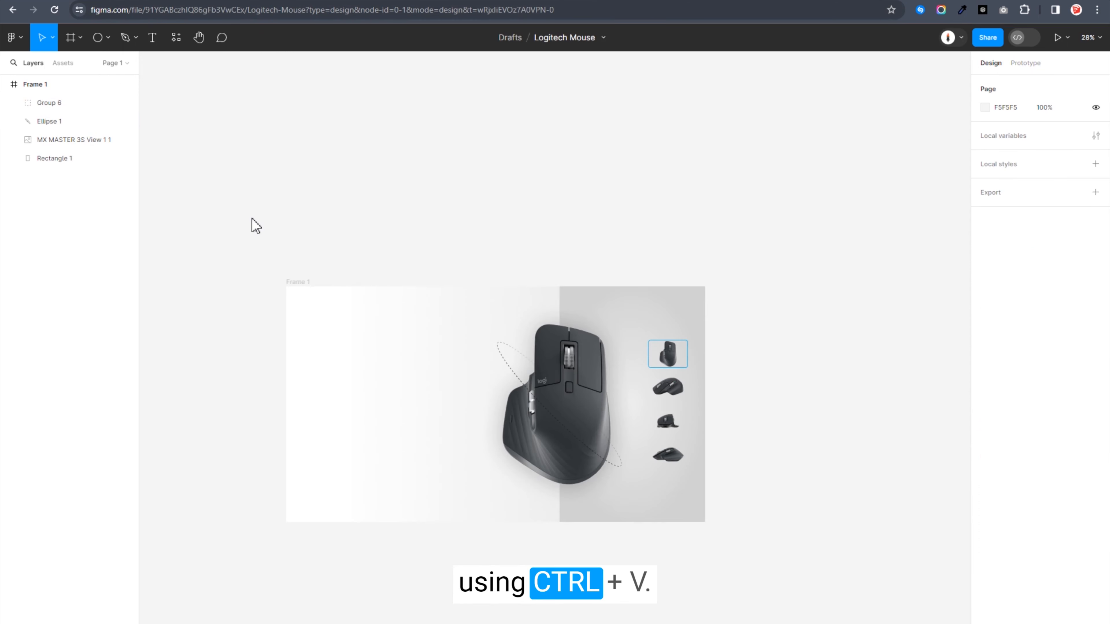
{"action": "key", "text": "ctrl+v"}
{"action": "left_click_drag", "start_coordinate": [546, 364], "coordinate": [358, 320]}
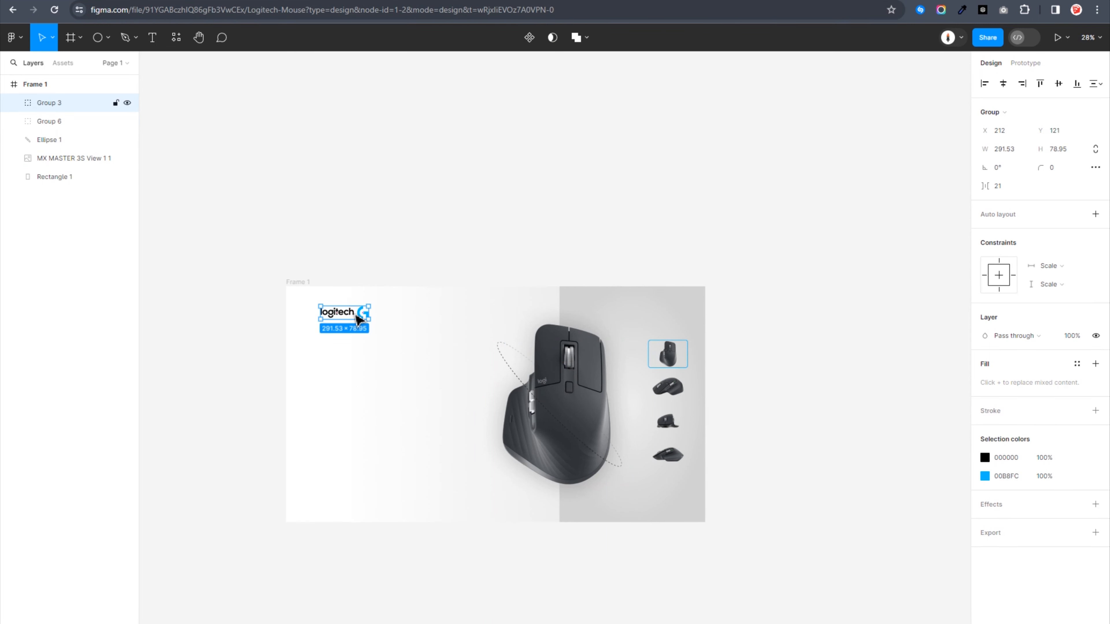
Add the menu text "Home" to the right of the logo, at about X 826, Y 143.
{"action": "scroll", "coordinate": [357, 320], "scroll_direction": "up", "scroll_amount": 5}
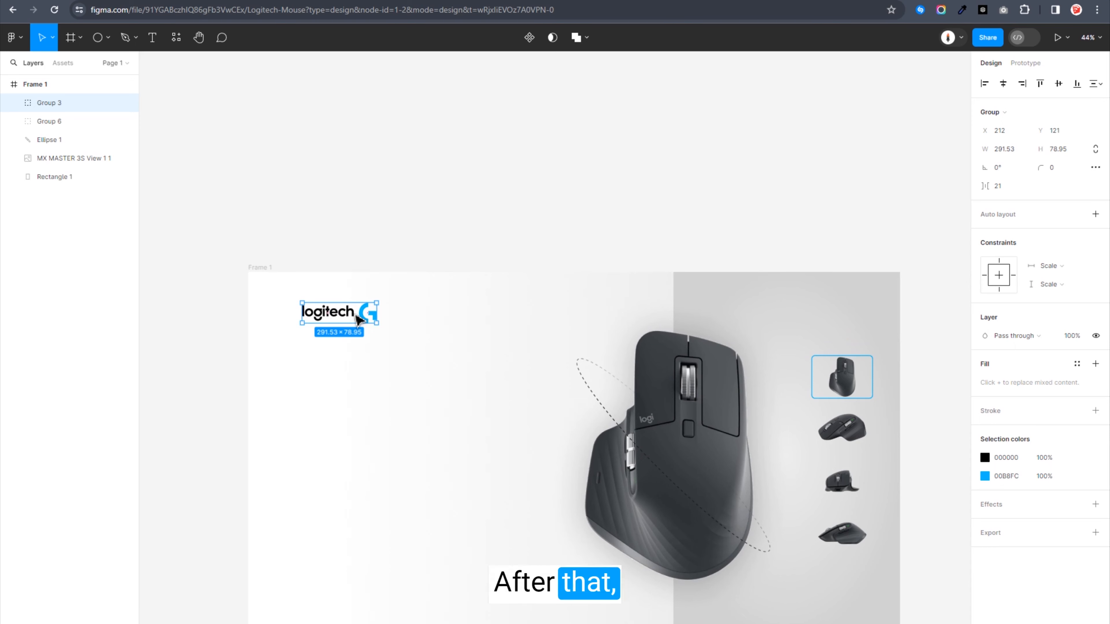
{"action": "left_click", "coordinate": [29, 89]}
{"action": "key", "text": "shift+2"}
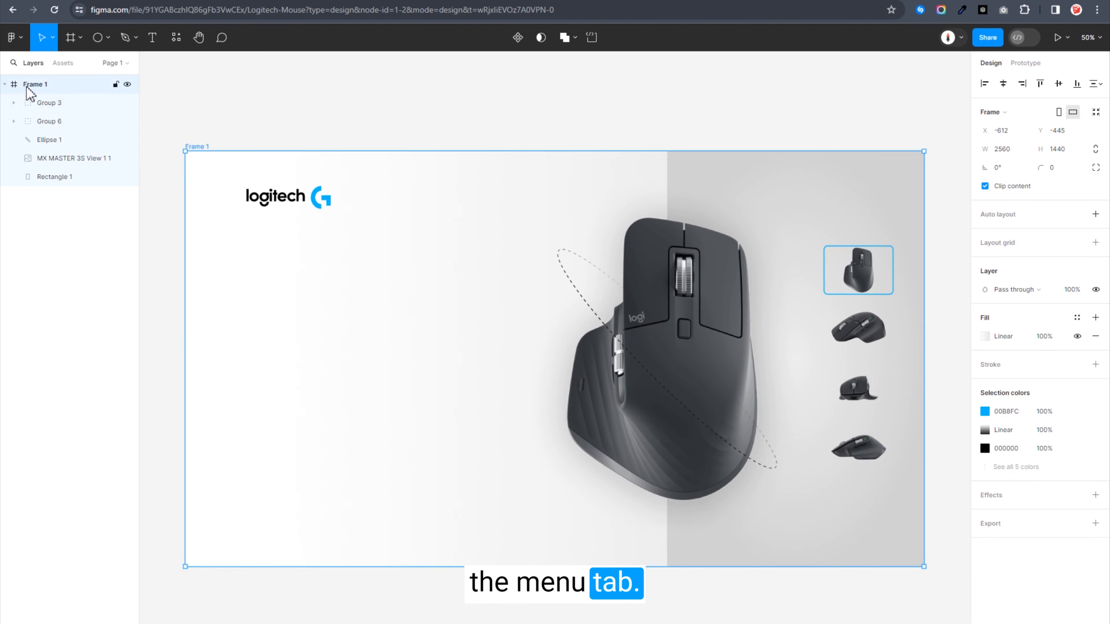
{"action": "key", "text": "t"}
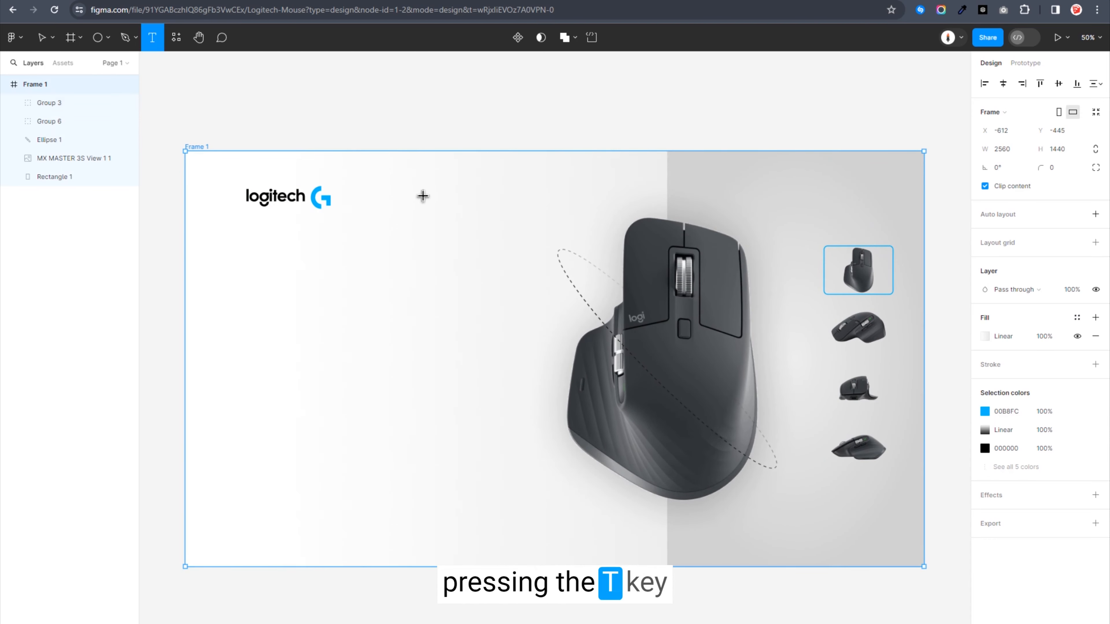
{"action": "left_click", "coordinate": [426, 193]}
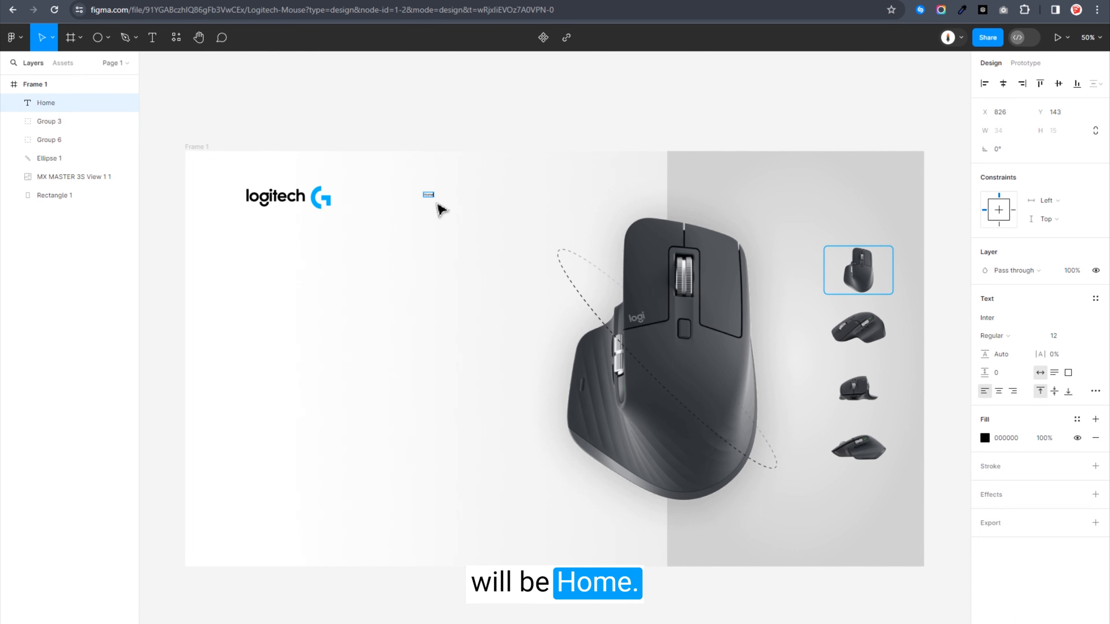
{"action": "key", "text": "Escape"}
Set the Home text's font size to 26 and its fill colour to 707070.
{"action": "scroll", "coordinate": [427, 199], "scroll_direction": "up", "scroll_amount": 8}
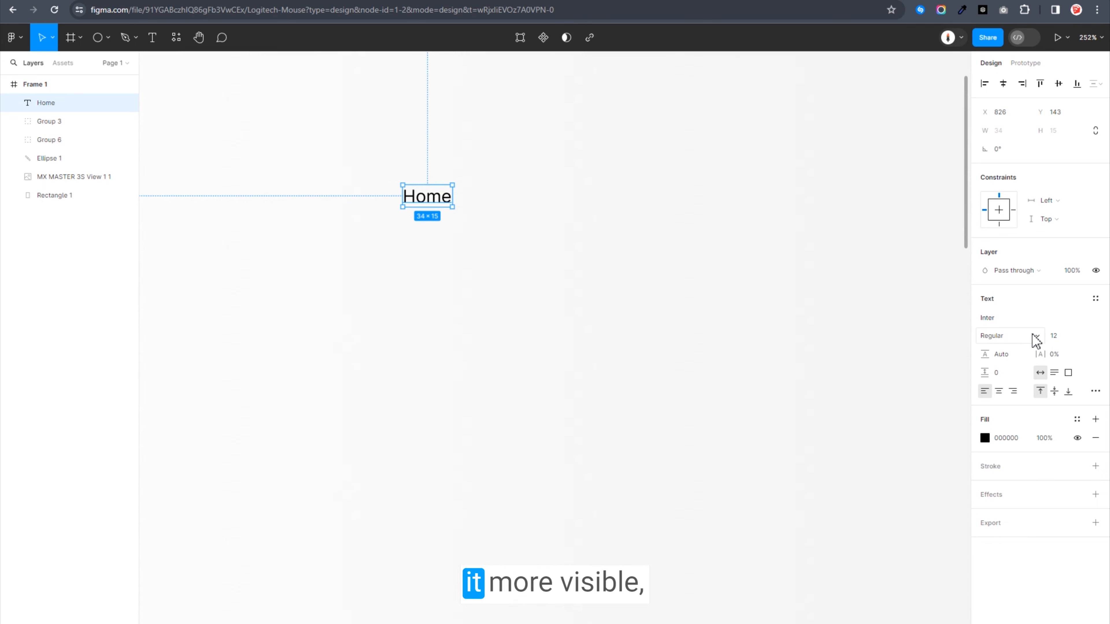
{"action": "left_click", "coordinate": [1059, 336]}
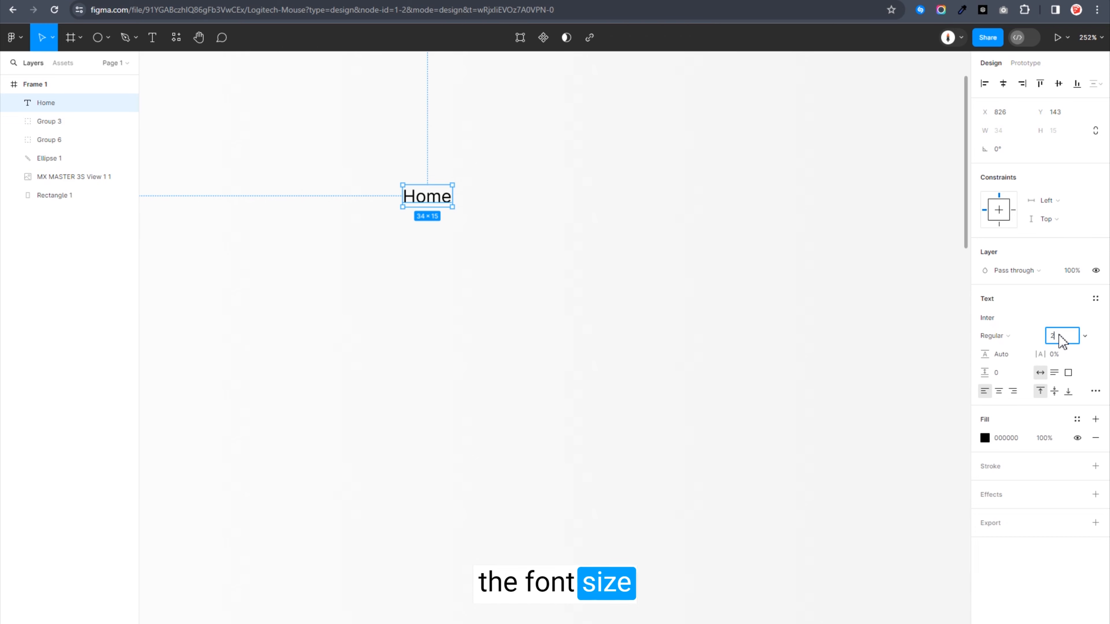
{"action": "key", "text": "Return"}
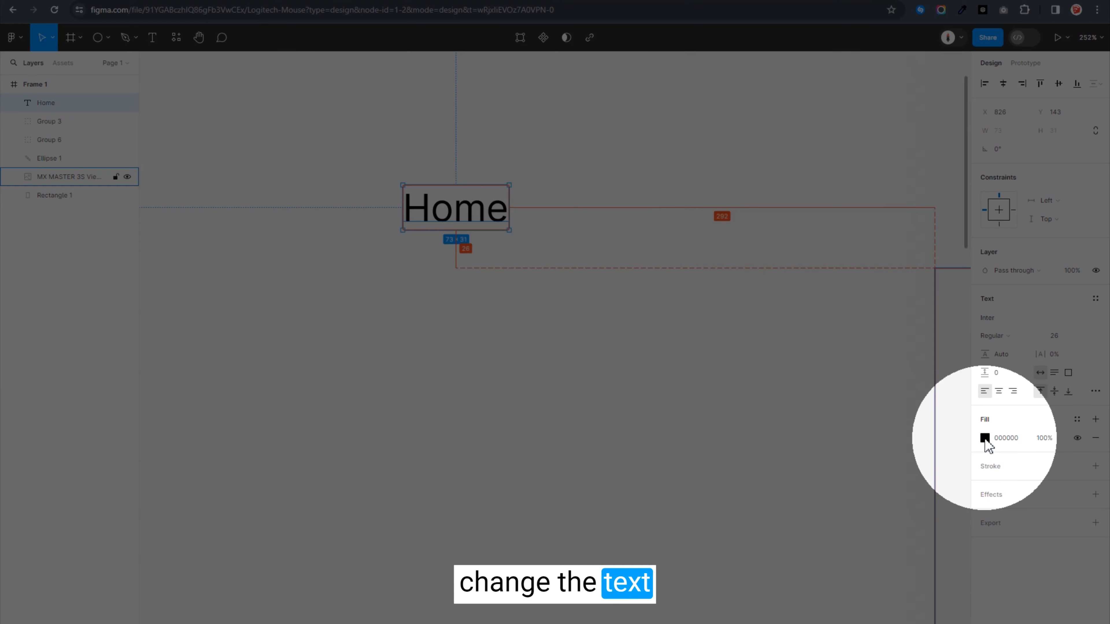
{"action": "left_click", "coordinate": [985, 438]}
{"action": "left_click", "coordinate": [910, 550]}
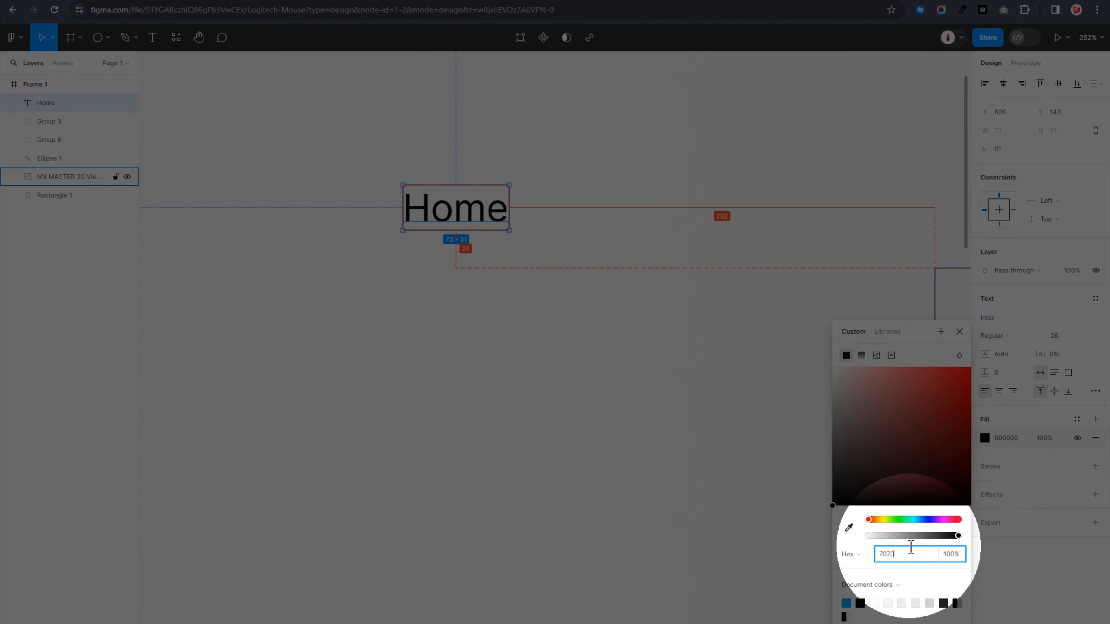
{"action": "type", "text": "707070"}
{"action": "key", "text": "Return"}
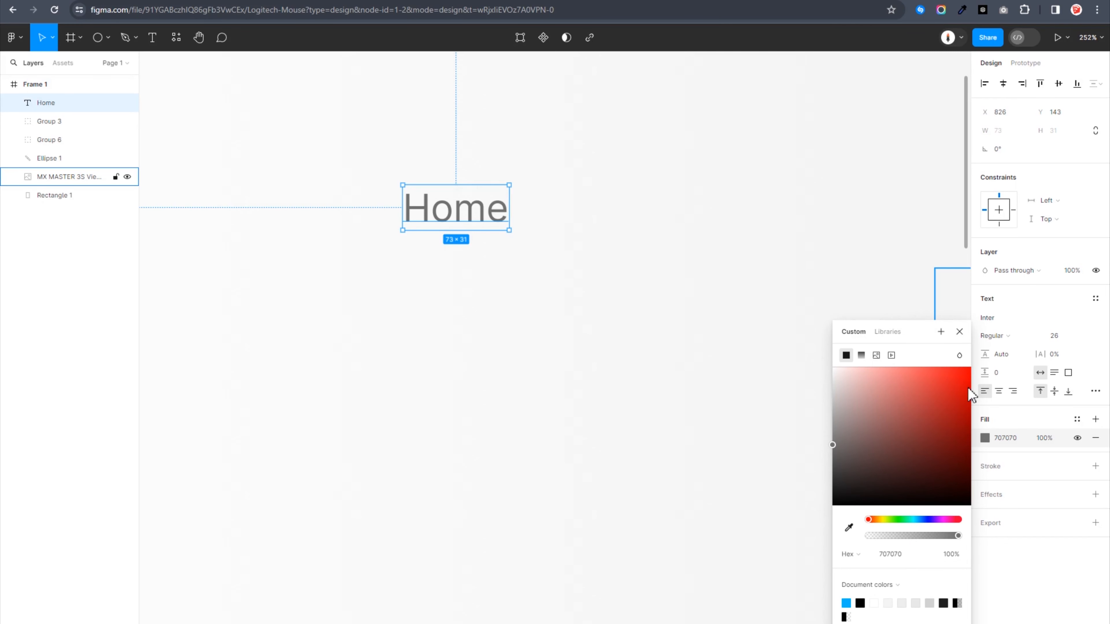
{"action": "left_click", "coordinate": [963, 334]}
{"action": "scroll", "coordinate": [577, 352], "scroll_direction": "down", "scroll_amount": 2}
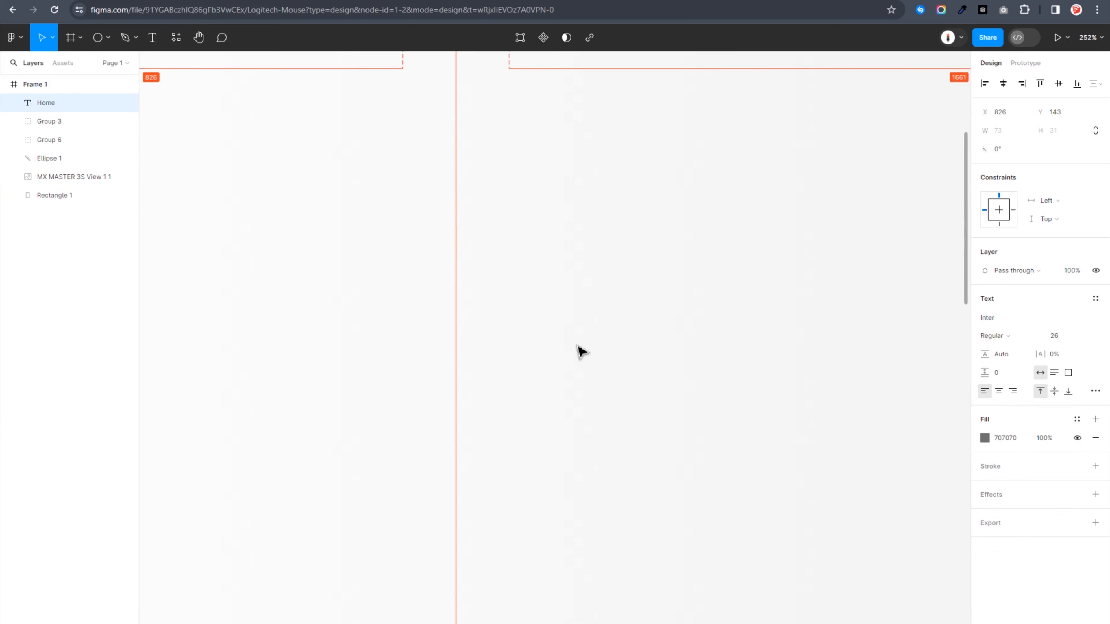
Duplicate the Home menu text to its right at X 994, Y 143, and change the copy to "Shop".
{"action": "scroll", "coordinate": [578, 347], "scroll_direction": "down", "scroll_amount": 3}
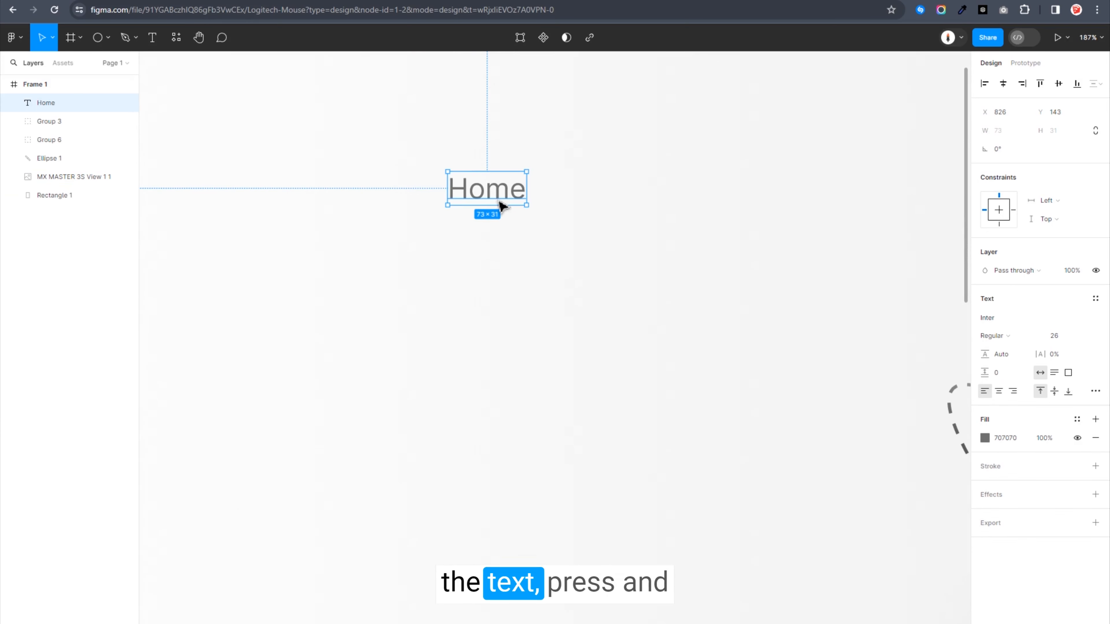
{"action": "left_click_drag", "start_coordinate": [498, 205], "coordinate": [682, 202]}
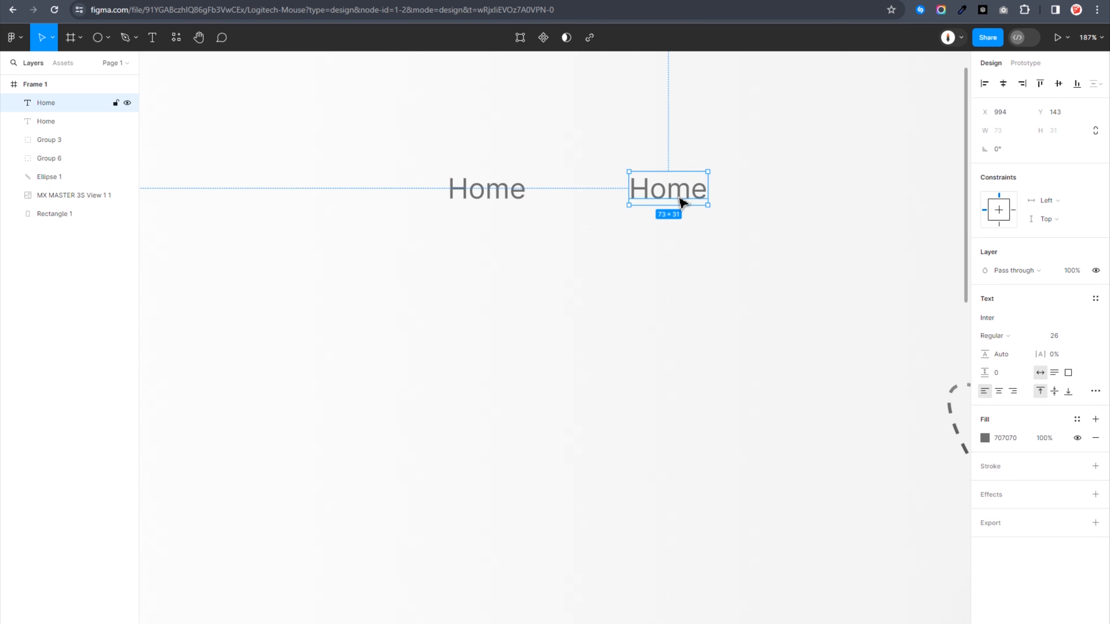
{"action": "scroll", "coordinate": [682, 202], "scroll_direction": "down", "scroll_amount": 5}
{"action": "double_click", "coordinate": [675, 197]}
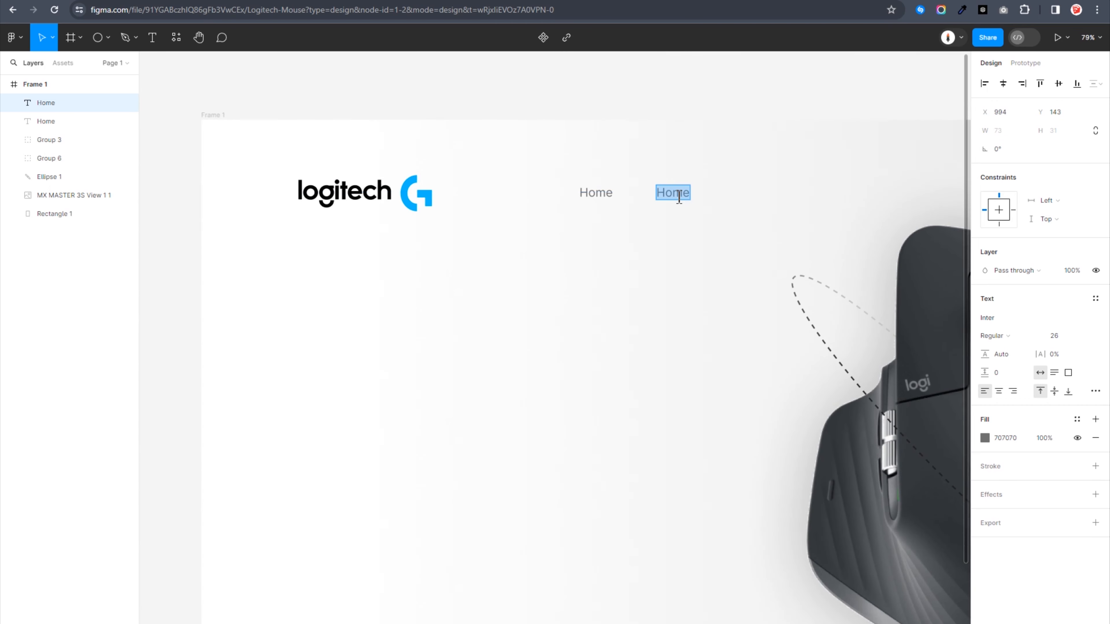
{"action": "type", "text": "Shop"}
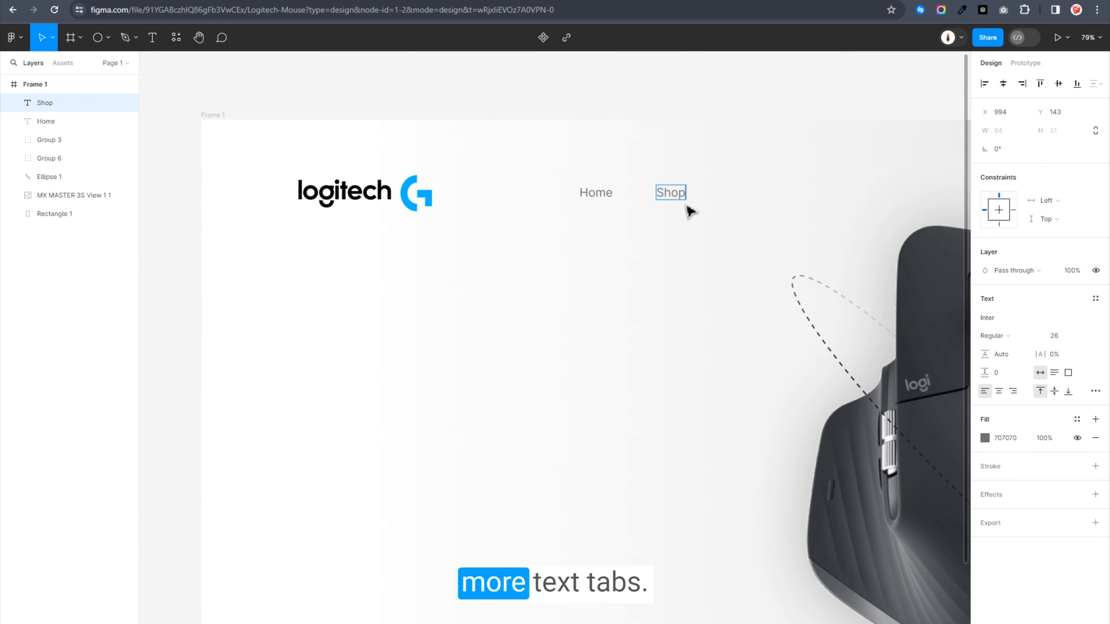
{"action": "key", "text": "Escape"}
Duplicate the Shop text rightward into two more menu items, "Discover" at X 1153 and "Business" at X 1355, both at Y 143.
{"action": "left_click_drag", "start_coordinate": [679, 202], "coordinate": [743, 196], "text": "alt"}
{"action": "double_click", "coordinate": [743, 195]}
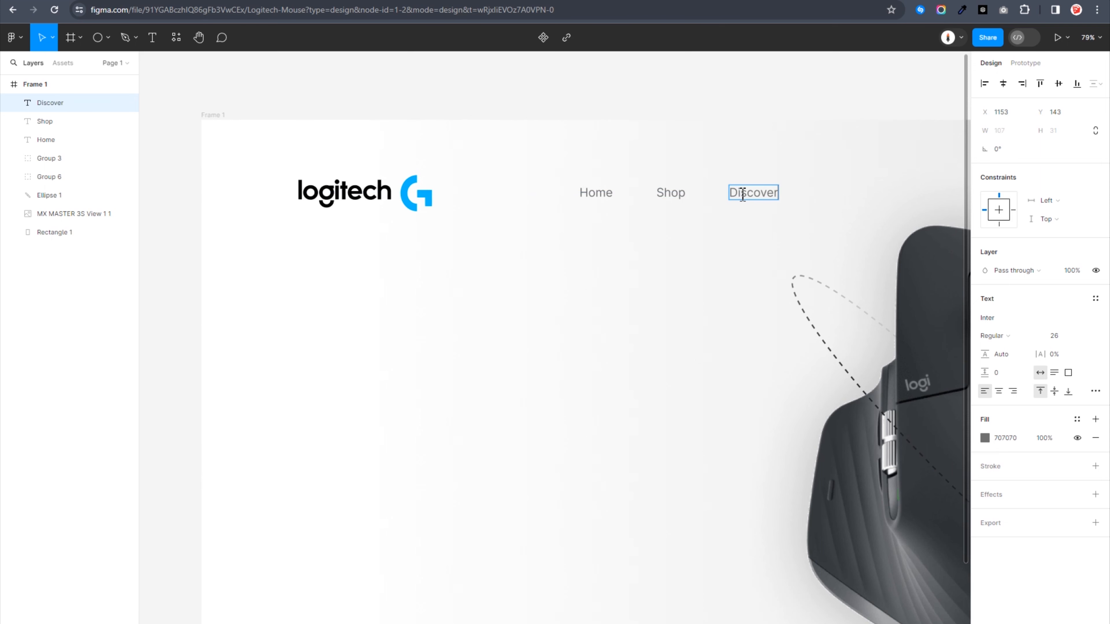
{"action": "key", "text": "Escape"}
{"action": "left_click_drag", "start_coordinate": [748, 199], "coordinate": [839, 198], "text": "alt"}
{"action": "double_click", "coordinate": [838, 193]}
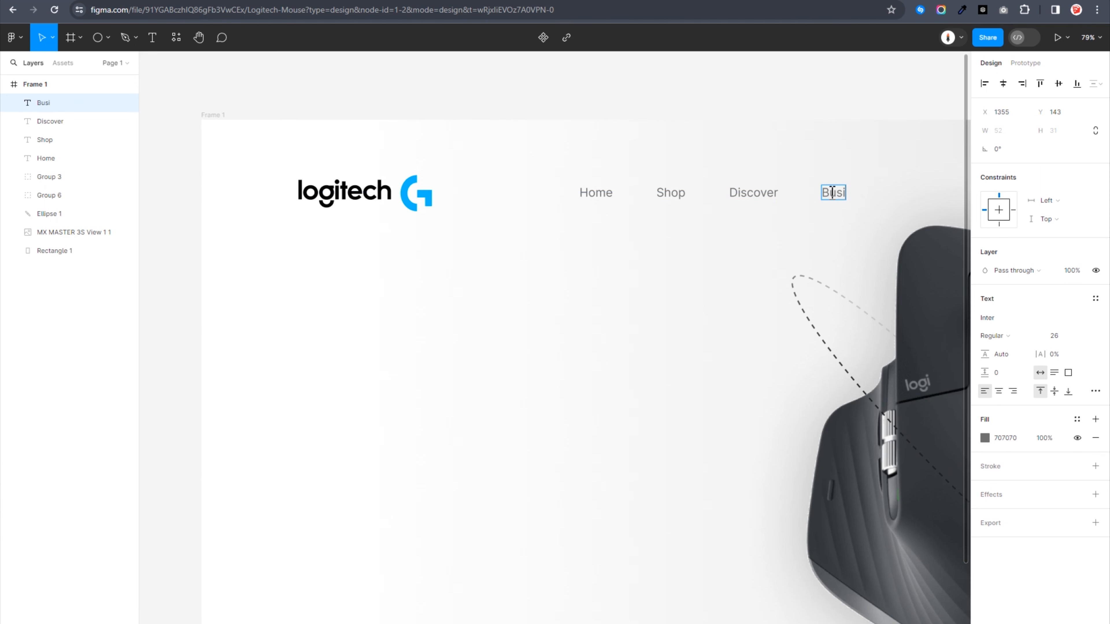
{"action": "type", "text": "Business"}
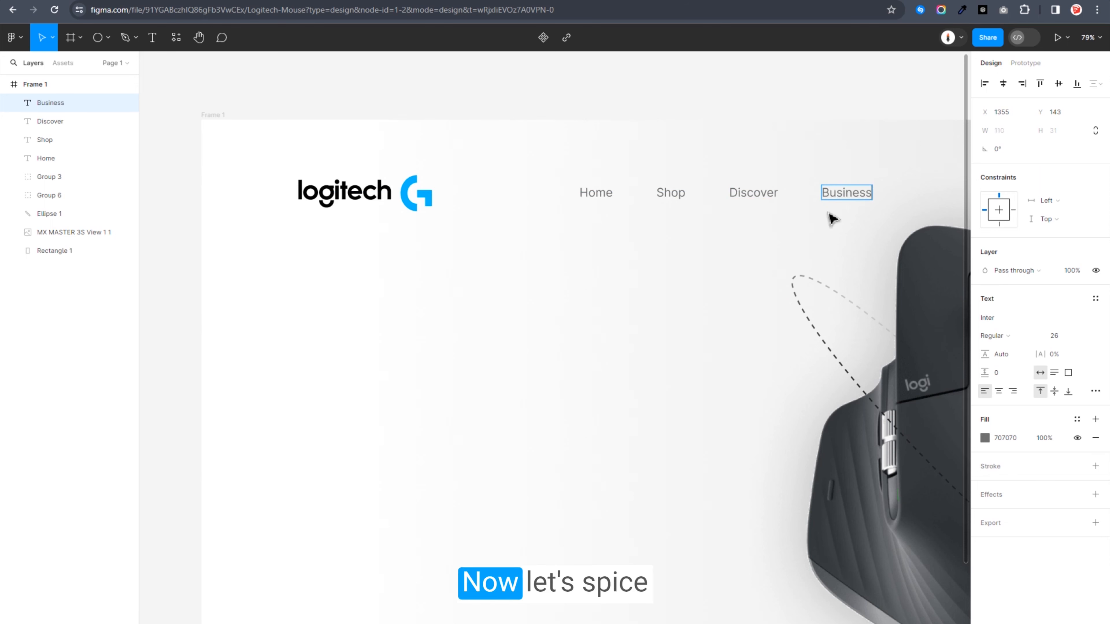
{"action": "key", "text": "Escape"}
Set the Shop menu text's fill colour to 000000 to mark it as the active tab.
{"action": "left_click", "coordinate": [661, 195]}
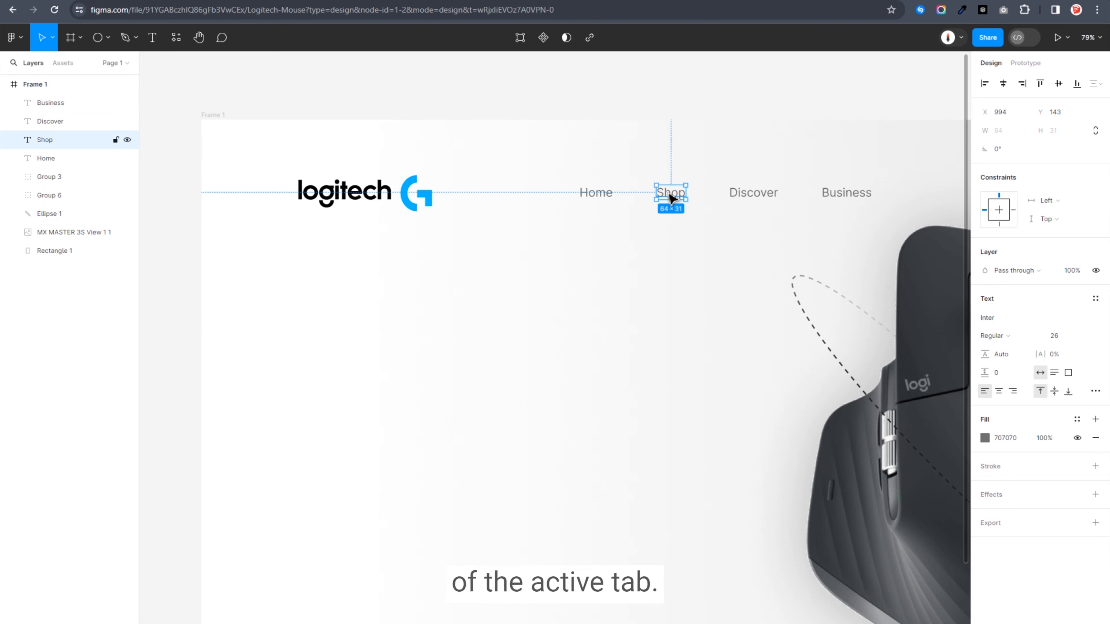
{"action": "left_click", "coordinate": [1005, 438]}
{"action": "type", "text": "000000"}
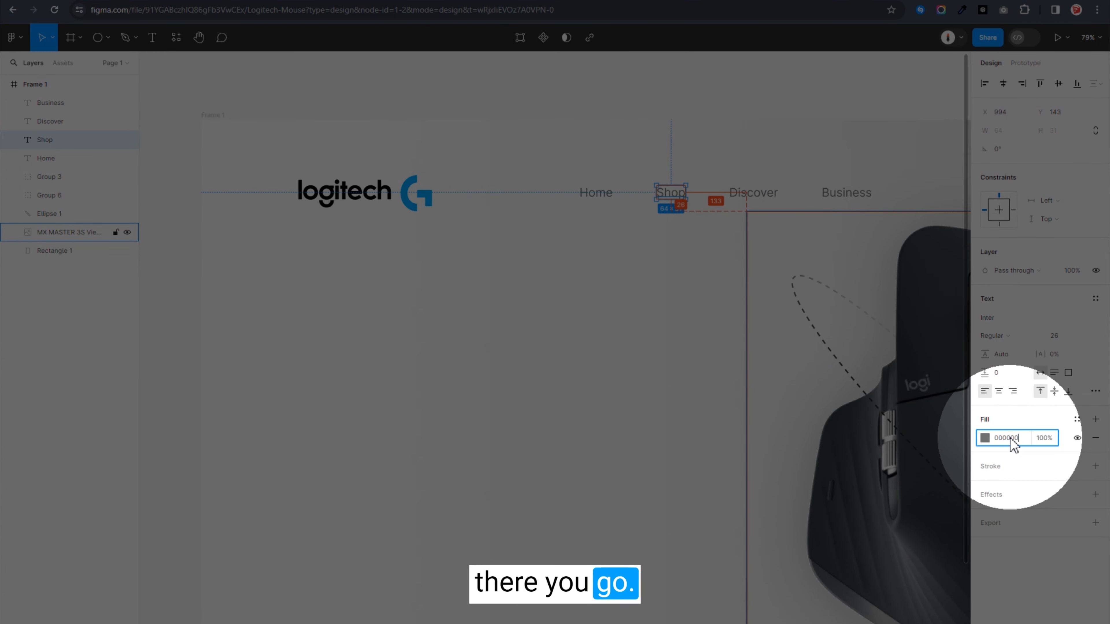
{"action": "key", "text": "Return"}
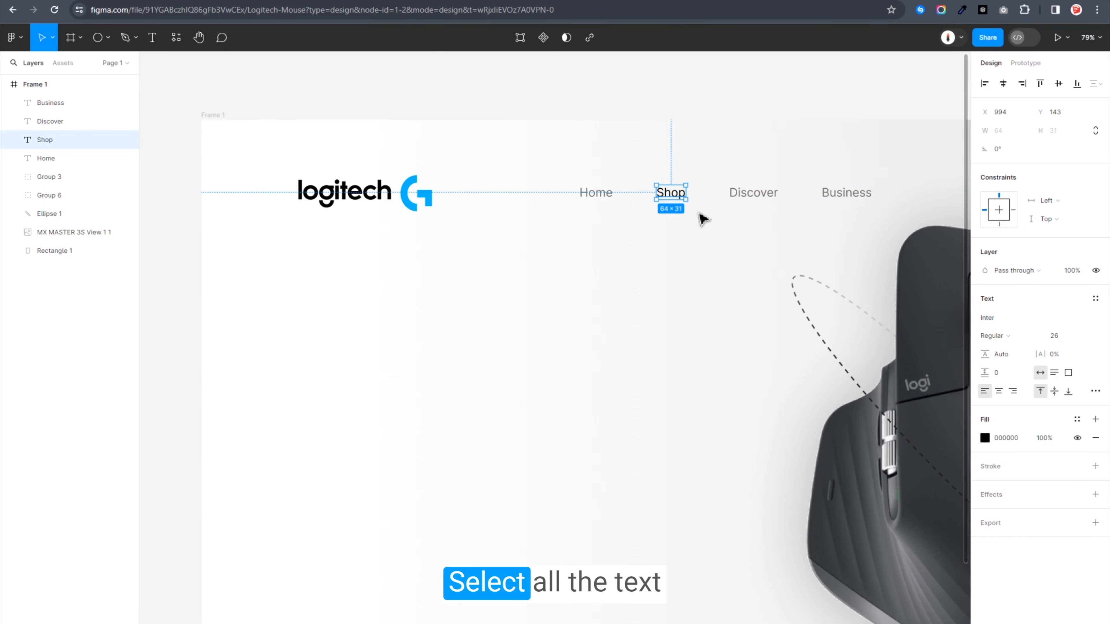
Group the four menu texts Home, Shop, Discover and Business.
{"action": "left_click", "coordinate": [836, 198]}
{"action": "left_click", "coordinate": [763, 197], "text": "shift"}
{"action": "left_click", "coordinate": [696, 192], "text": "shift"}
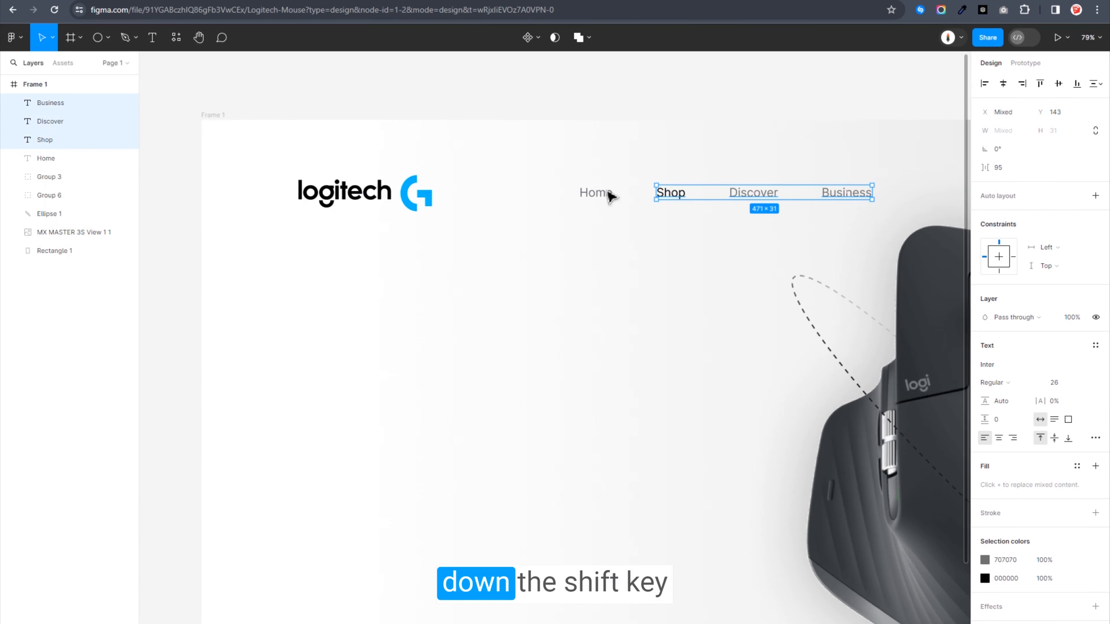
{"action": "left_click", "coordinate": [600, 195], "text": "shift"}
{"action": "right_click", "coordinate": [596, 197]}
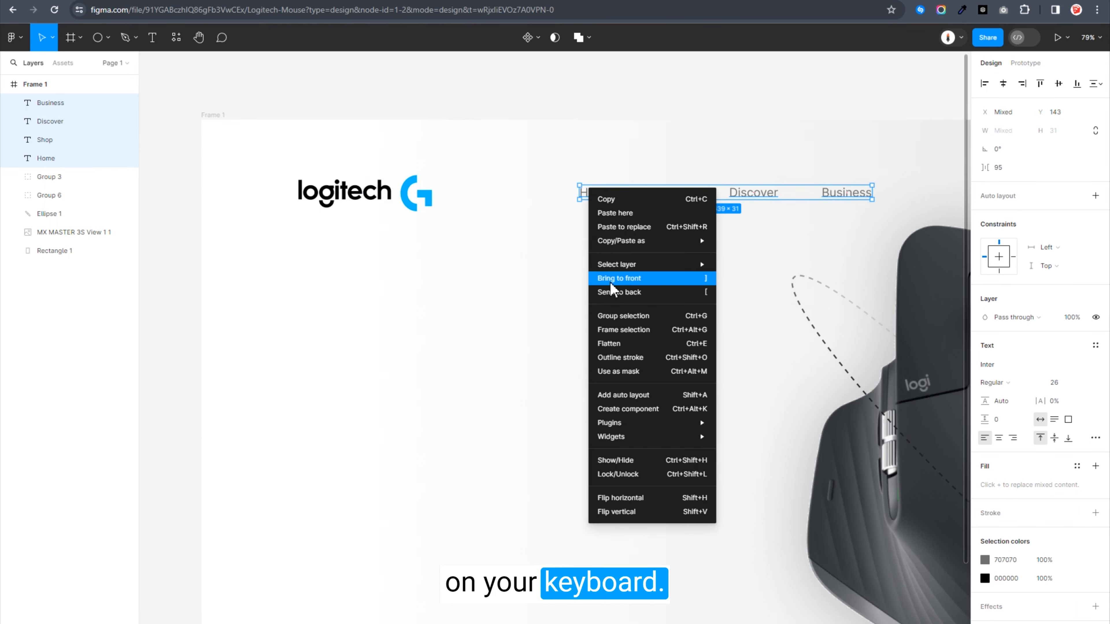
{"action": "left_click", "coordinate": [616, 315]}
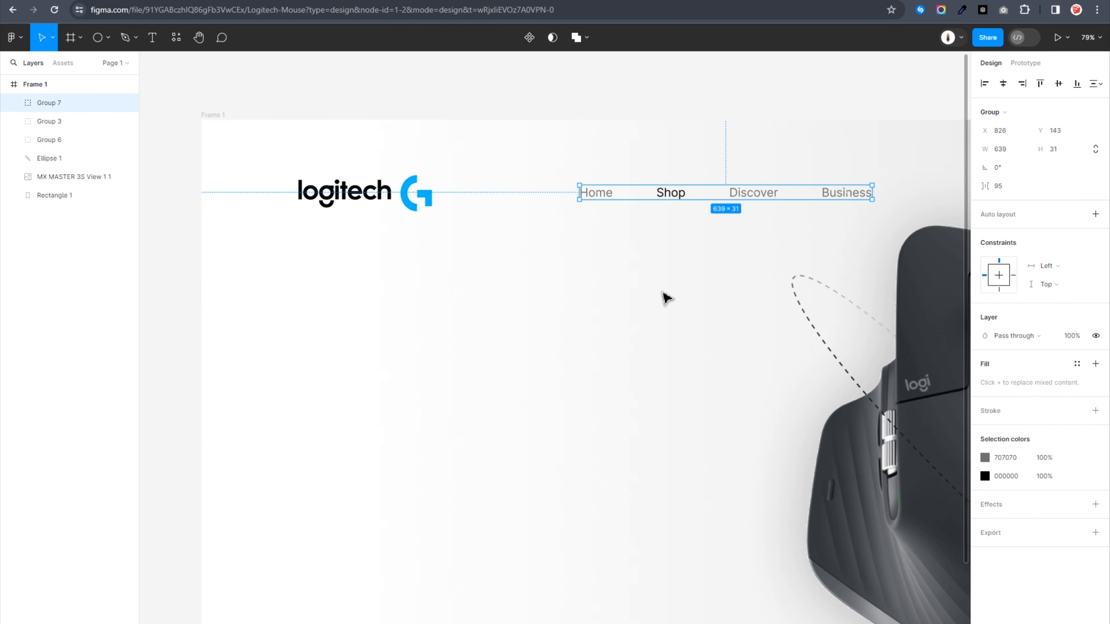
Copy the search, user and cart icon group from the Assets For Logitech file into the Logitech Mouse frame, placing it at X 2067, Y 123.
{"action": "scroll", "coordinate": [666, 298], "scroll_direction": "down", "scroll_amount": 5}
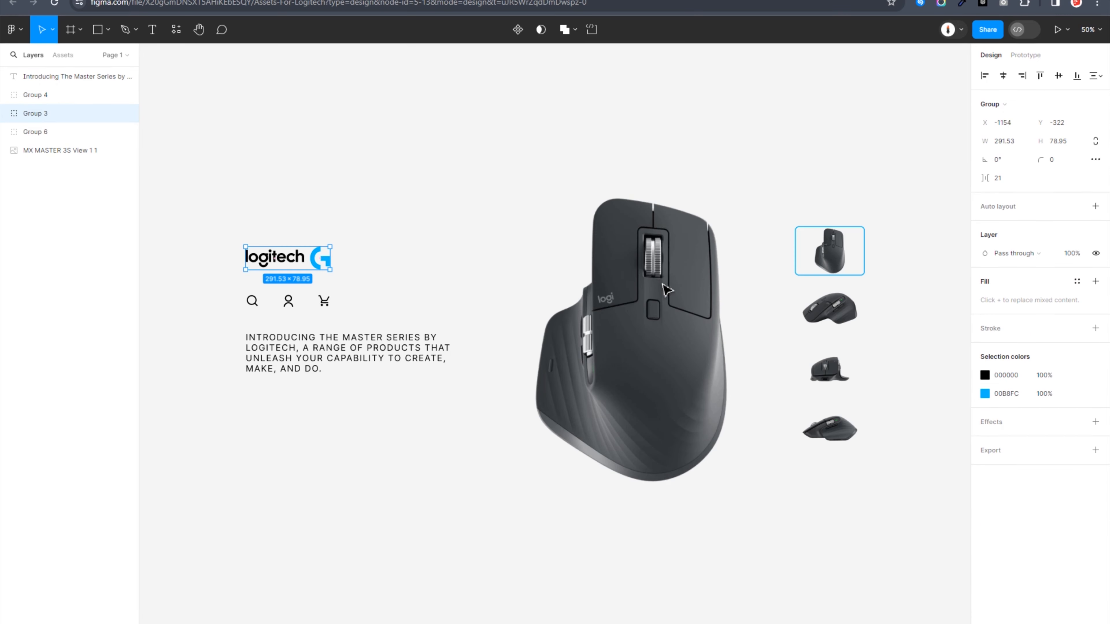
{"action": "left_click", "coordinate": [327, 300]}
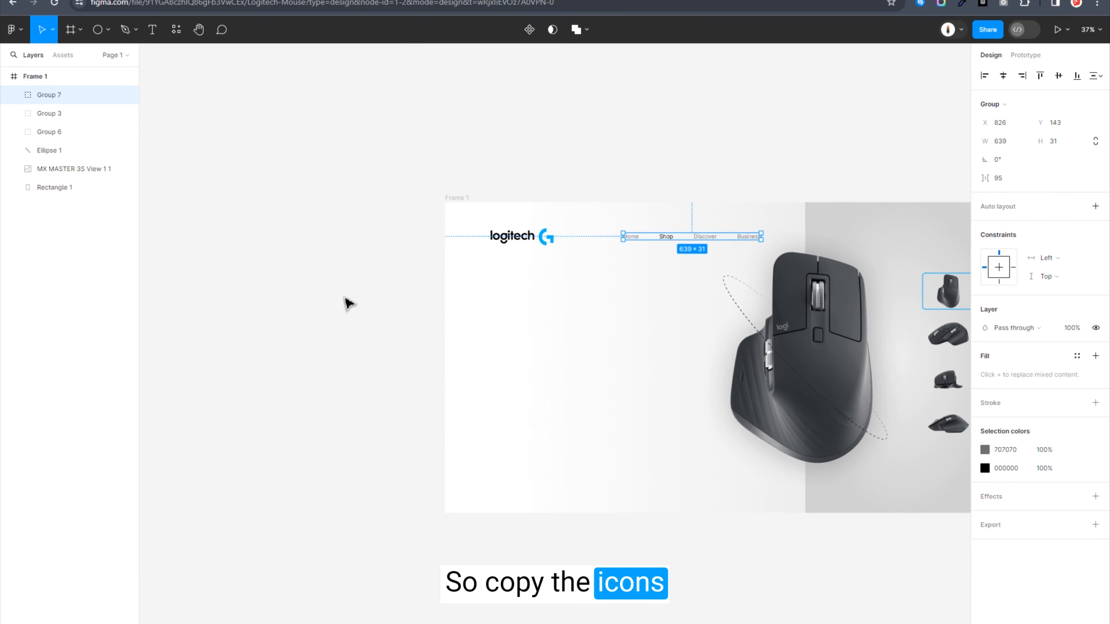
{"action": "left_click", "coordinate": [390, 272]}
{"action": "key", "text": "ctrl+v"}
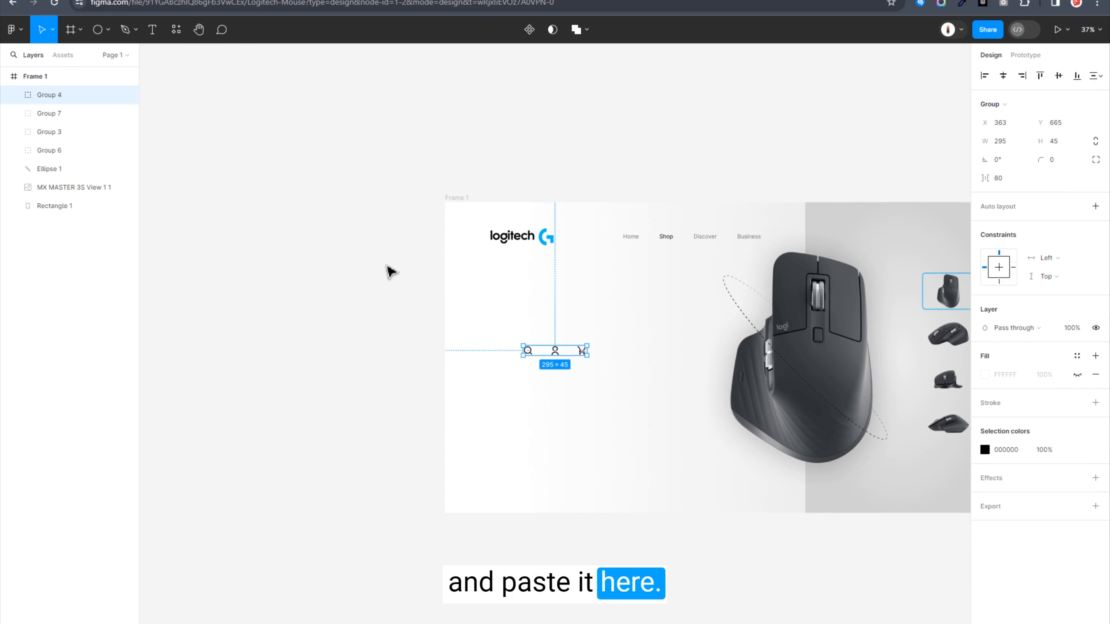
{"action": "left_click_drag", "start_coordinate": [553, 343], "coordinate": [928, 246]}
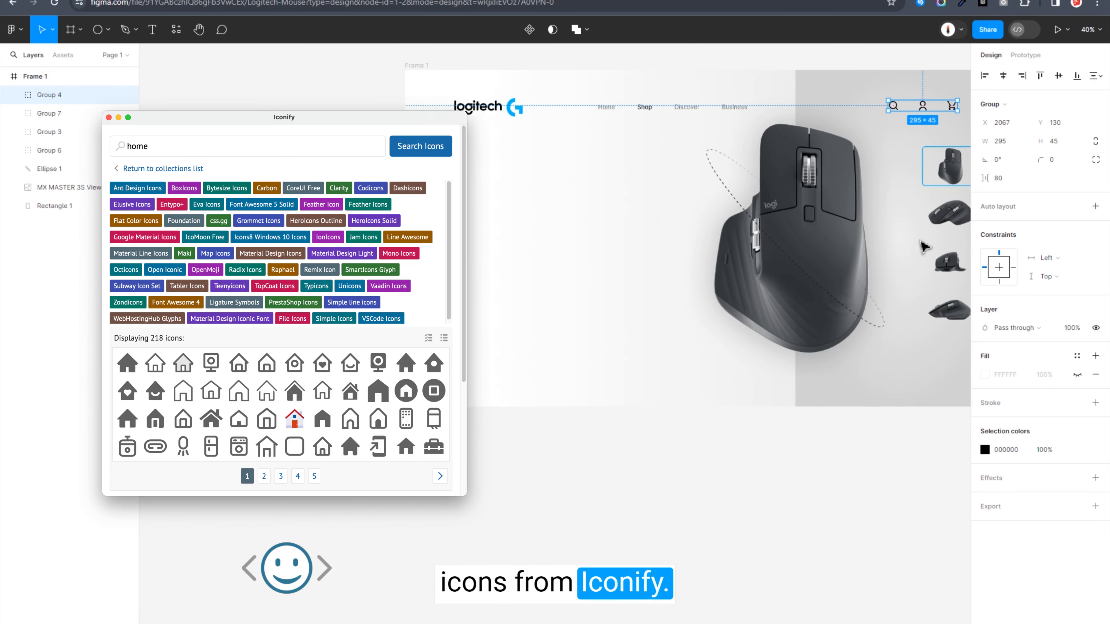
{"action": "scroll", "coordinate": [922, 244], "scroll_direction": "up", "scroll_amount": 2}
{"action": "left_click_drag", "start_coordinate": [918, 248], "coordinate": [793, 366]}
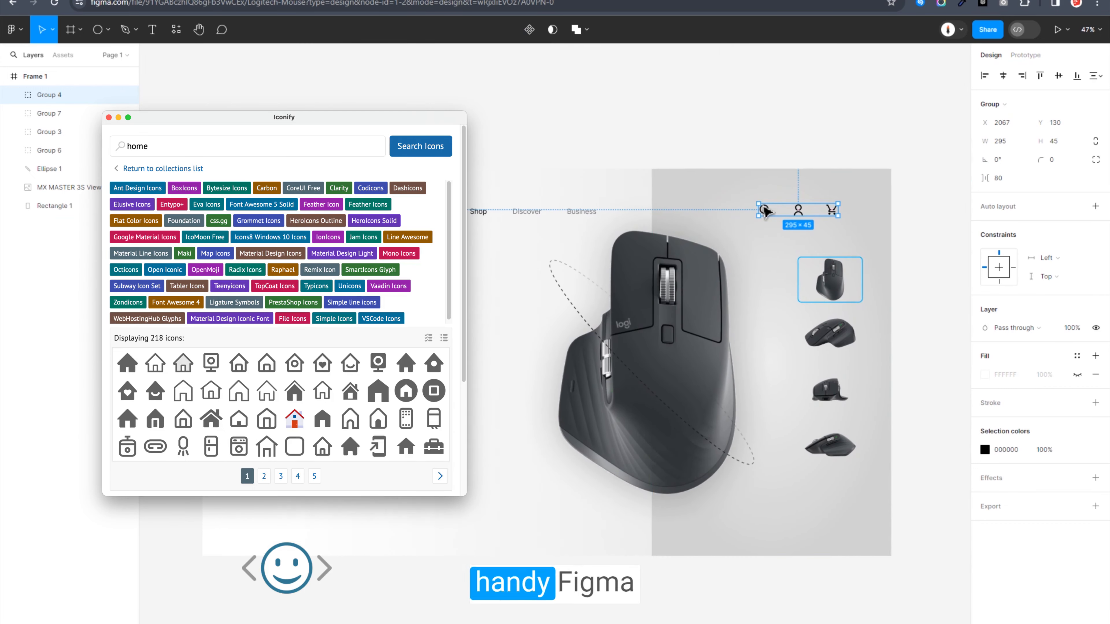
{"action": "scroll", "coordinate": [751, 195], "scroll_direction": "up", "scroll_amount": 3}
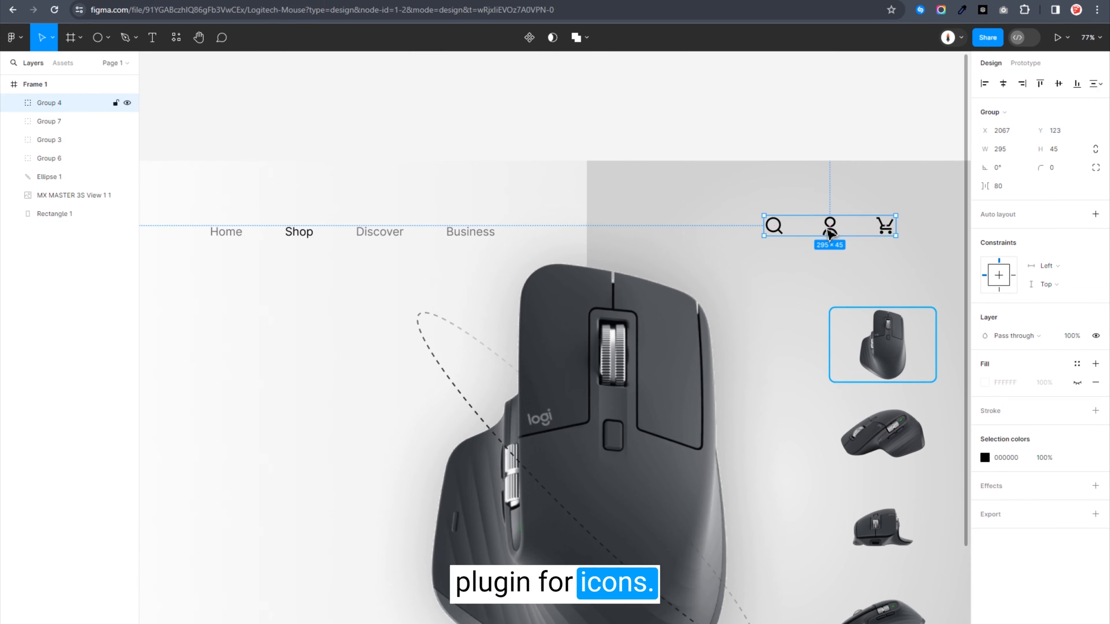
Distribute the logo, menu and icon groups evenly horizontally with their vertical centres aligned, and shift the whole row slightly upward.
{"action": "left_click", "coordinate": [495, 236], "text": "shift"}
{"action": "scroll", "coordinate": [495, 235], "scroll_direction": "down", "scroll_amount": 4}
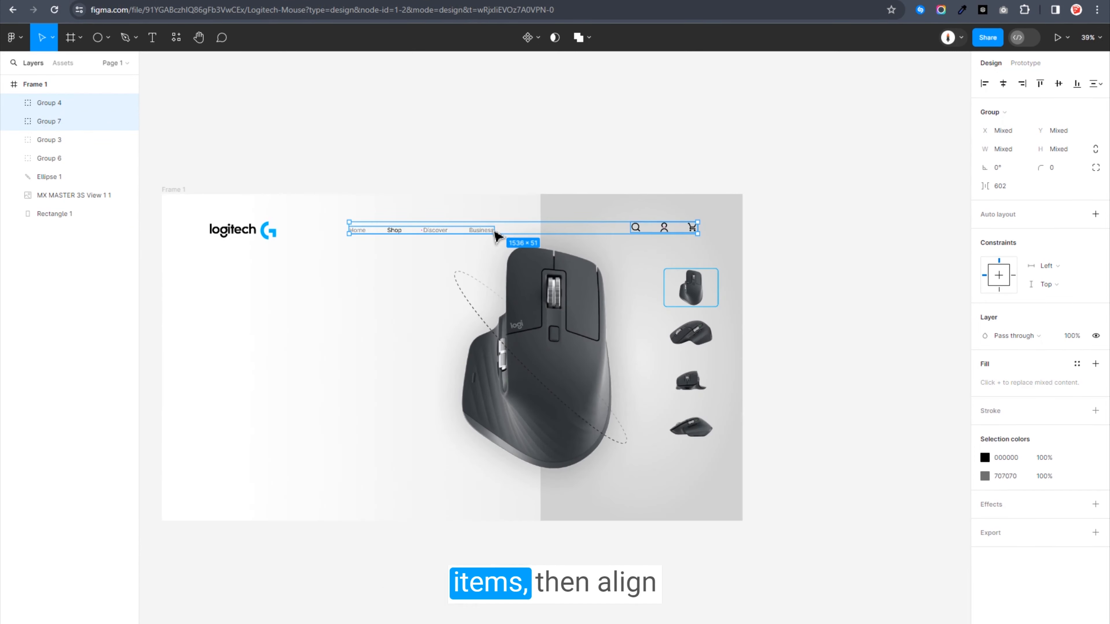
{"action": "left_click", "coordinate": [272, 229], "text": "shift"}
{"action": "left_click", "coordinate": [1096, 83]}
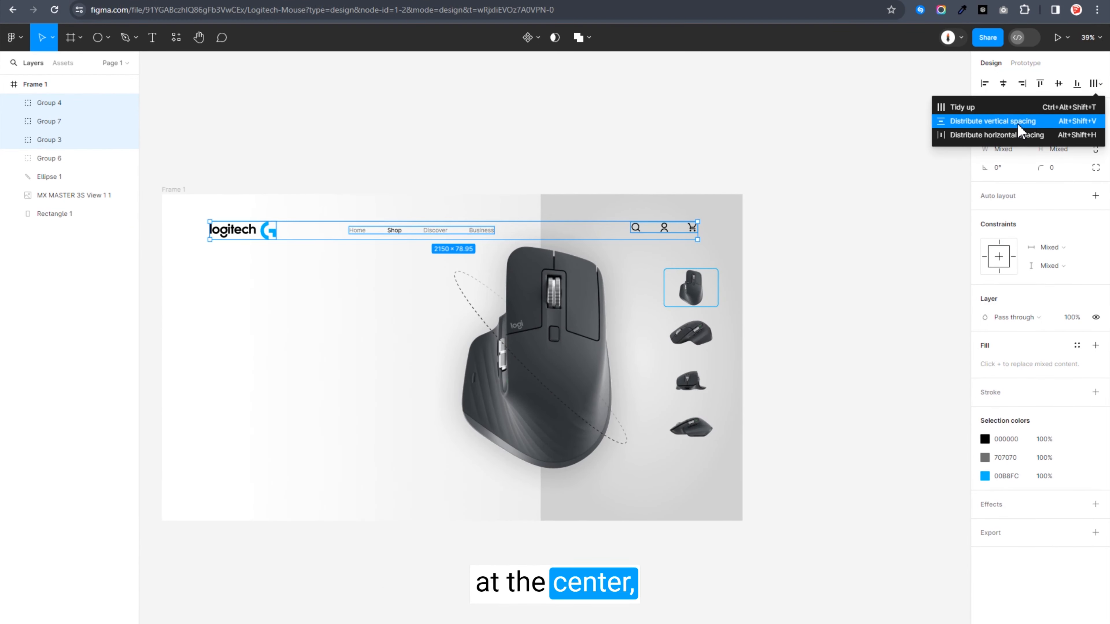
{"action": "left_click", "coordinate": [1005, 135]}
{"action": "left_click", "coordinate": [1059, 84]}
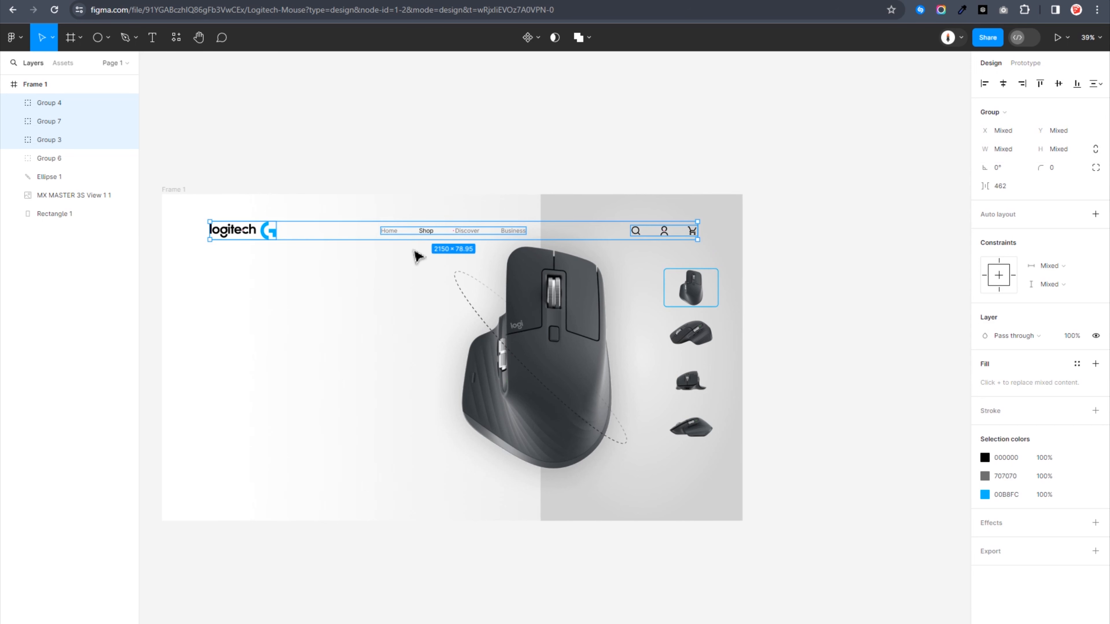
{"action": "left_click_drag", "start_coordinate": [408, 229], "coordinate": [408, 225]}
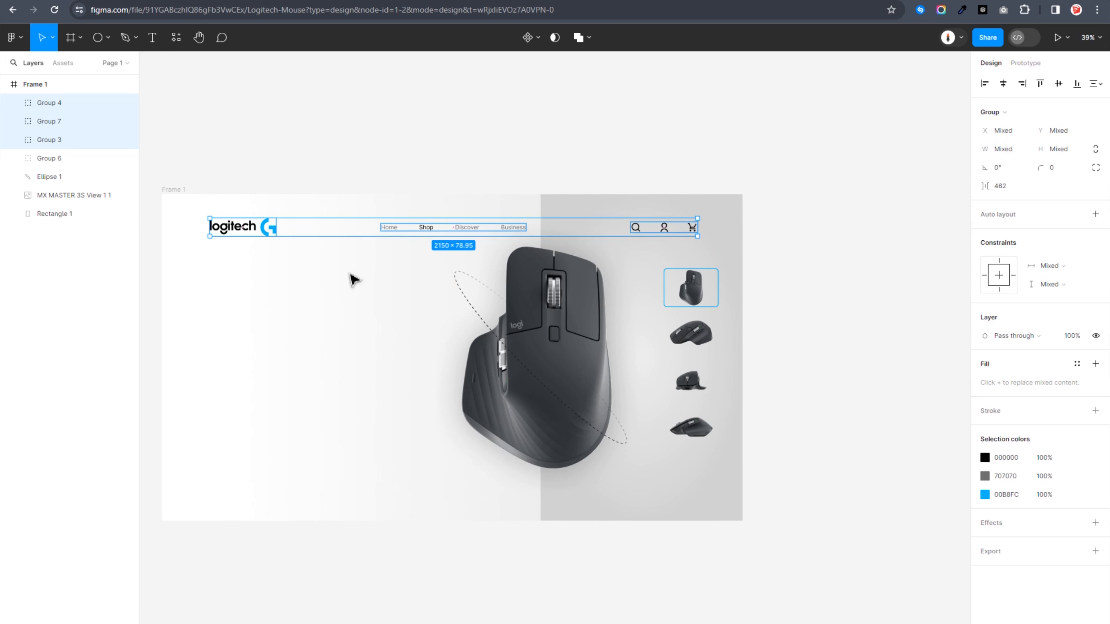
Add the product name text "Mx Master 3s" below the logo, at about X 280, Y 455.
{"action": "scroll", "coordinate": [205, 348], "scroll_direction": "up", "scroll_amount": 3}
{"action": "left_click_drag", "start_coordinate": [228, 320], "coordinate": [305, 281]}
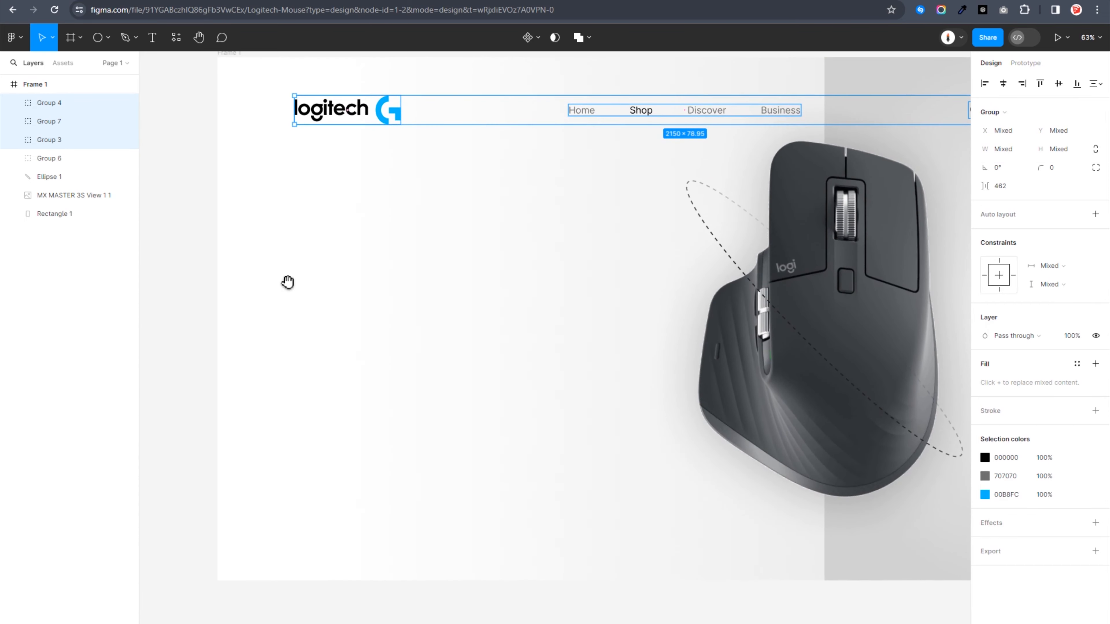
{"action": "key", "text": "Escape"}
{"action": "key", "text": "t"}
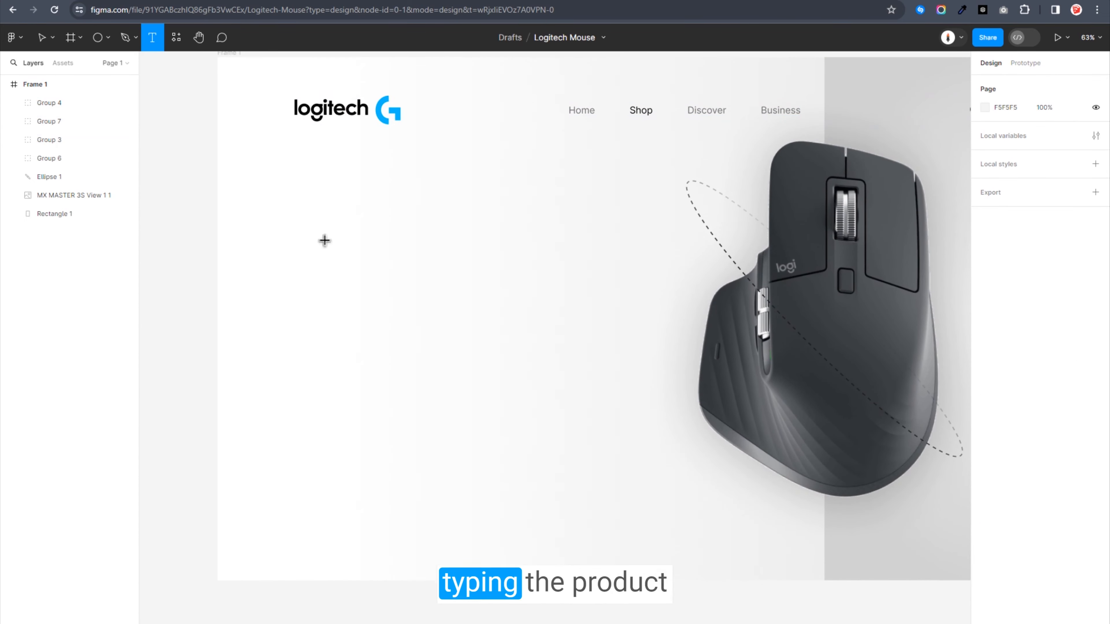
{"action": "left_click", "coordinate": [321, 223]}
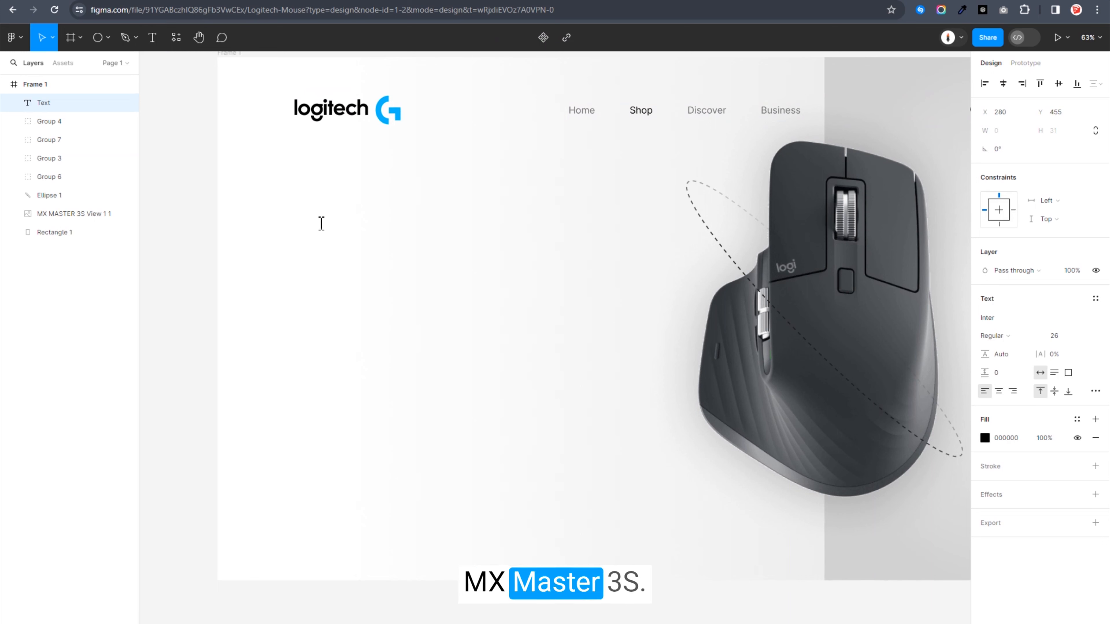
{"action": "type", "text": "Mx Master 3s"}
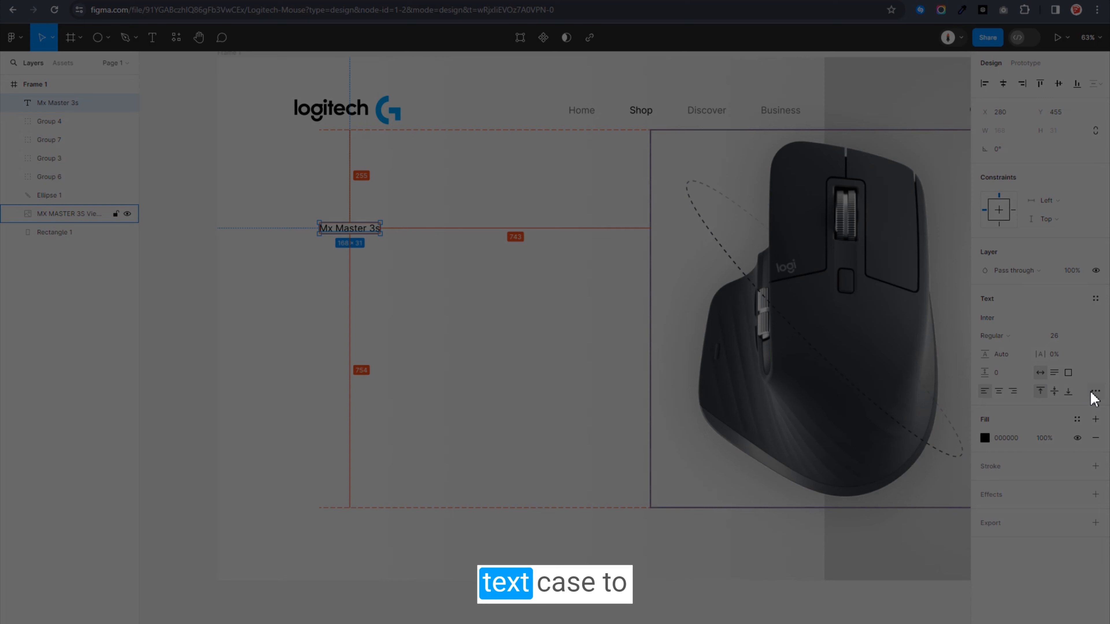
Format the Mx Master 3s text as uppercase, font size 100 and Bold.
{"action": "left_click", "coordinate": [1093, 393]}
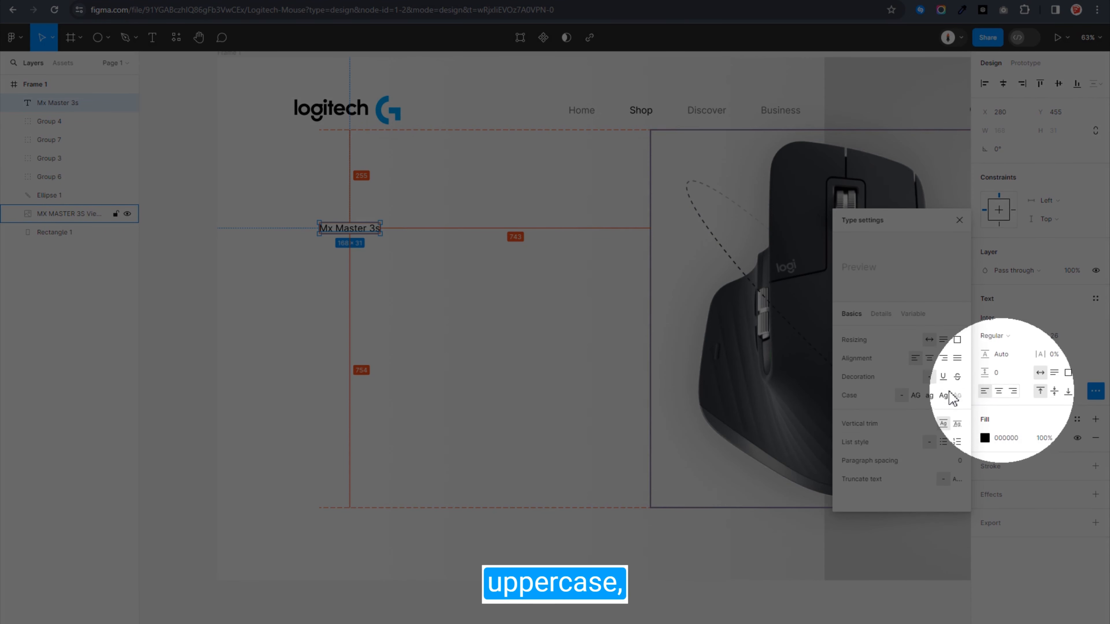
{"action": "left_click", "coordinate": [919, 396]}
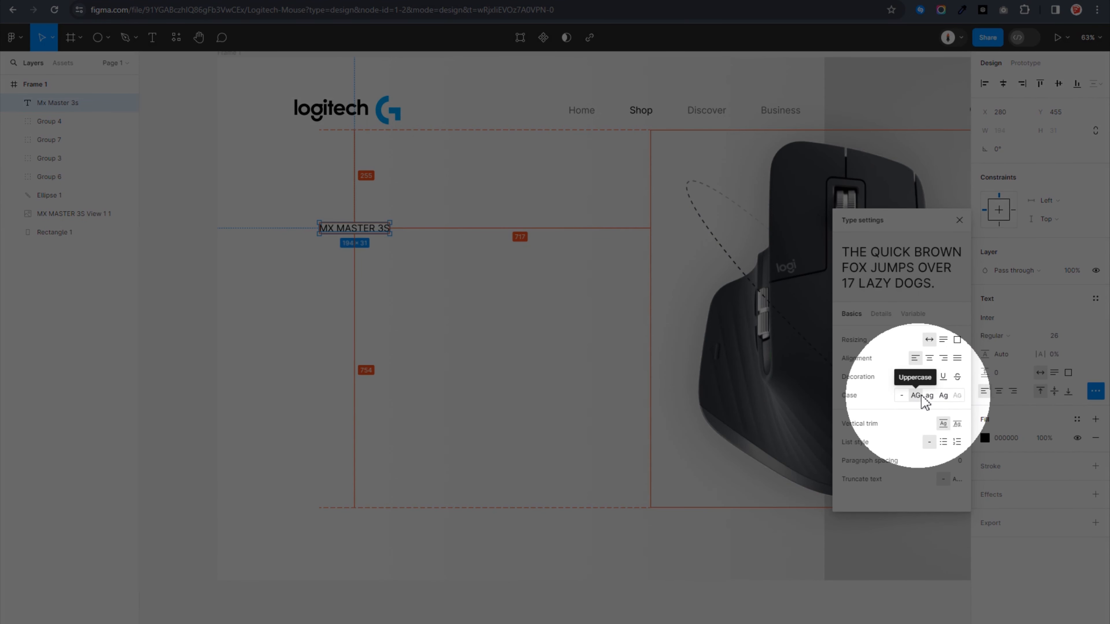
{"action": "left_click", "coordinate": [1056, 337]}
{"action": "type", "text": "100"}
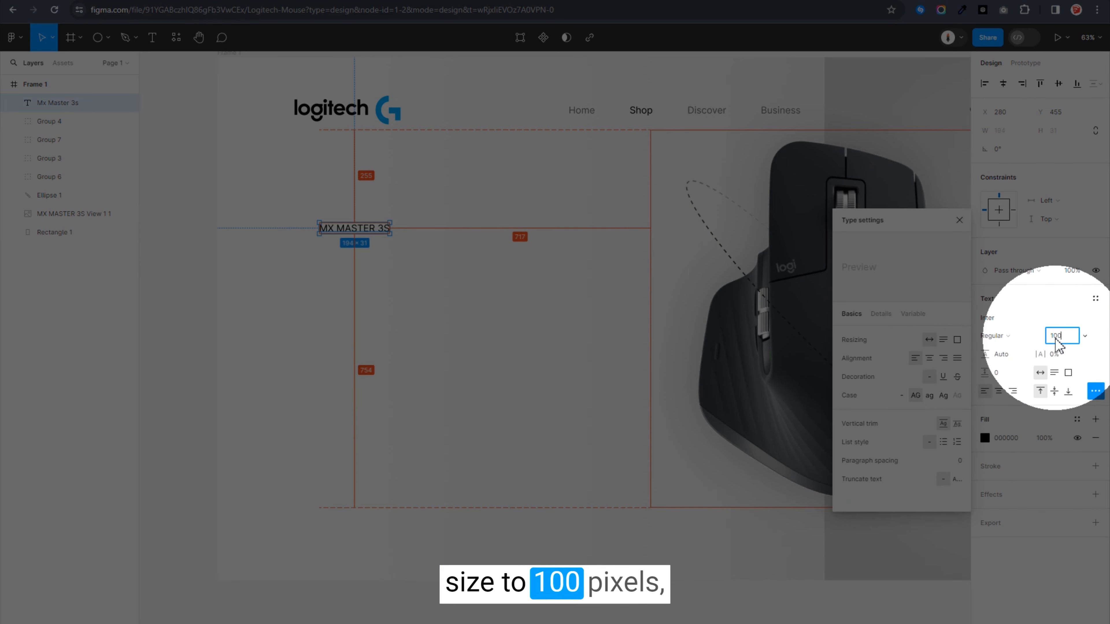
{"action": "key", "text": "Return"}
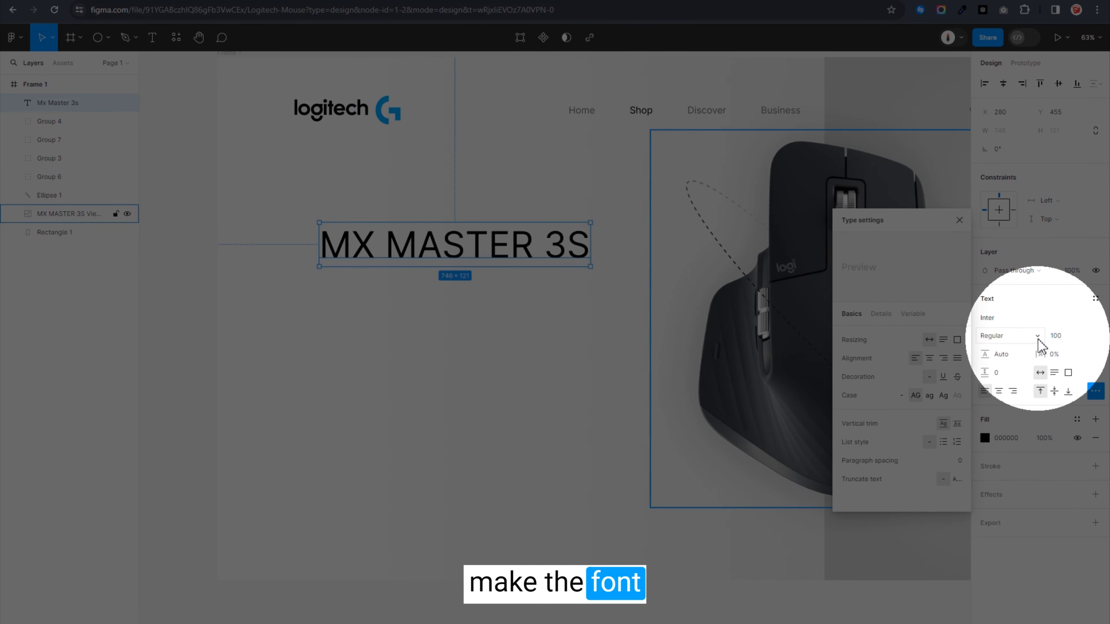
{"action": "left_click", "coordinate": [994, 335]}
{"action": "left_click", "coordinate": [1020, 380]}
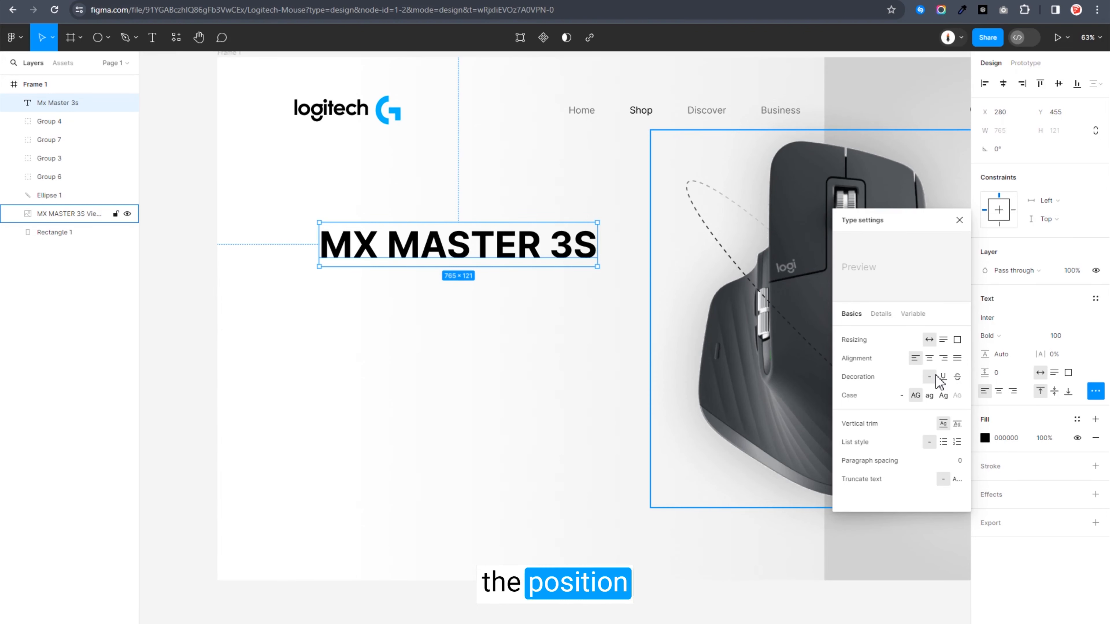
Align the MX MASTER 3S heading with the logo's left edge and add a copy directly above at X 212, Y 399, reading "Master Series".
{"action": "left_click_drag", "start_coordinate": [421, 261], "coordinate": [398, 232]}
{"action": "double_click", "coordinate": [398, 231]}
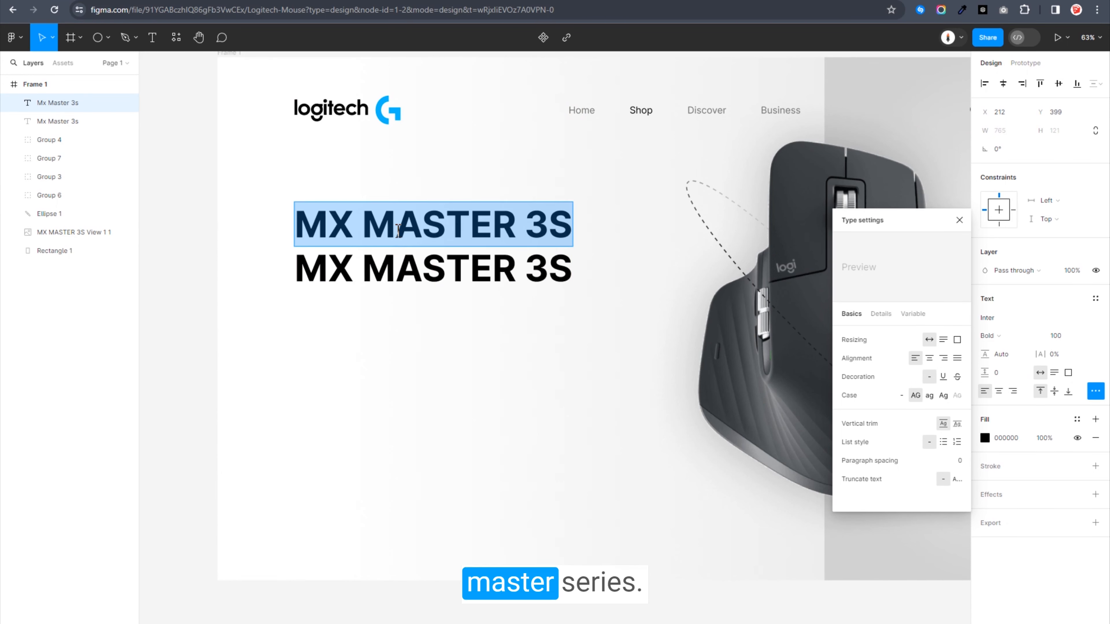
{"action": "type", "text": "Mas"}
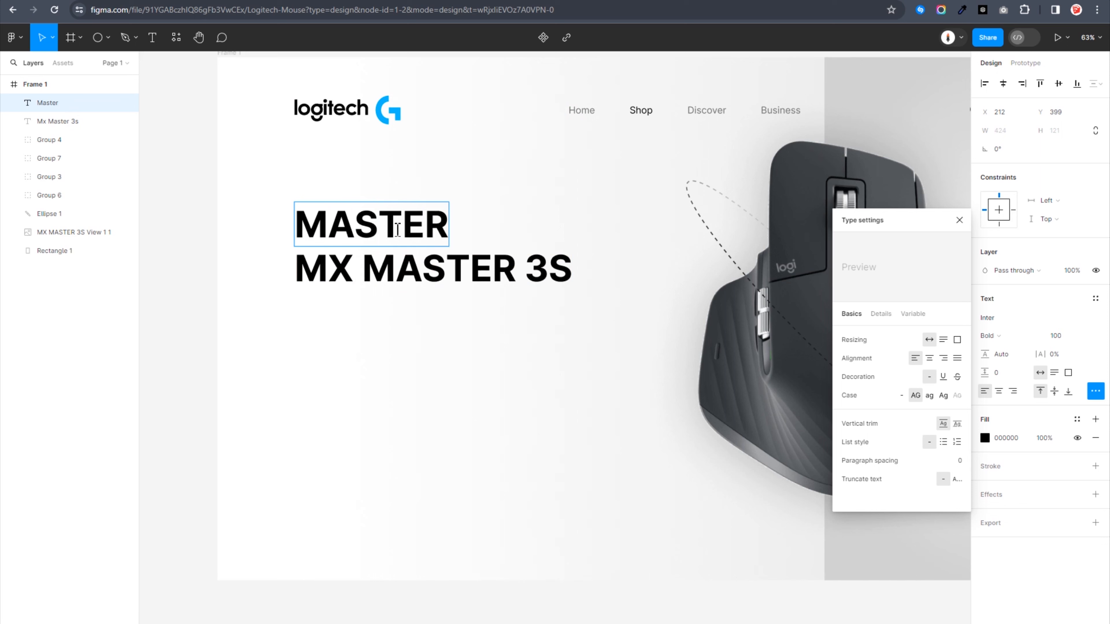
{"action": "type", "text": "ter Ser"}
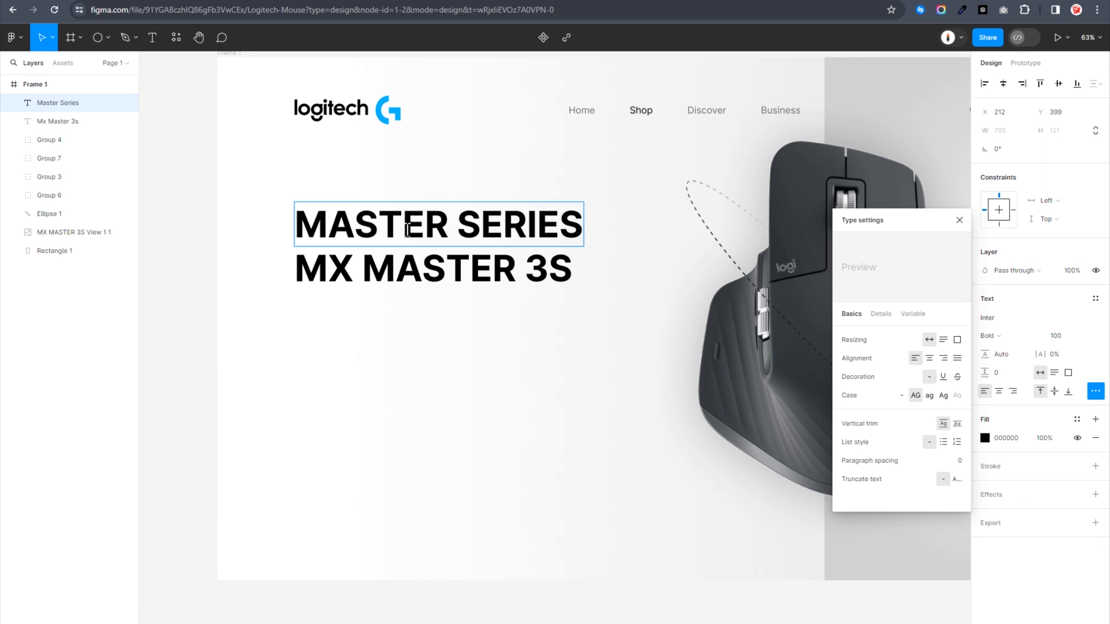
Set the Master Series text to Regular, size 30 and 17% letter spacing, and move it down just above the MX MASTER 3S heading.
{"action": "key", "text": "Escape"}
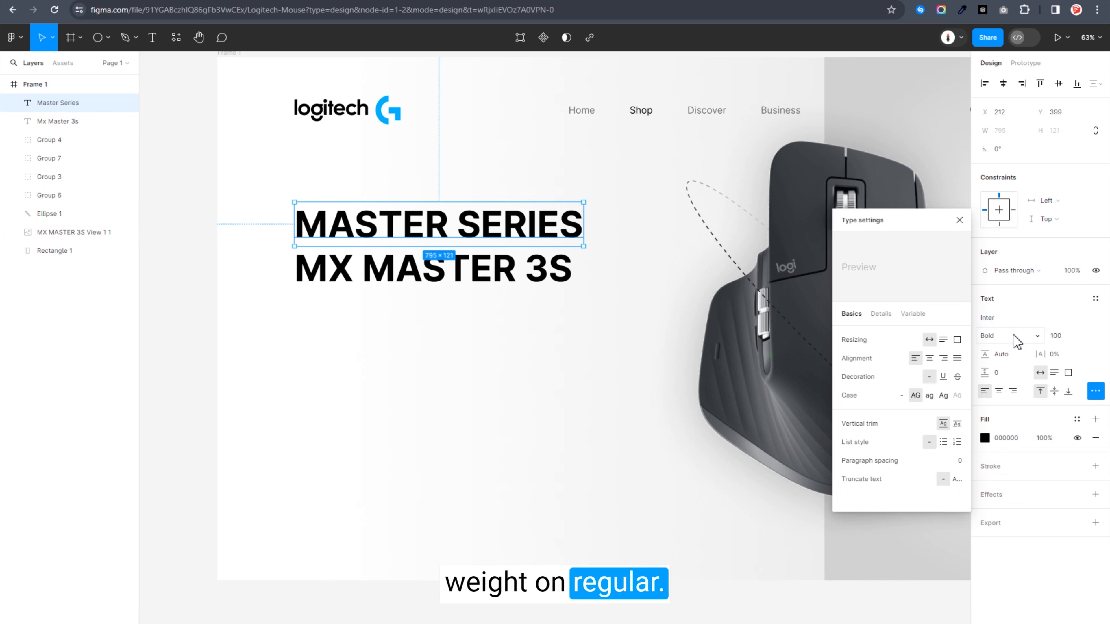
{"action": "left_click", "coordinate": [1016, 341]}
{"action": "left_click", "coordinate": [1028, 323]}
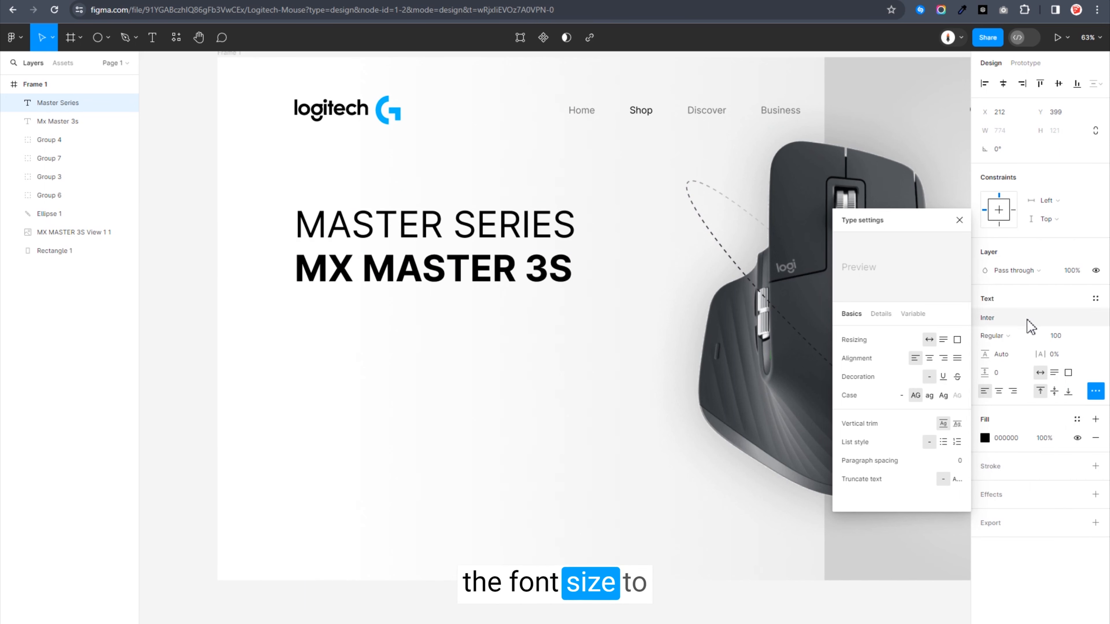
{"action": "left_click", "coordinate": [1059, 336]}
{"action": "type", "text": "30"}
{"action": "key", "text": "Return"}
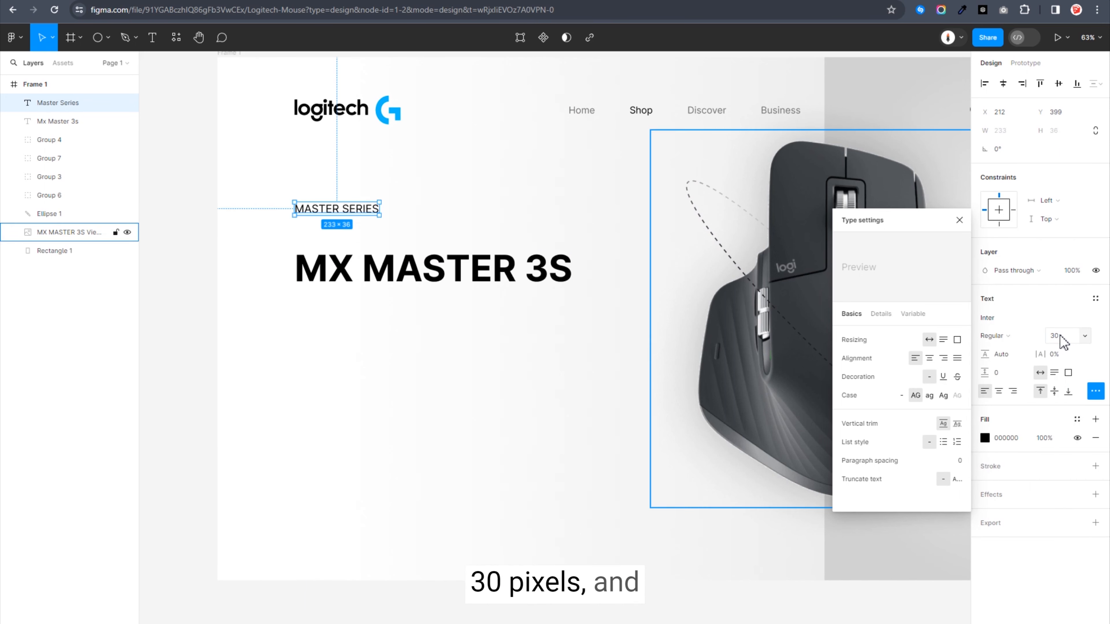
{"action": "left_click", "coordinate": [1056, 354]}
{"action": "type", "text": "17"}
{"action": "key", "text": "Return"}
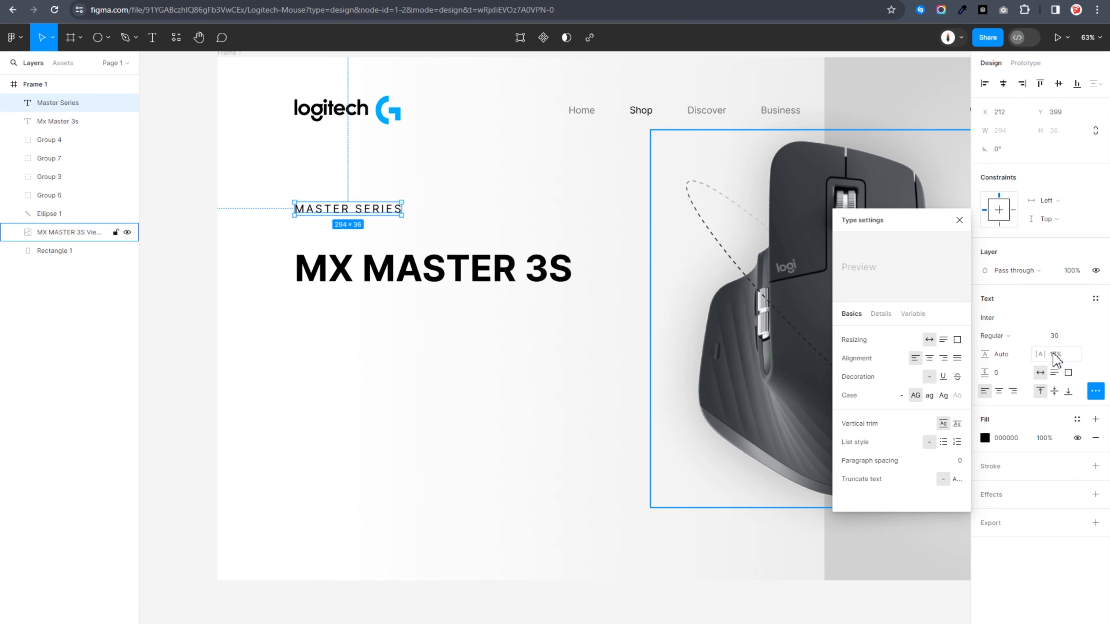
{"action": "left_click_drag", "start_coordinate": [332, 209], "coordinate": [331, 235]}
{"action": "left_click", "coordinate": [348, 326]}
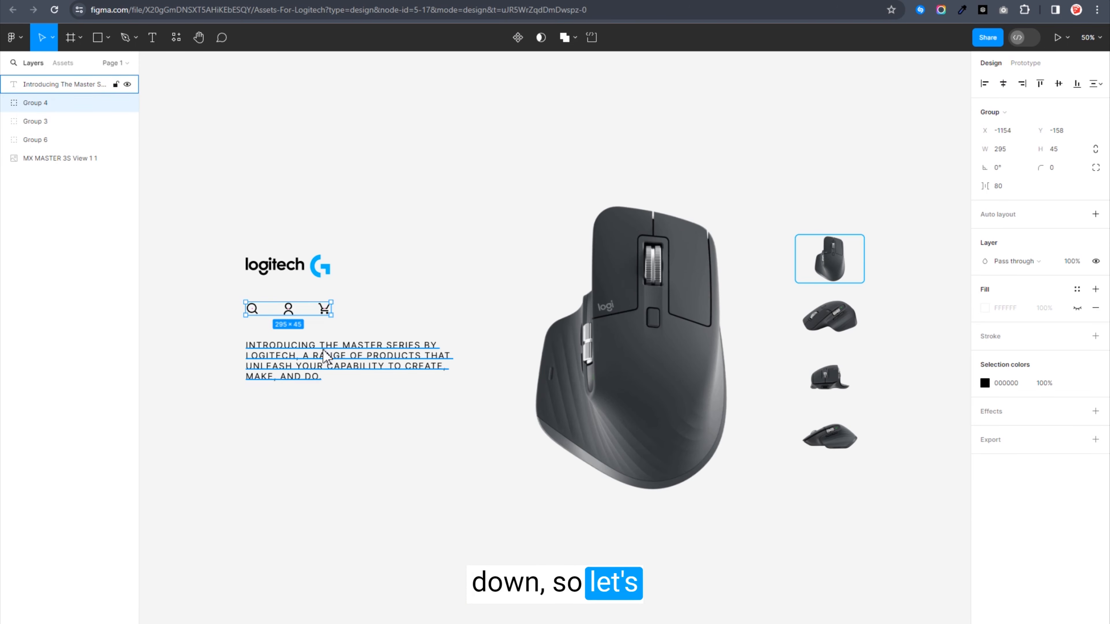
Copy the "Introducing The Master Series" paragraph from the assets file into the Logitech Mouse design, placing it below the heading at X 212, Y 676.
{"action": "left_click", "coordinate": [325, 356]}
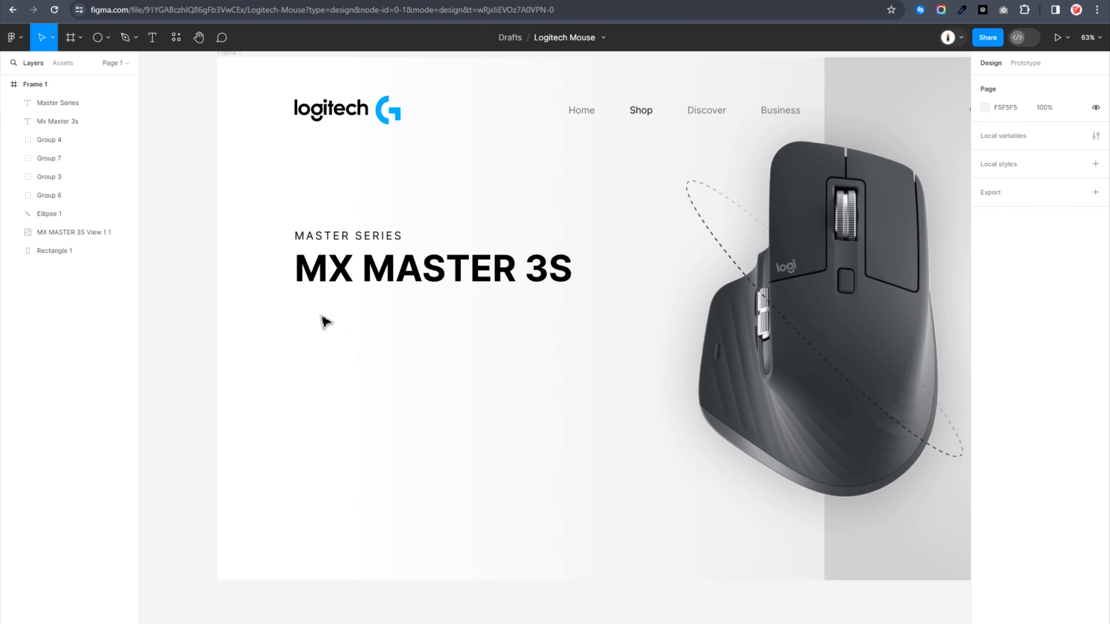
{"action": "key", "text": "ctrl+v"}
{"action": "left_click_drag", "start_coordinate": [480, 362], "coordinate": [357, 331]}
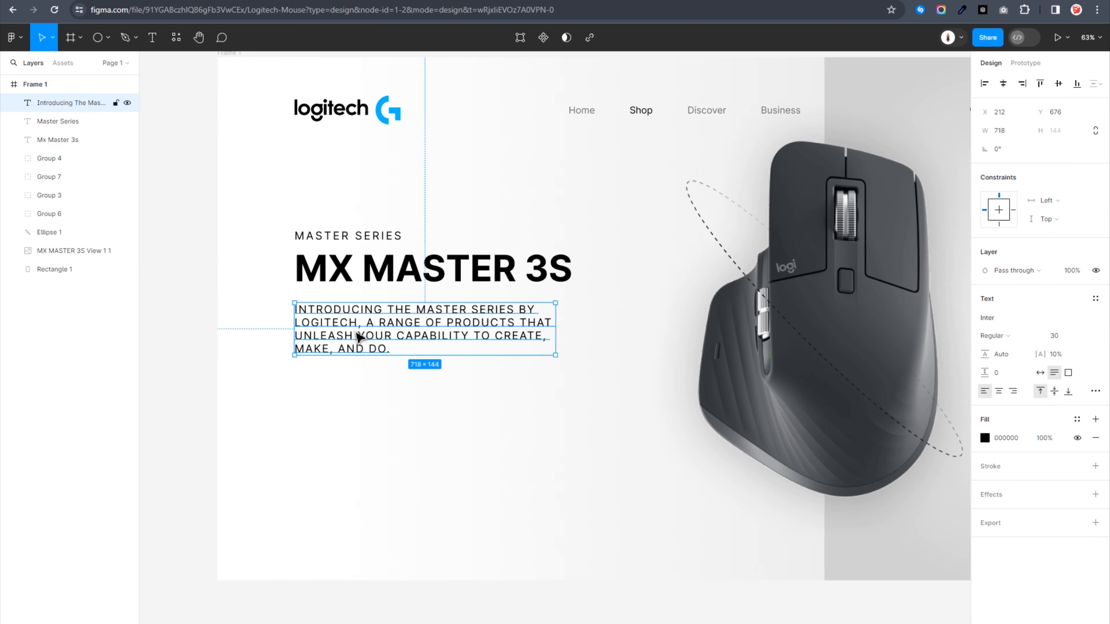
{"action": "left_click", "coordinate": [345, 372]}
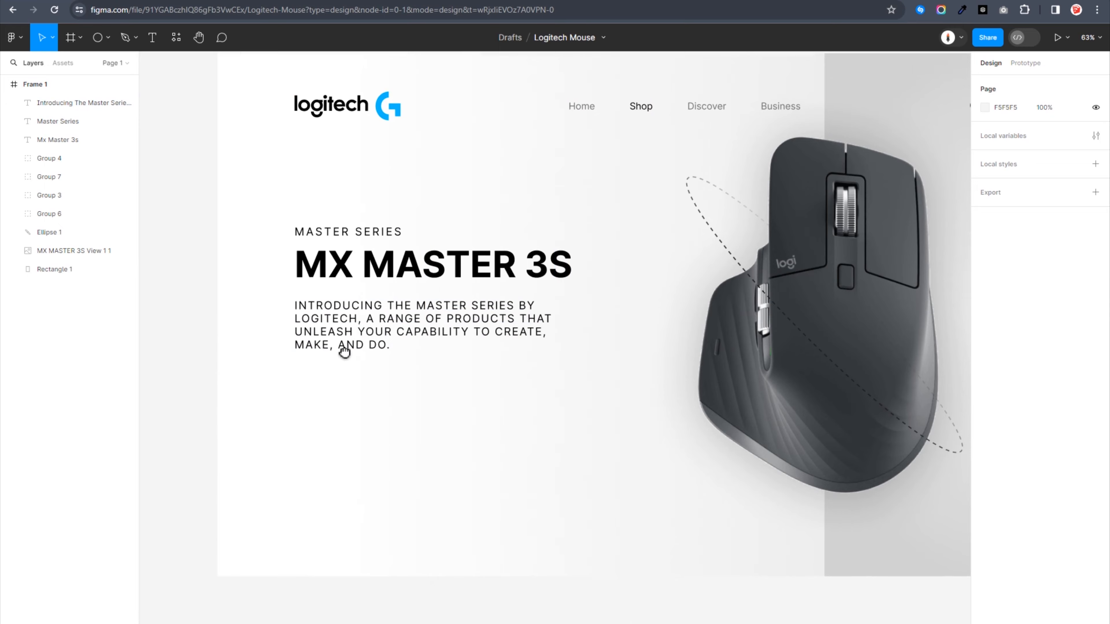
Draw a star about 37 × 37 below the introductory paragraph, near its left edge.
{"action": "scroll", "coordinate": [345, 349], "scroll_direction": "down", "scroll_amount": 2}
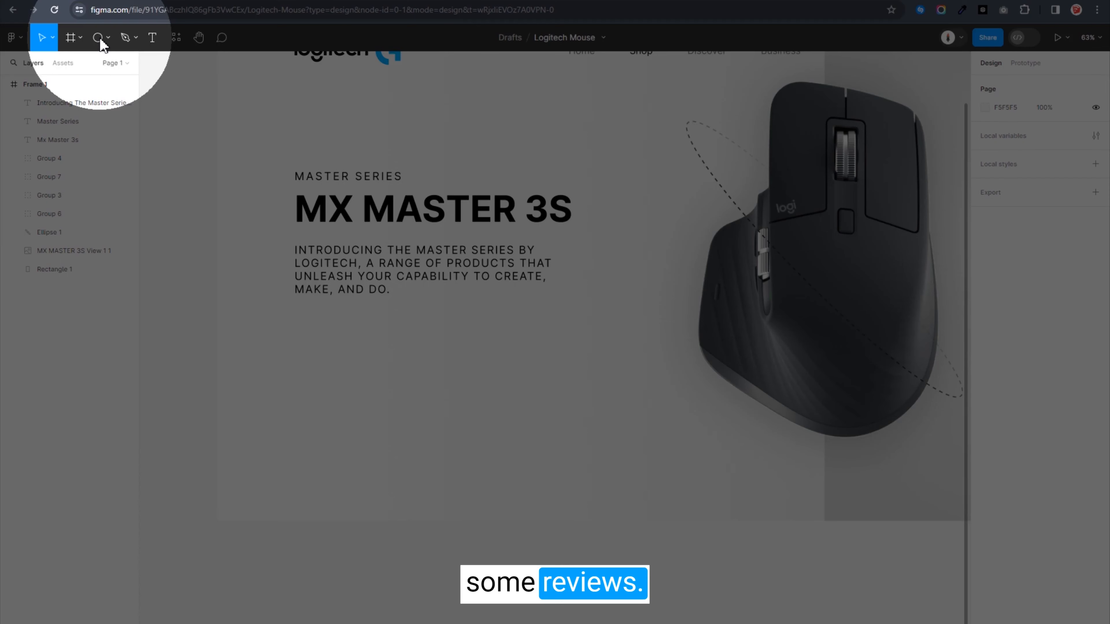
{"action": "left_click", "coordinate": [98, 37]}
{"action": "left_click", "coordinate": [108, 38]}
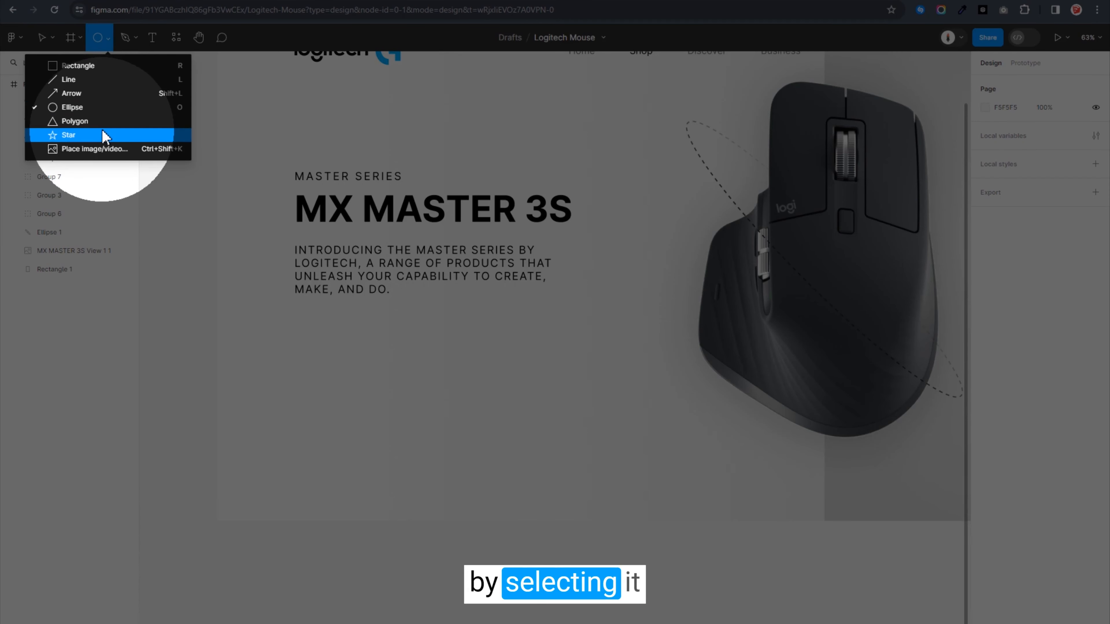
{"action": "left_click", "coordinate": [68, 134]}
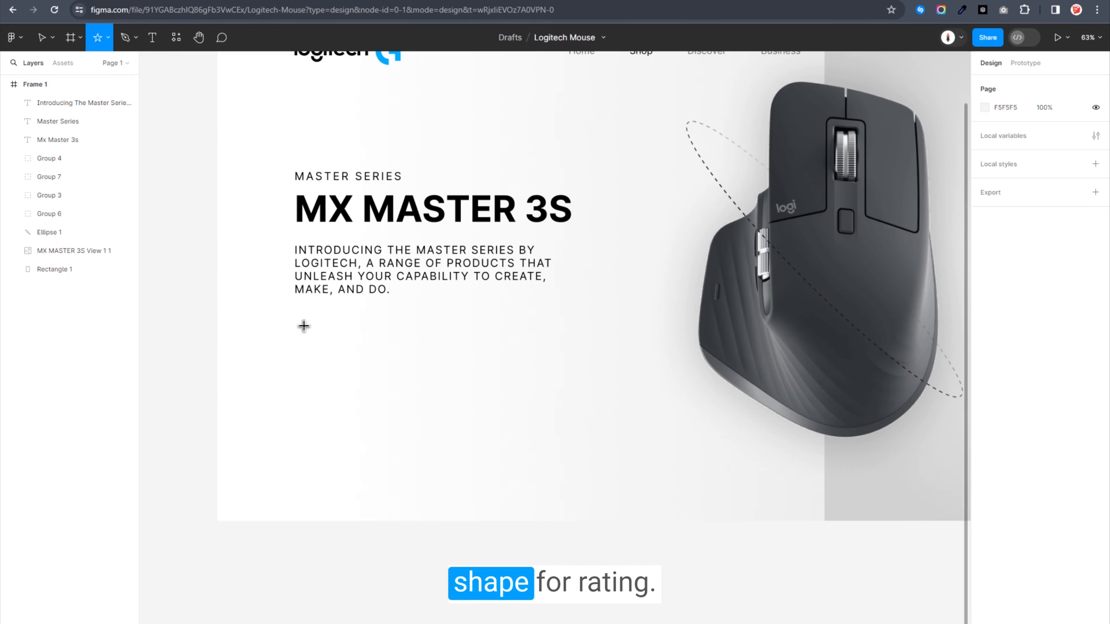
{"action": "left_click_drag", "start_coordinate": [303, 323], "coordinate": [315, 340]}
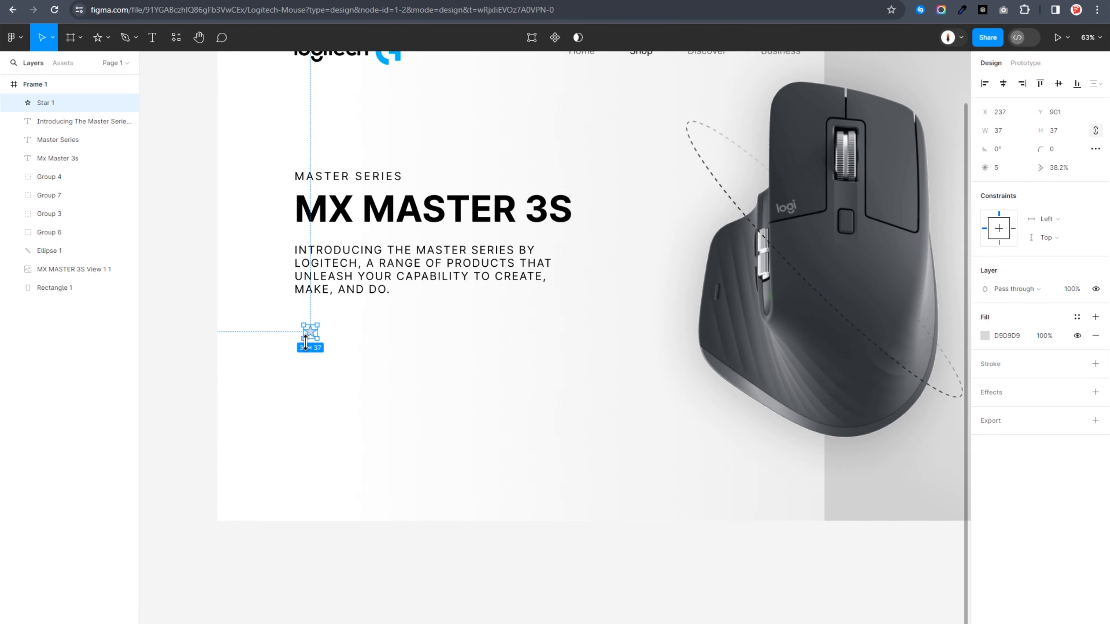
Align the star with the paragraph's left edge at X 212, Y 917 and duplicate it into a row of five stars spaced 15 apart.
{"action": "scroll", "coordinate": [305, 343], "scroll_direction": "up", "scroll_amount": 10}
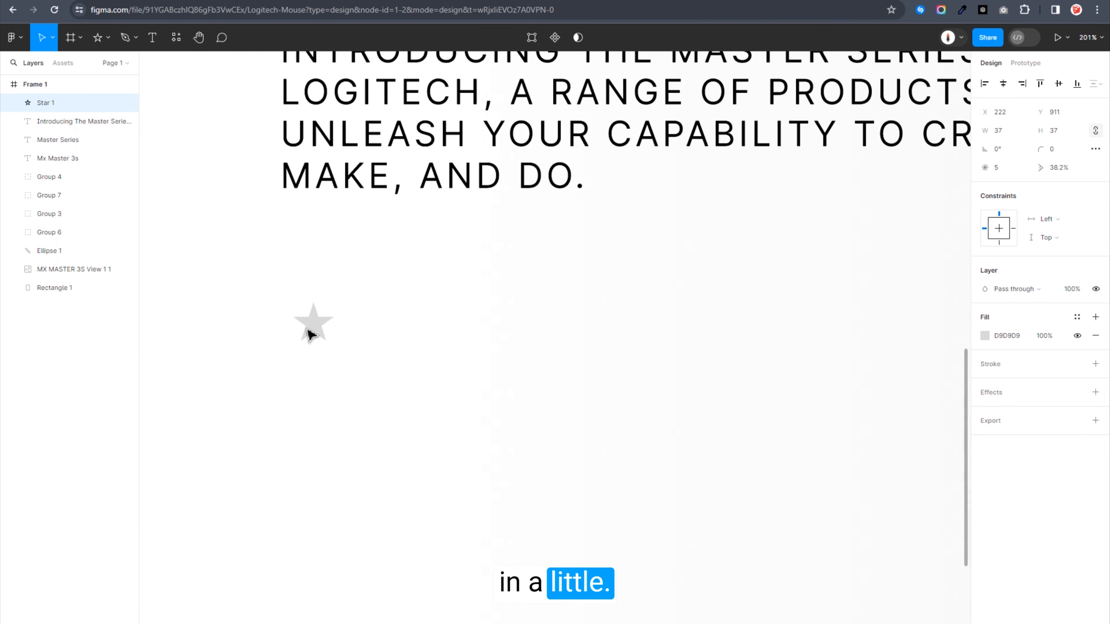
{"action": "left_click_drag", "start_coordinate": [309, 335], "coordinate": [364, 335]}
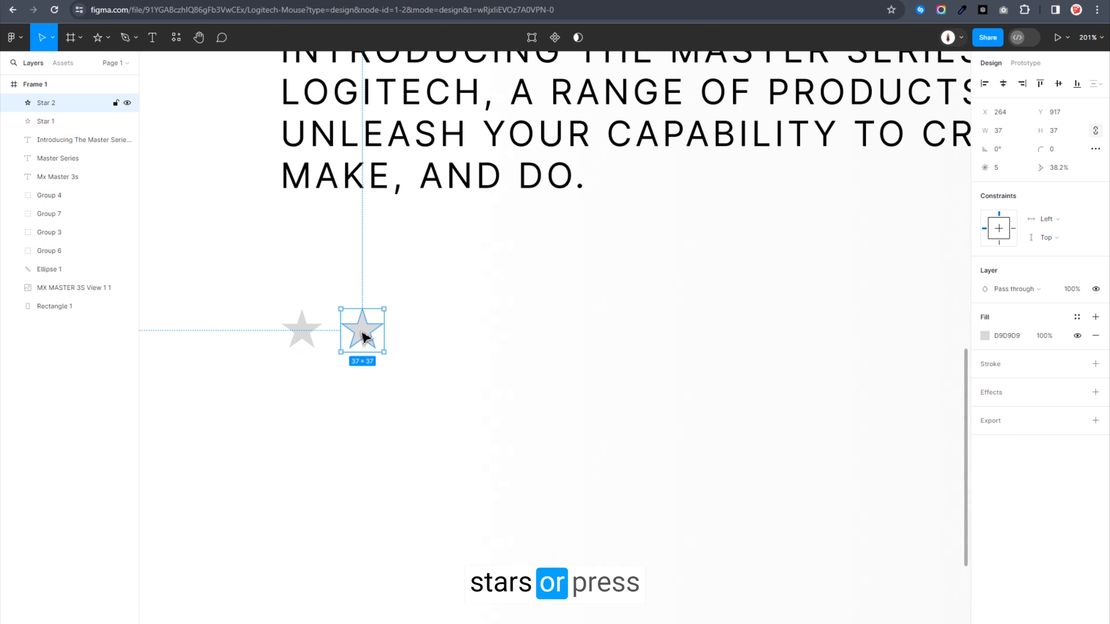
{"action": "key", "text": "ctrl+d"}
{"action": "key", "text": "ctrl+d"}
{"action": "key", "text": "ctrl+d"}
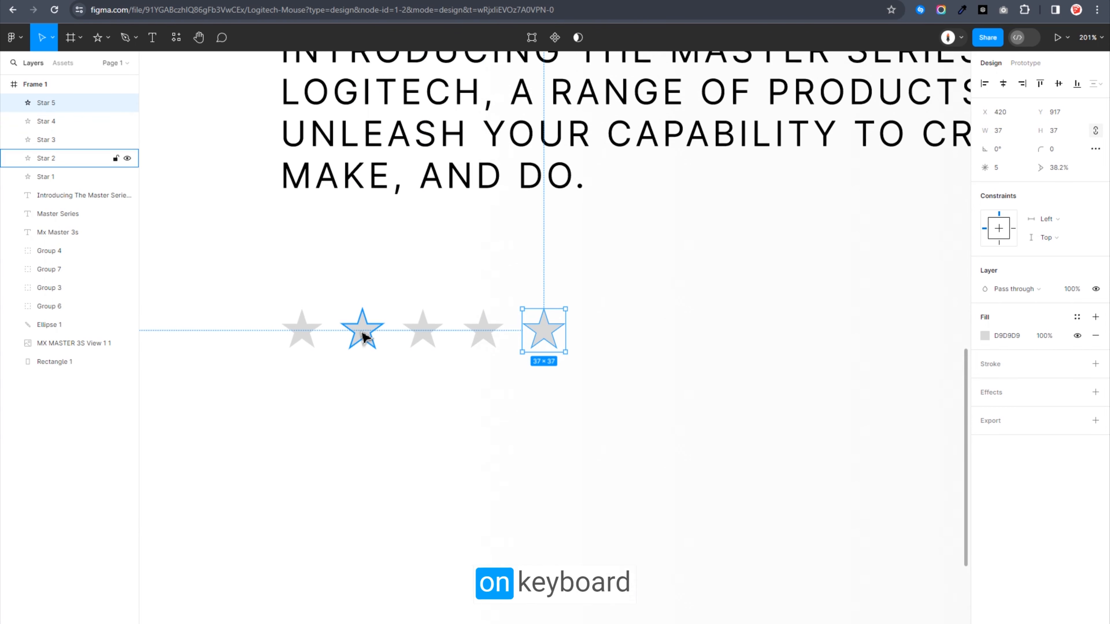
Fill the first four stars of the row with yellow F4BF01.
{"action": "left_click", "coordinate": [479, 335]}
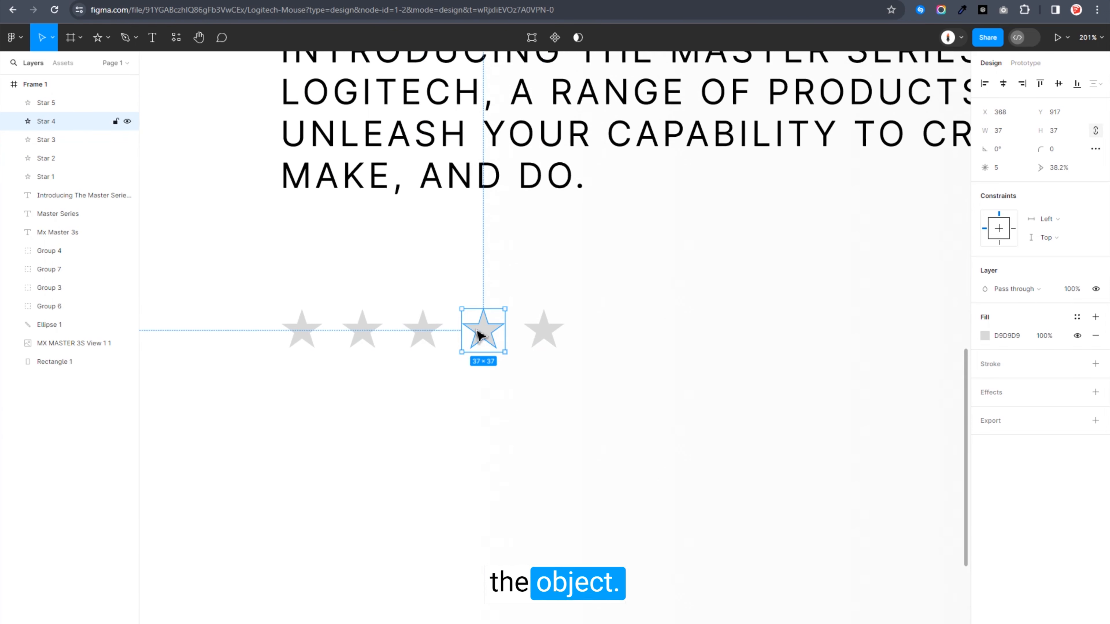
{"action": "left_click", "coordinate": [437, 334], "text": "shift"}
{"action": "left_click", "coordinate": [360, 331], "text": "shift"}
{"action": "left_click", "coordinate": [308, 333], "text": "shift"}
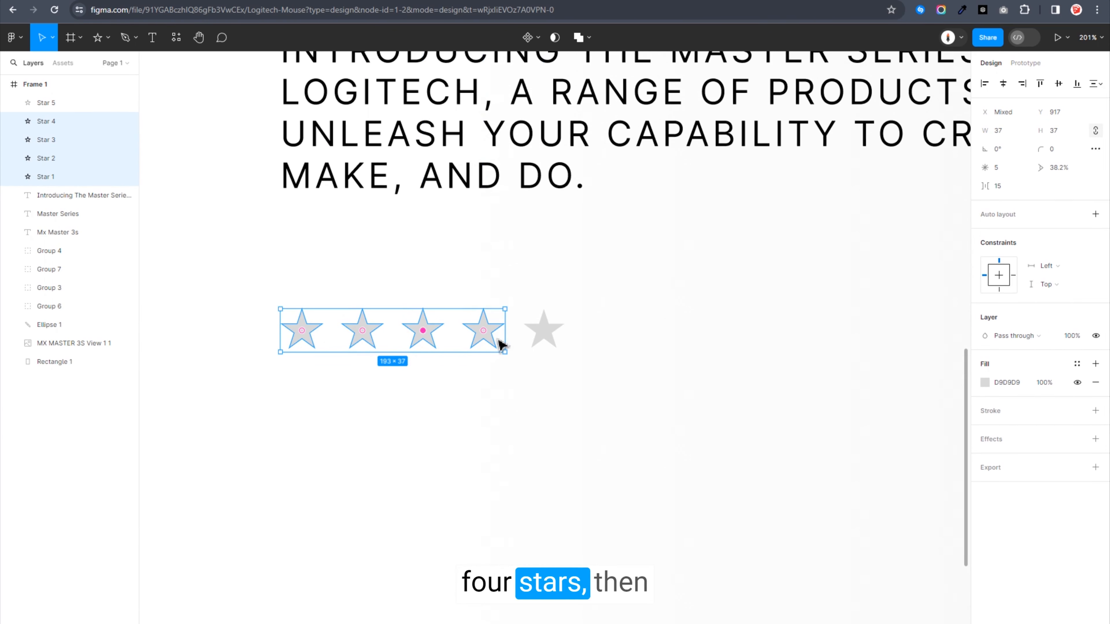
{"action": "left_click", "coordinate": [985, 382]}
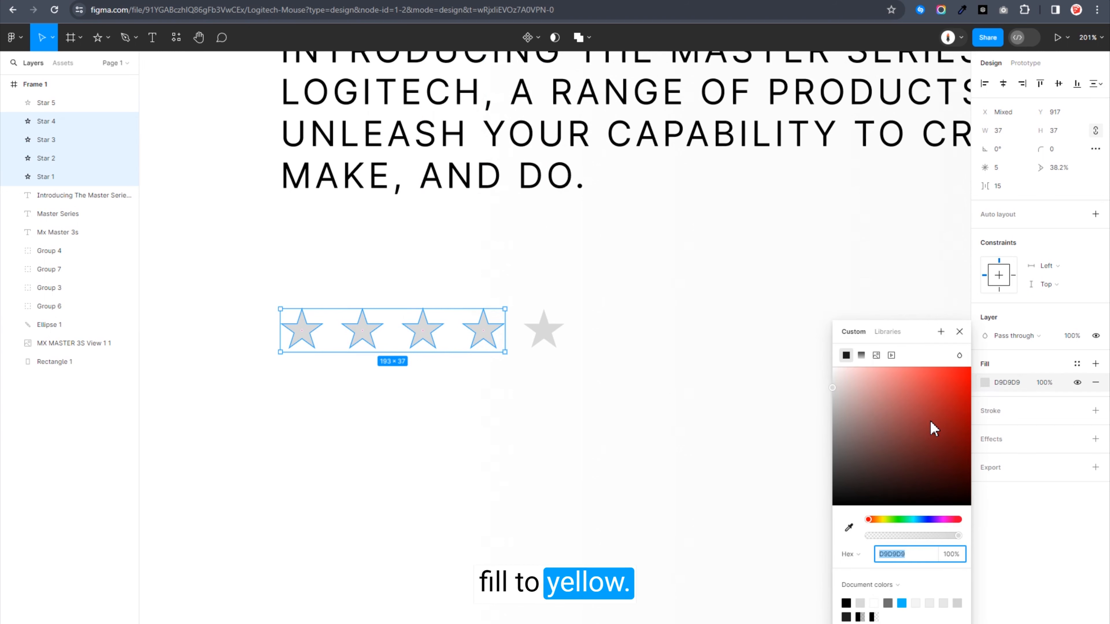
{"action": "left_click_drag", "start_coordinate": [871, 522], "coordinate": [879, 522]}
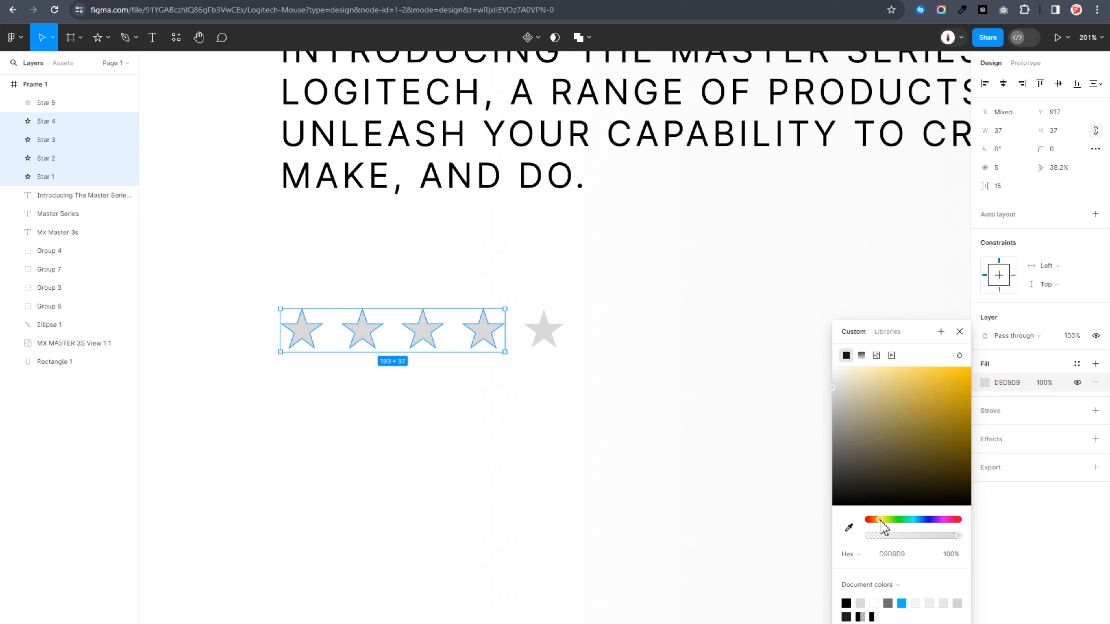
{"action": "mouse_move", "coordinate": [963, 394]}
{"action": "left_mouse_down"}
{"action": "mouse_move", "coordinate": [953, 368]}
{"action": "mouse_move", "coordinate": [970, 378]}
{"action": "left_mouse_up"}
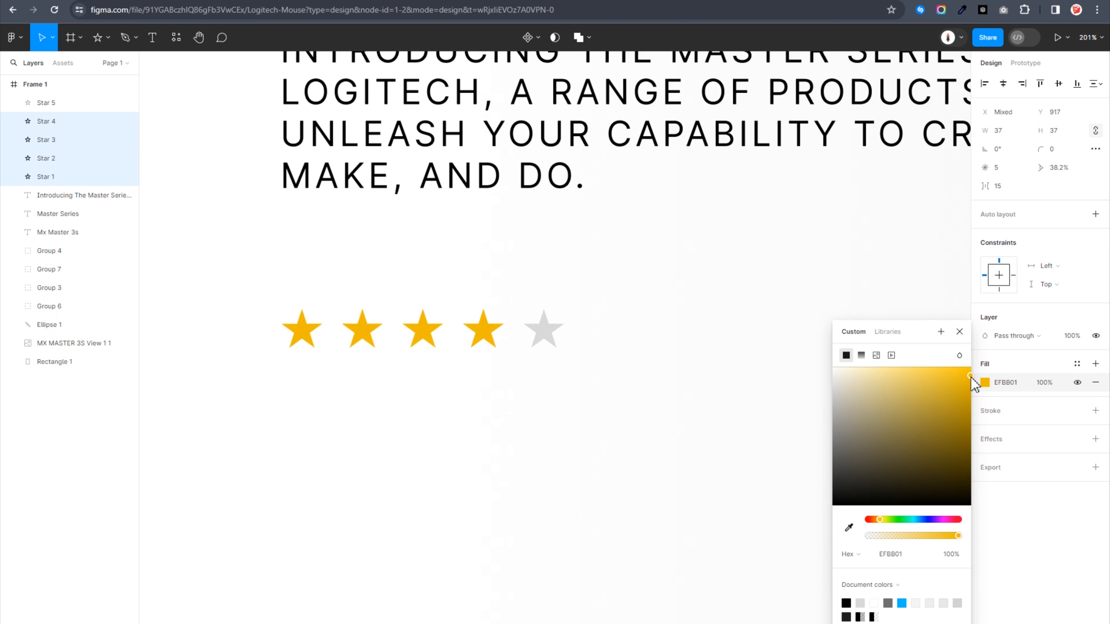
Fill the fifth star with the darker grey 858585.
{"action": "left_click", "coordinate": [543, 330]}
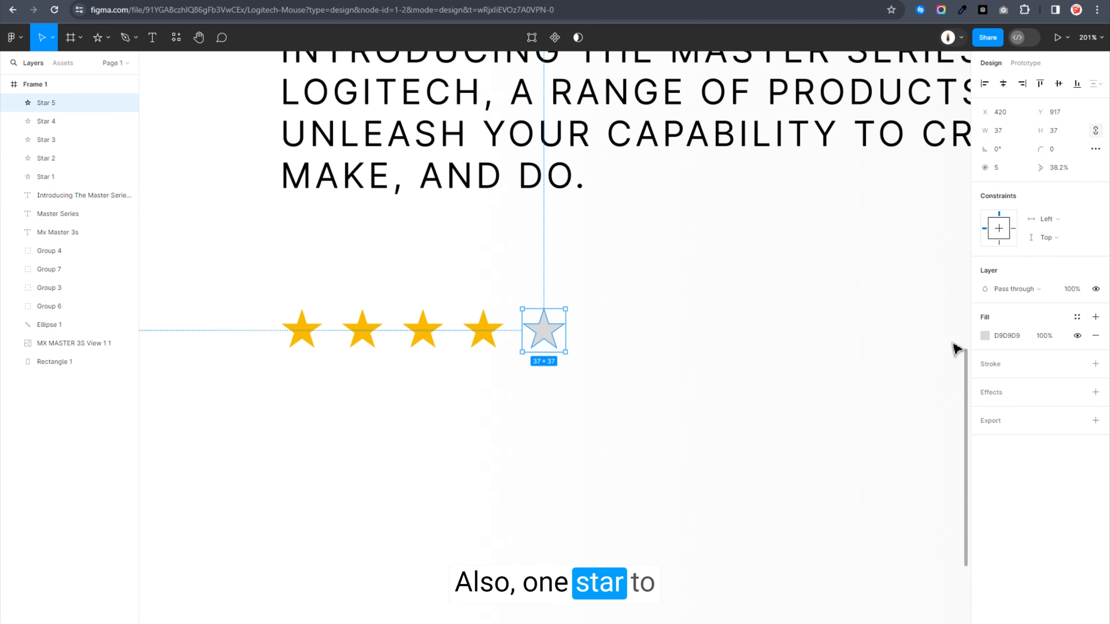
{"action": "left_click", "coordinate": [985, 336]}
{"action": "left_click_drag", "start_coordinate": [833, 388], "coordinate": [824, 455]}
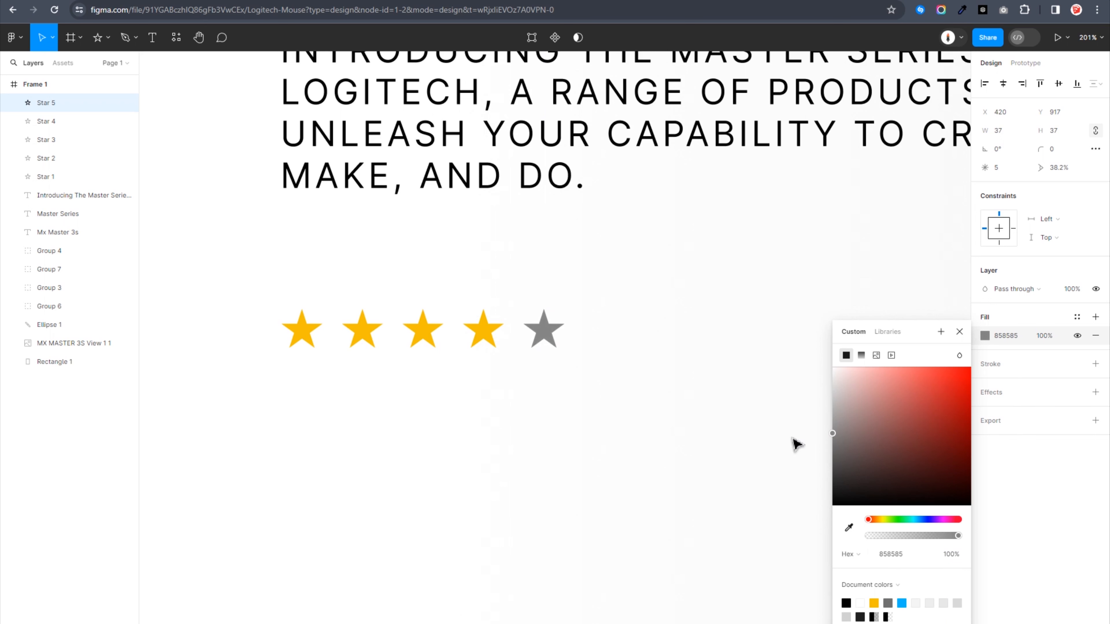
{"action": "left_click", "coordinate": [959, 331]}
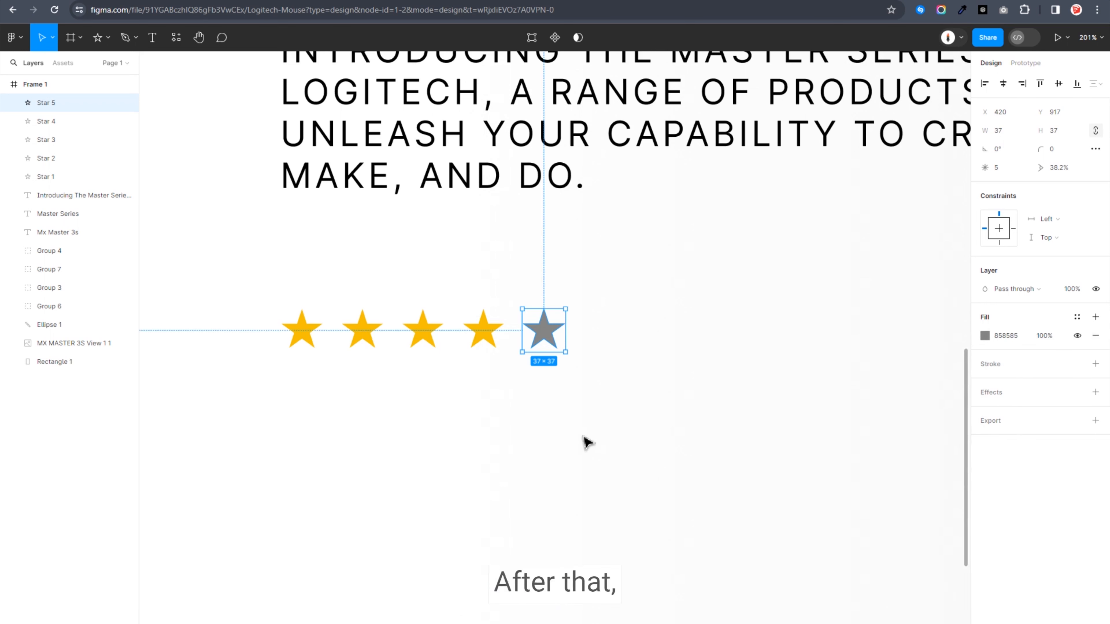
{"action": "left_click", "coordinate": [587, 441]}
Select all five rating stars and group them.
{"action": "left_click", "coordinate": [544, 330]}
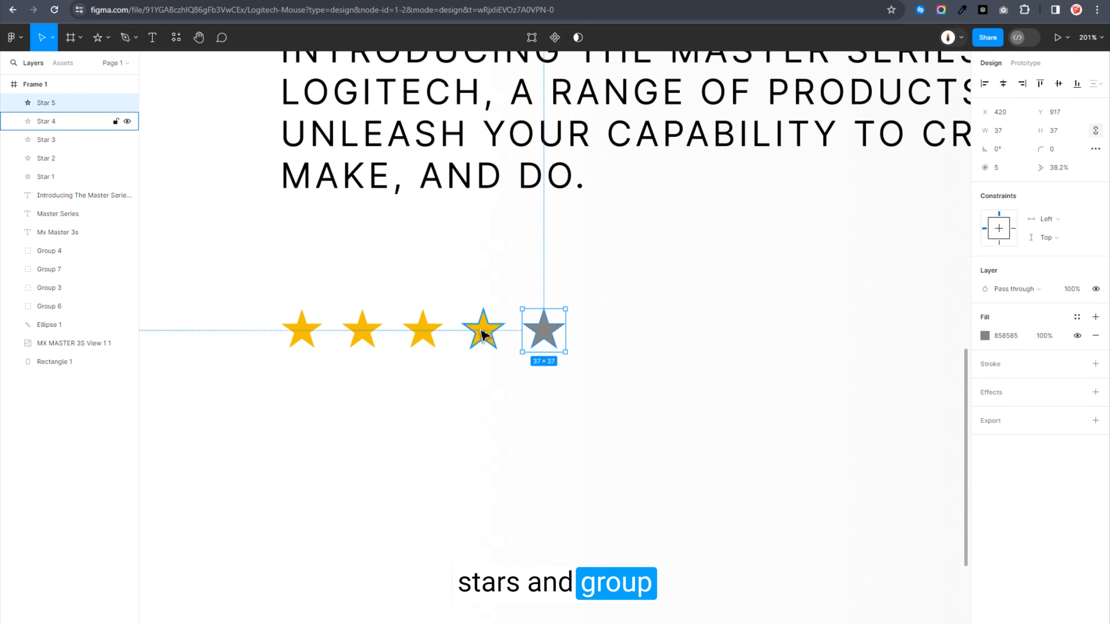
{"action": "left_click", "coordinate": [482, 330], "text": "shift"}
{"action": "left_click", "coordinate": [421, 330], "text": "shift"}
{"action": "left_click", "coordinate": [367, 334], "text": "shift"}
{"action": "left_click", "coordinate": [305, 335], "text": "shift"}
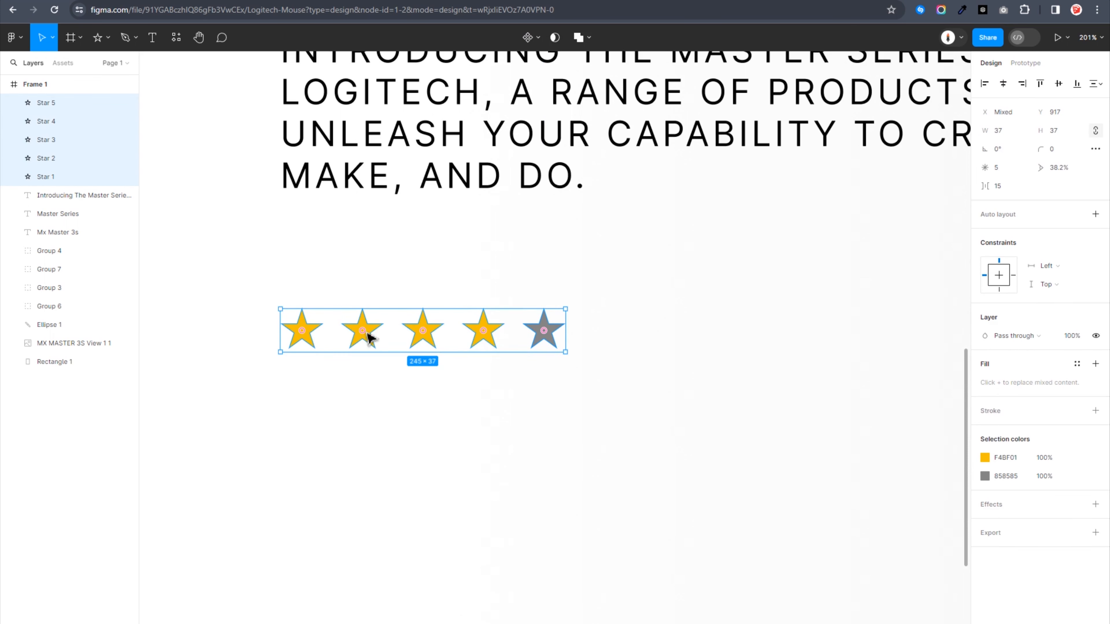
{"action": "right_click", "coordinate": [413, 335]}
{"action": "left_click", "coordinate": [418, 452]}
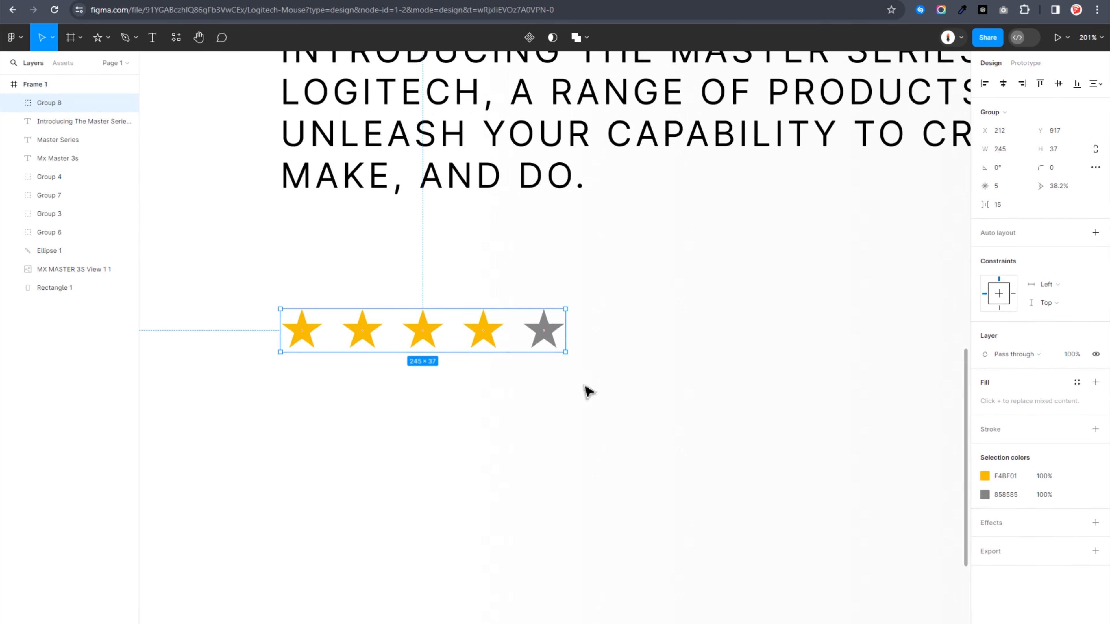
Add the text "50+ Reviews" to the right of the star row, at about X 525, Y 931.
{"action": "left_click", "coordinate": [642, 358]}
{"action": "left_click", "coordinate": [644, 325]}
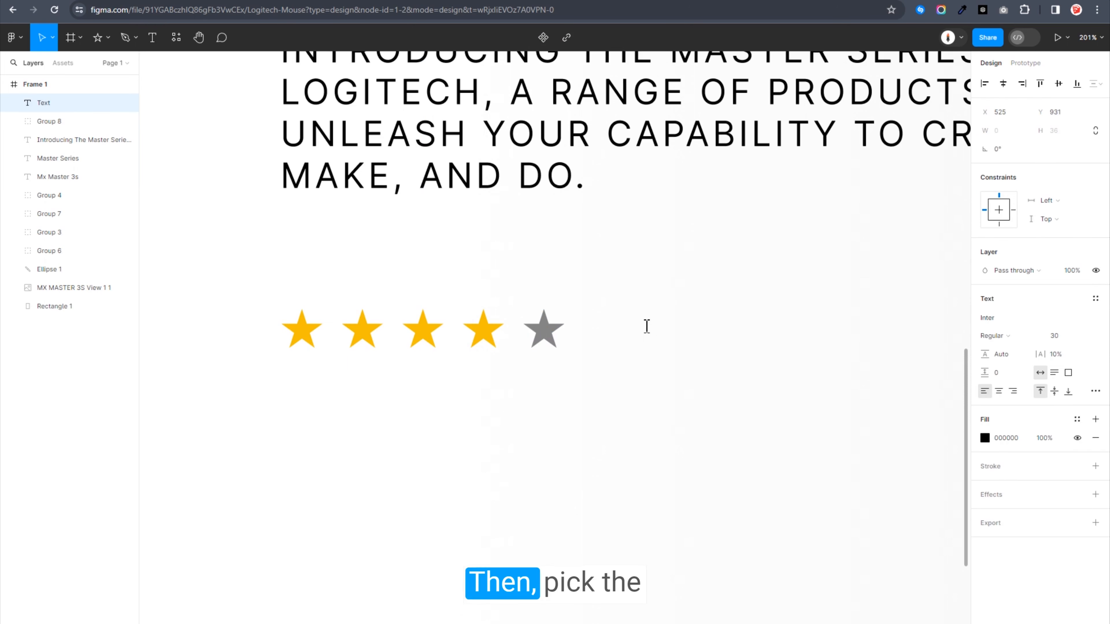
{"action": "type", "text": "50"}
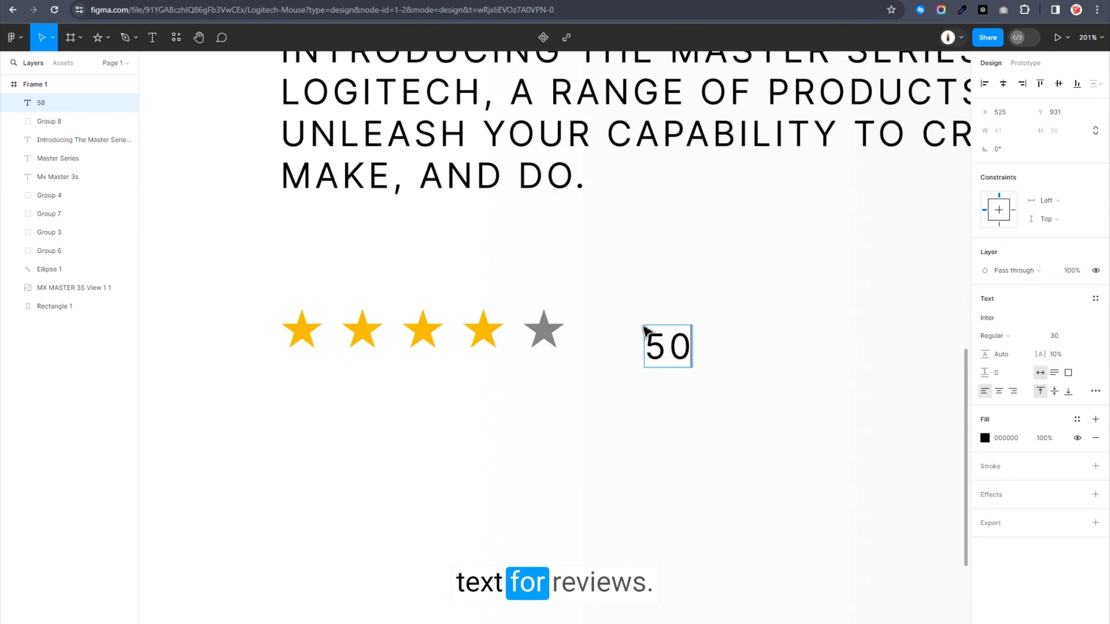
{"action": "type", "text": "+"}
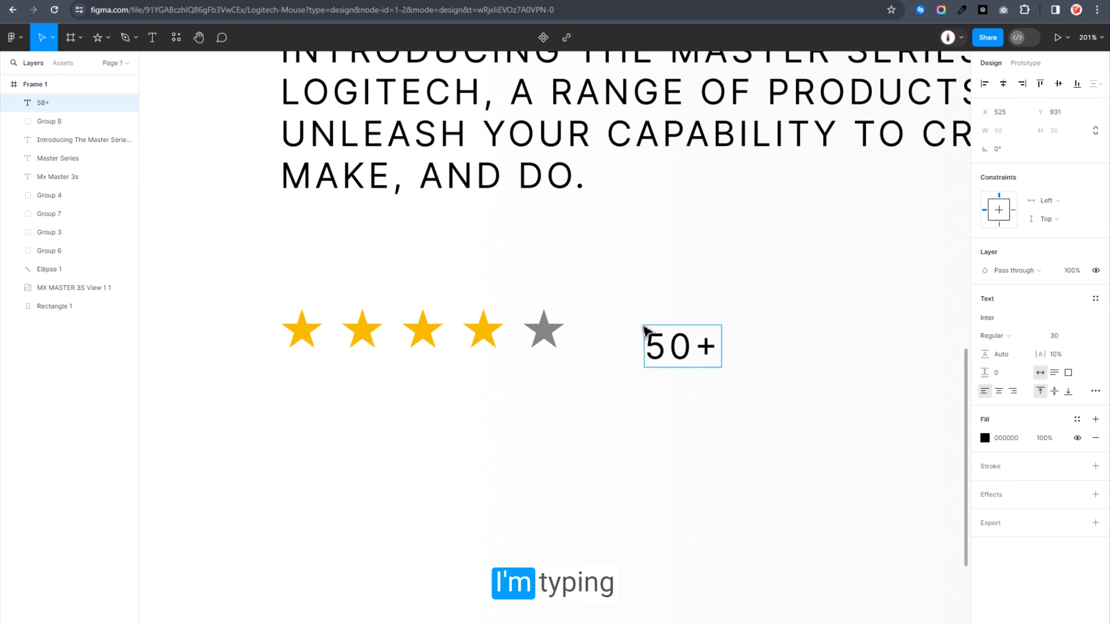
{"action": "type", "text": " Reviews"}
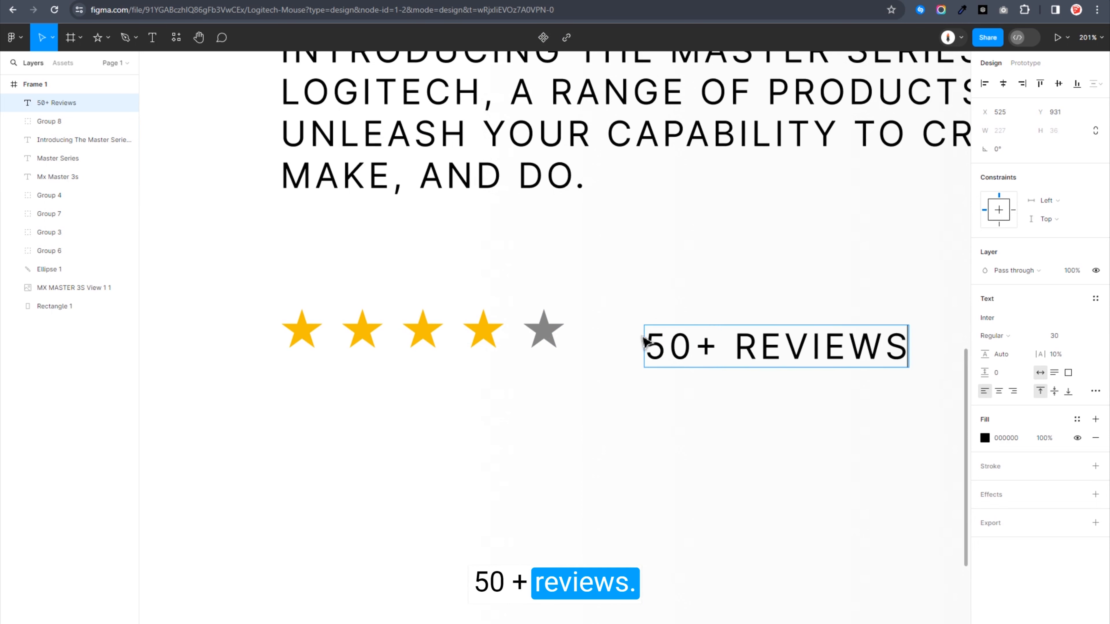
{"action": "key", "text": "Escape"}
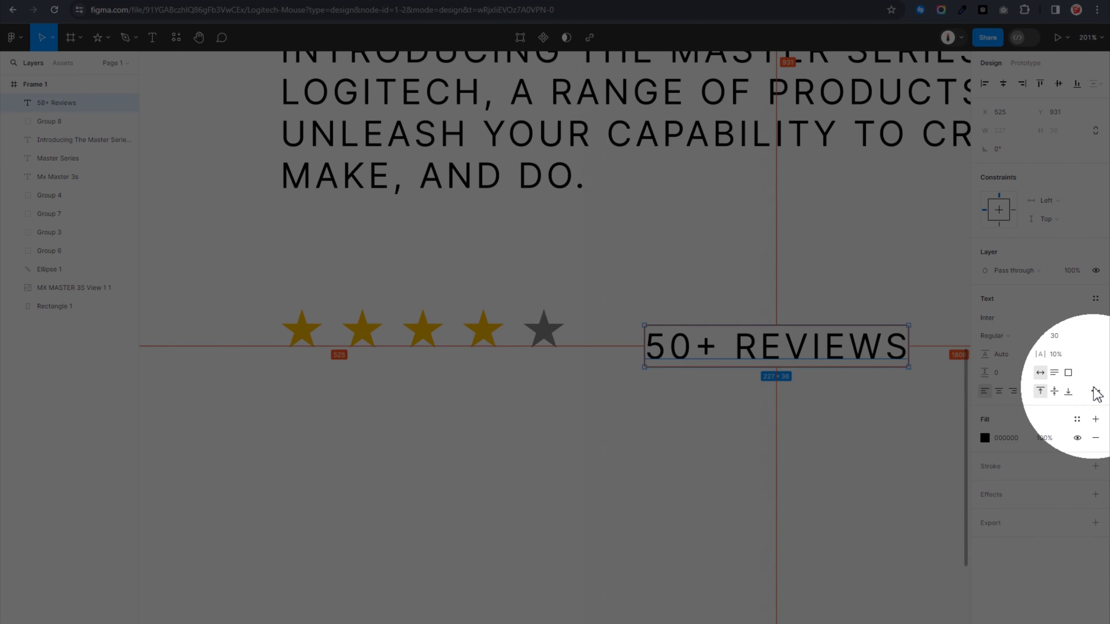
Reset the "50+ Reviews" text's case to as typed and set its font size to 27.
{"action": "left_click", "coordinate": [1095, 391]}
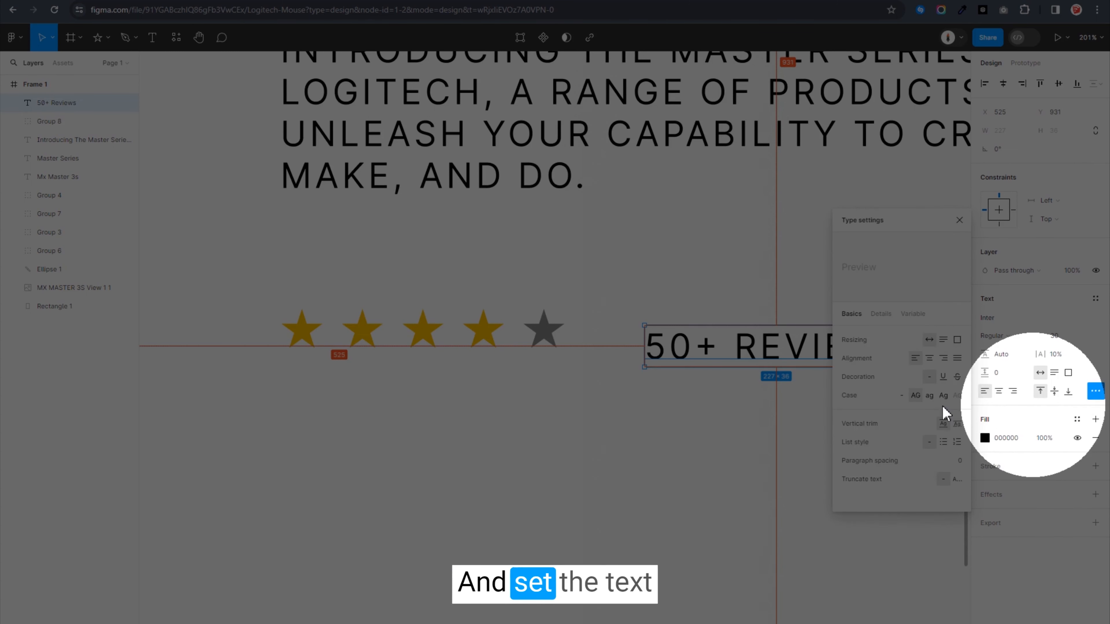
{"action": "left_click", "coordinate": [901, 395]}
{"action": "left_click", "coordinate": [959, 219]}
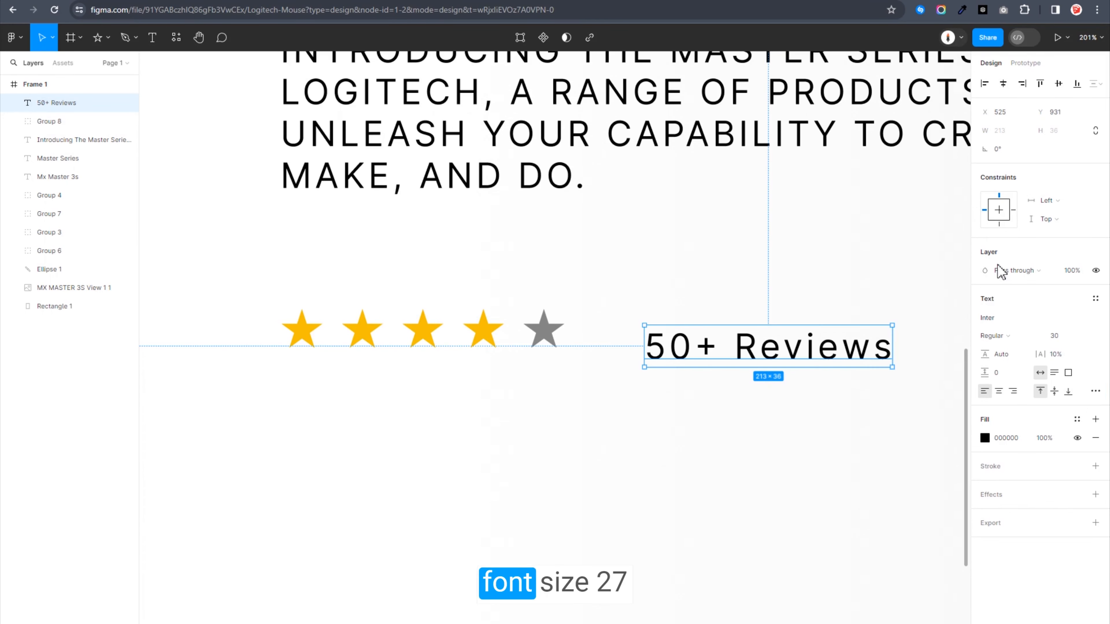
{"action": "left_click", "coordinate": [1058, 338]}
{"action": "type", "text": "27"}
{"action": "key", "text": "Return"}
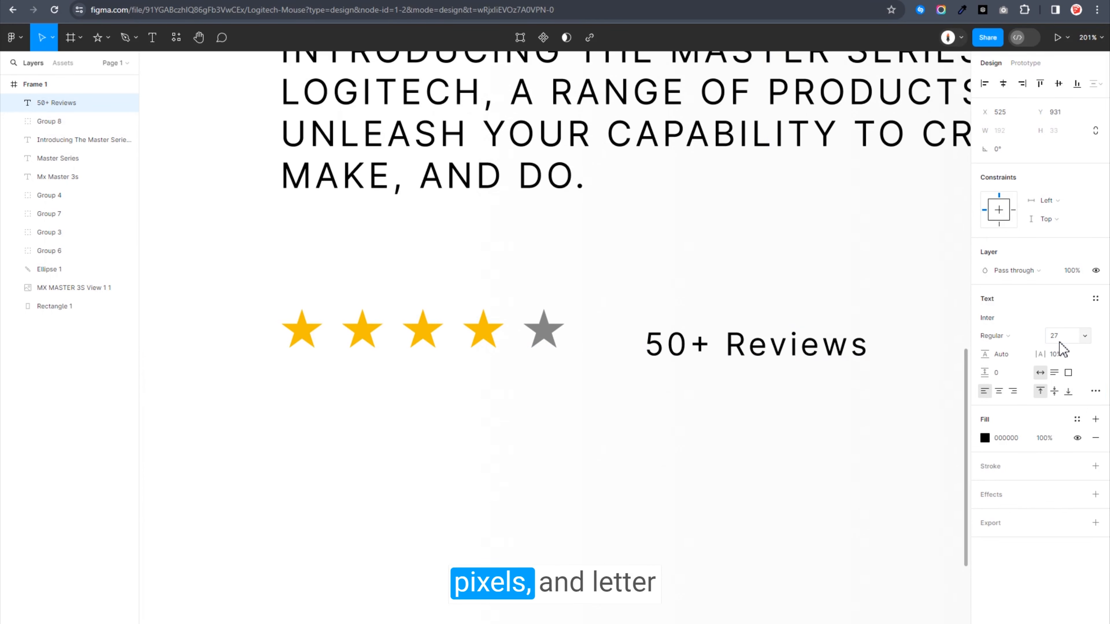
Set the "50+ Reviews" letter spacing to 17% and move the text level with the stars, to about X 518, Y 919.
{"action": "type", "text": "1"}
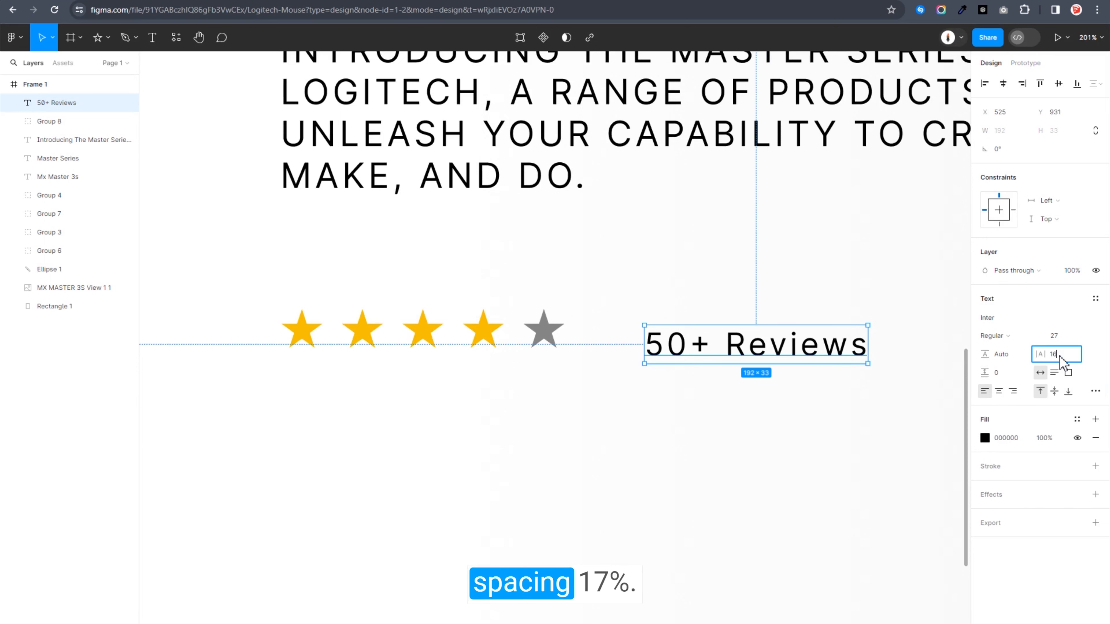
{"action": "type", "text": "7"}
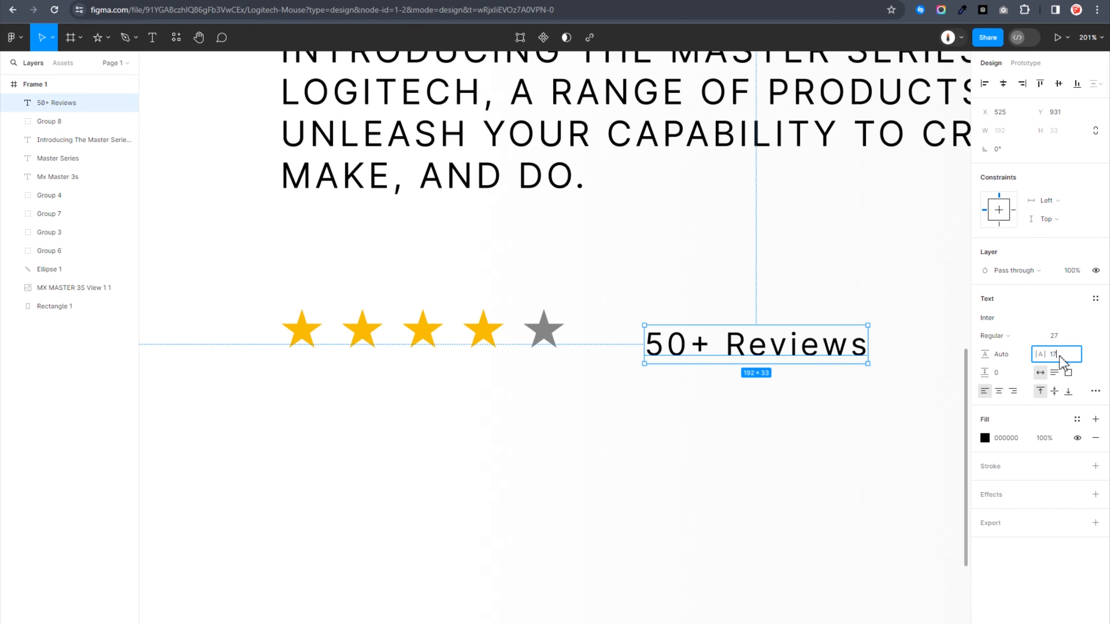
{"action": "key", "text": "Return"}
{"action": "mouse_move", "coordinate": [764, 355]}
{"action": "left_mouse_down"}
{"action": "mouse_move", "coordinate": [756, 334]}
{"action": "mouse_move", "coordinate": [745, 343]}
{"action": "left_mouse_up"}
Duplicate the reviews text below the star row at about X 212, Y 1044, and change the copy to "$99.99".
{"action": "scroll", "coordinate": [745, 342], "scroll_direction": "down", "scroll_amount": 5}
{"action": "scroll", "coordinate": [744, 338], "scroll_direction": "down", "scroll_amount": 1}
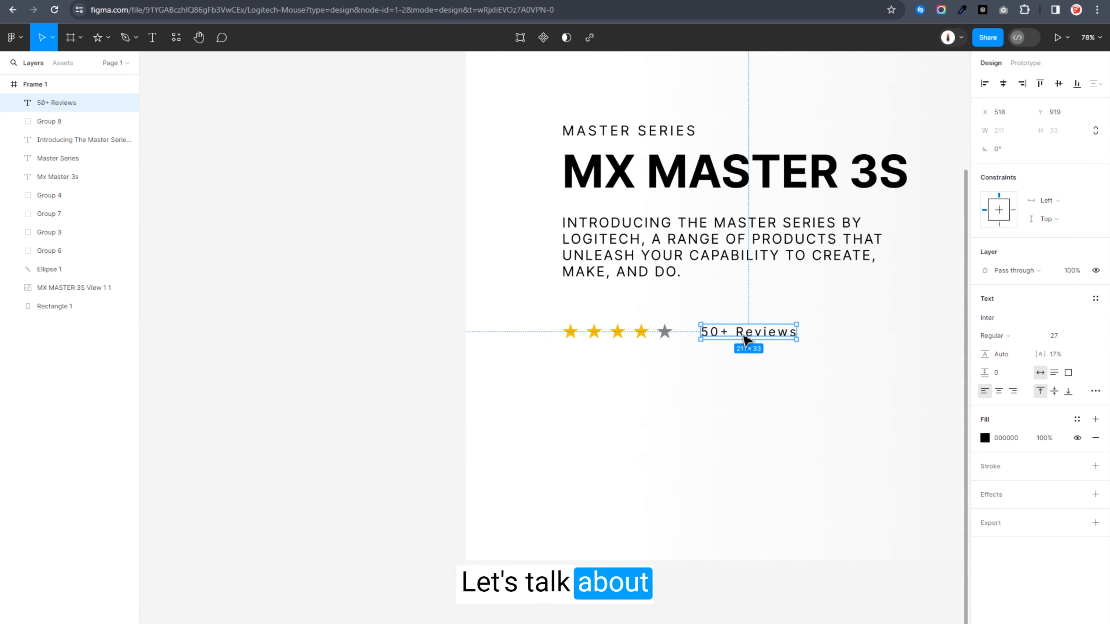
{"action": "scroll", "coordinate": [743, 340], "scroll_direction": "down", "scroll_amount": 2}
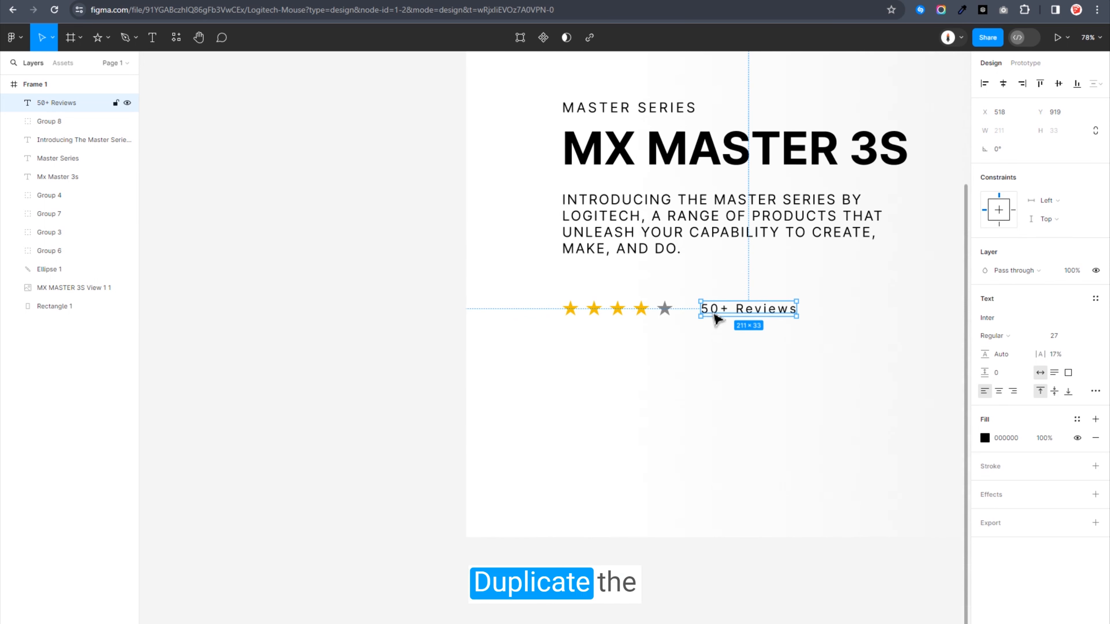
{"action": "left_click_drag", "start_coordinate": [716, 317], "coordinate": [579, 375]}
{"action": "double_click", "coordinate": [577, 370]}
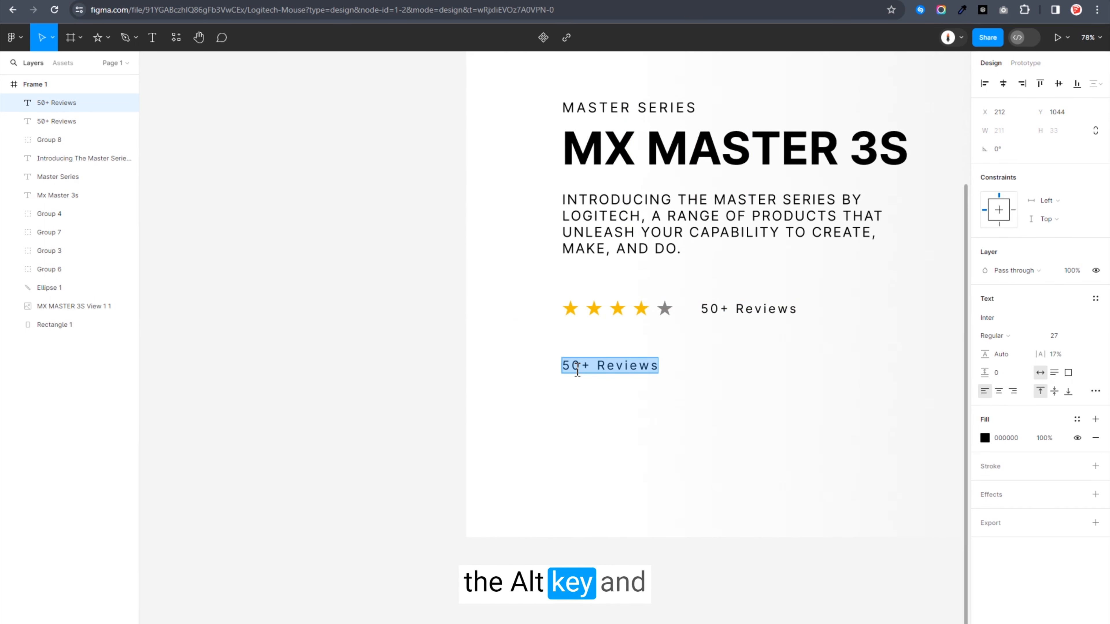
{"action": "type", "text": "$"}
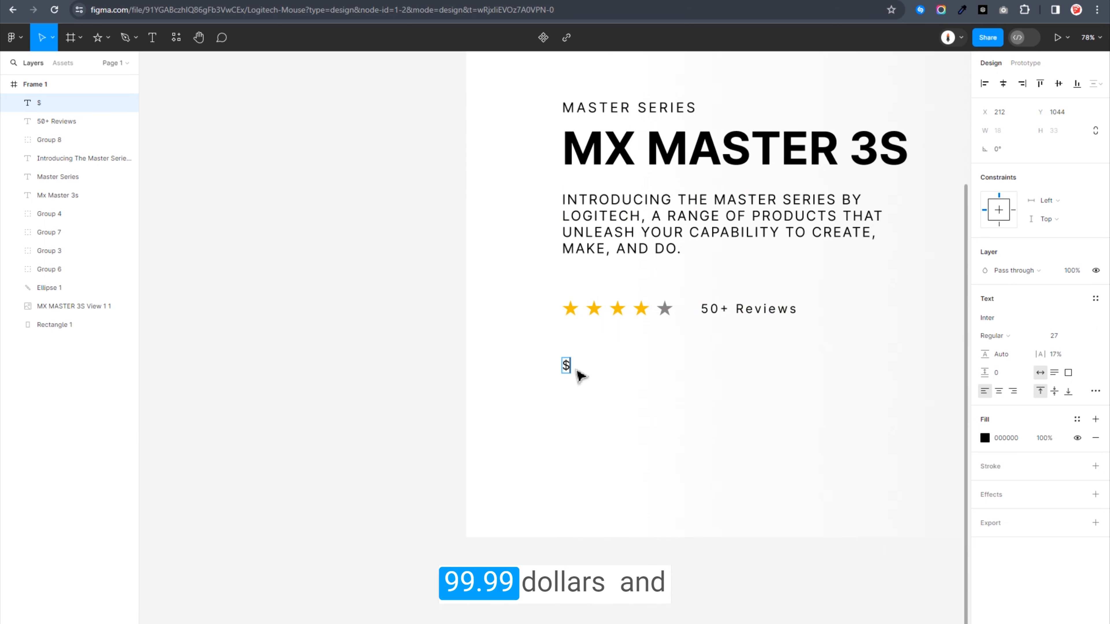
{"action": "type", "text": "99.9"}
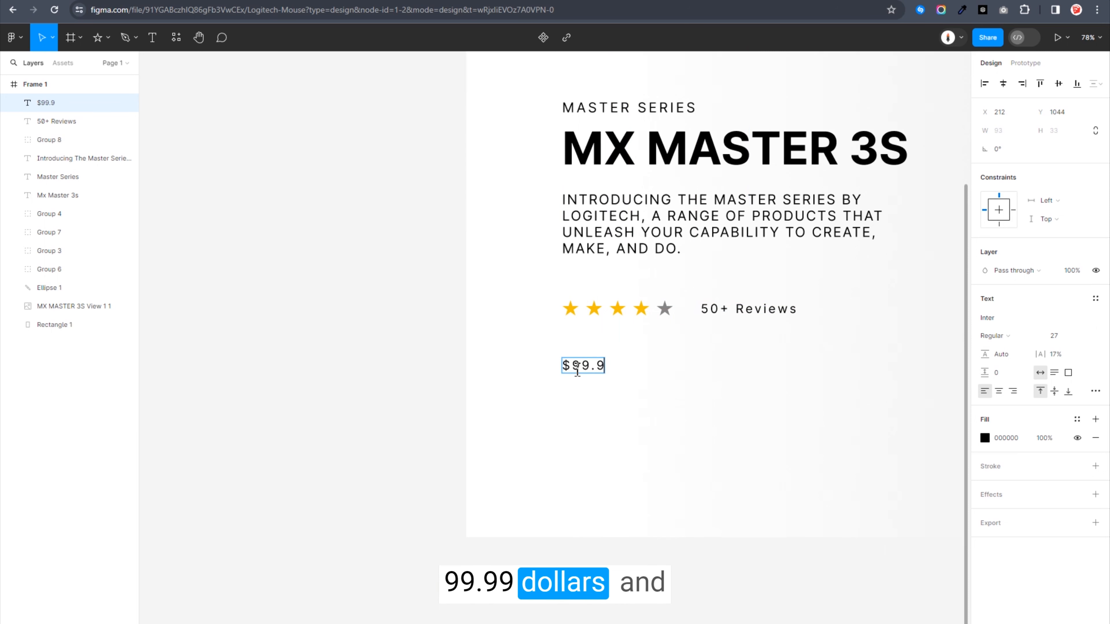
{"action": "type", "text": "9"}
{"action": "key", "text": "Escape"}
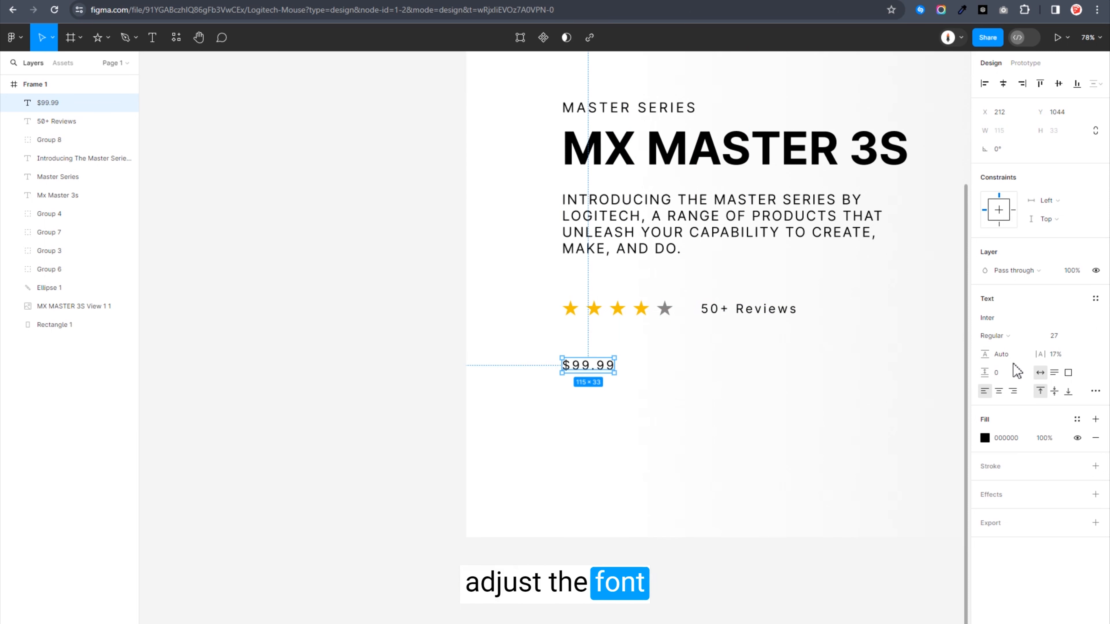
Set the font size of the price text to 30.
{"action": "left_click", "coordinate": [1058, 338]}
{"action": "type", "text": "30"}
{"action": "key", "text": "Return"}
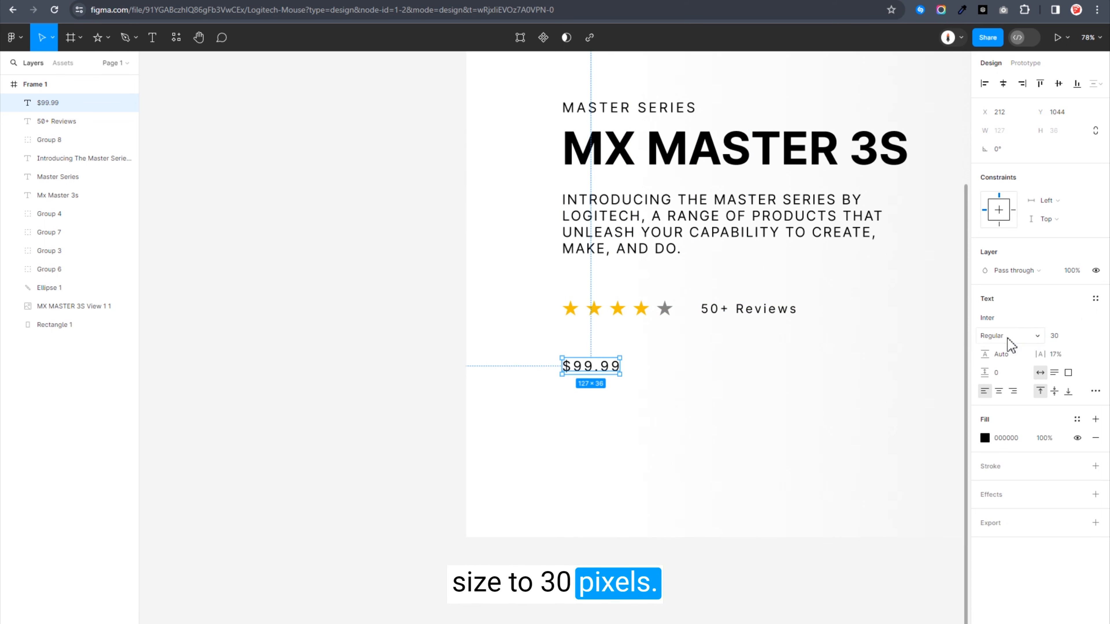
Add the text "Add To Cart" beside the price, at about X 469, Y 1061.
{"action": "scroll", "coordinate": [675, 378], "scroll_direction": "up", "scroll_amount": 1}
{"action": "scroll", "coordinate": [729, 422], "scroll_direction": "up", "scroll_amount": 2}
{"action": "left_click_drag", "start_coordinate": [730, 417], "coordinate": [592, 347]}
{"action": "key", "text": "t"}
{"action": "left_click", "coordinate": [531, 337]}
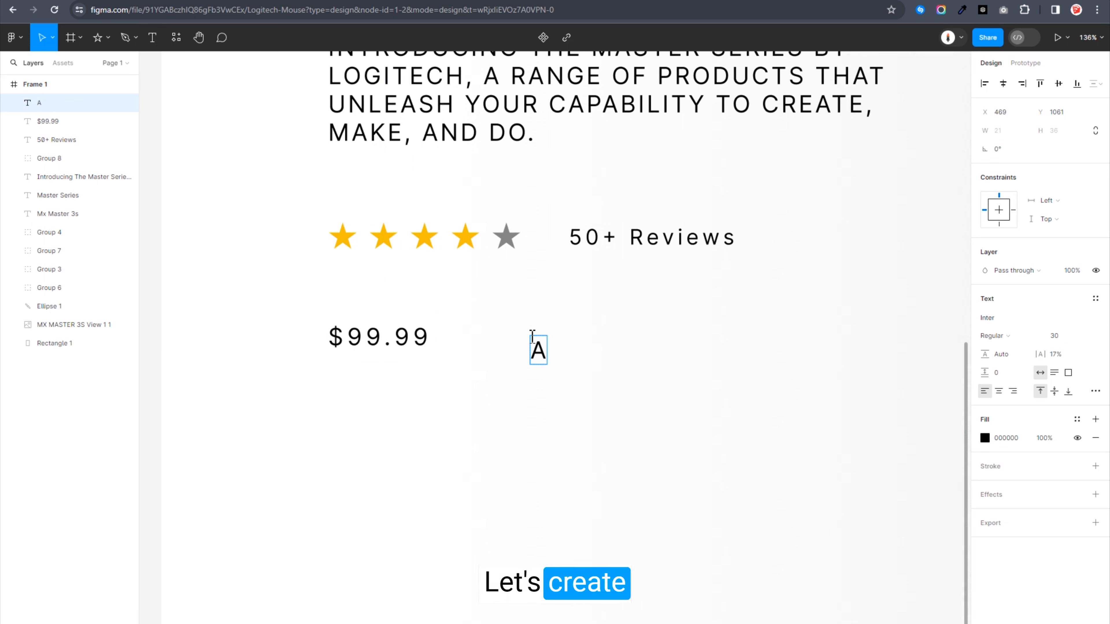
{"action": "type", "text": "Add To Cart"}
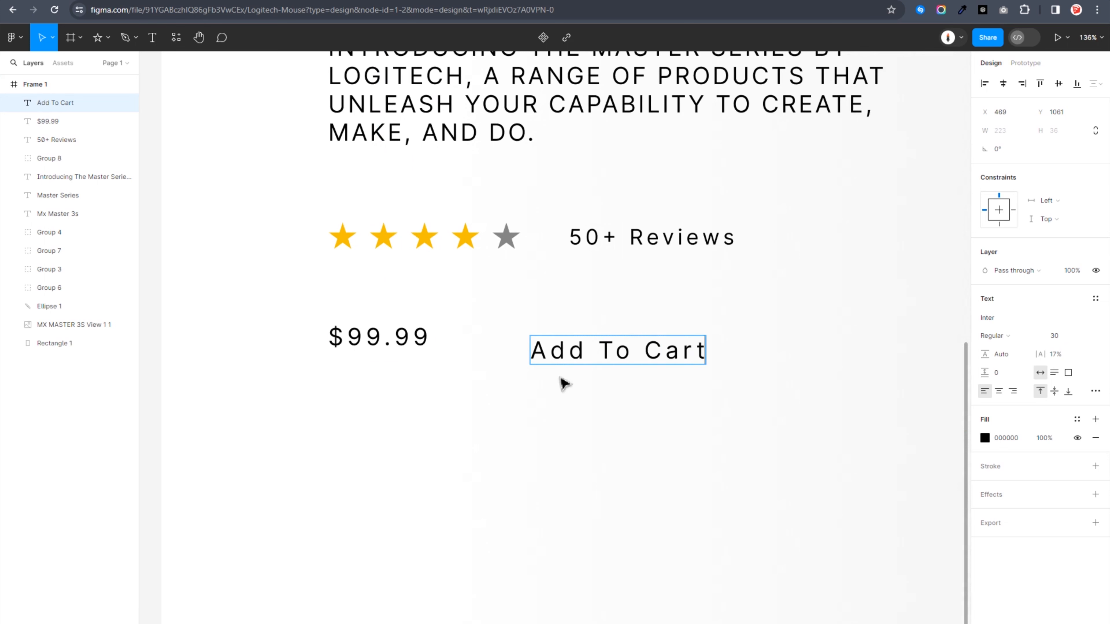
{"action": "key", "text": "Escape"}
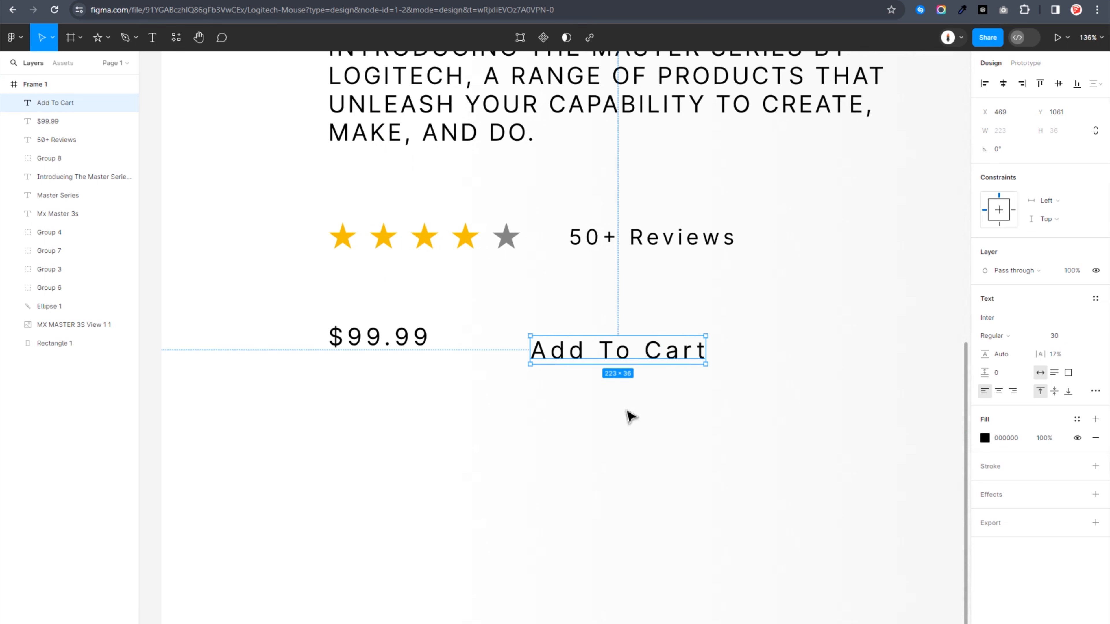
Set the "Add To Cart" text to uppercase.
{"action": "left_click", "coordinate": [1095, 390]}
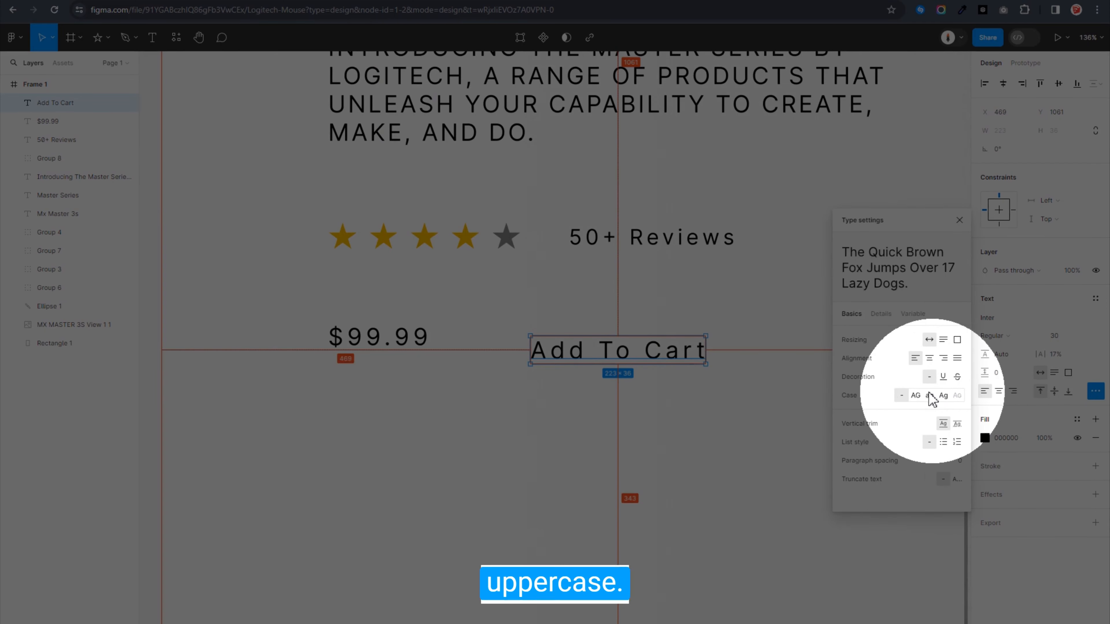
{"action": "left_click", "coordinate": [916, 395]}
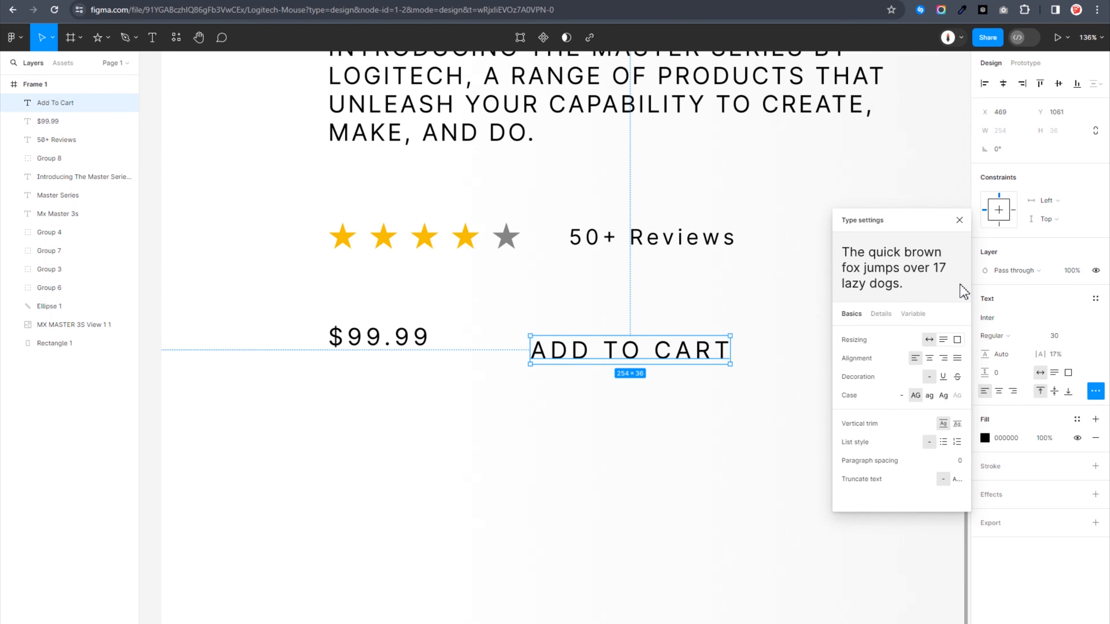
{"action": "left_click", "coordinate": [959, 219]}
Set the "Add To Cart" text's letter spacing to 0% and its font size to 18.
{"action": "left_click", "coordinate": [1057, 355]}
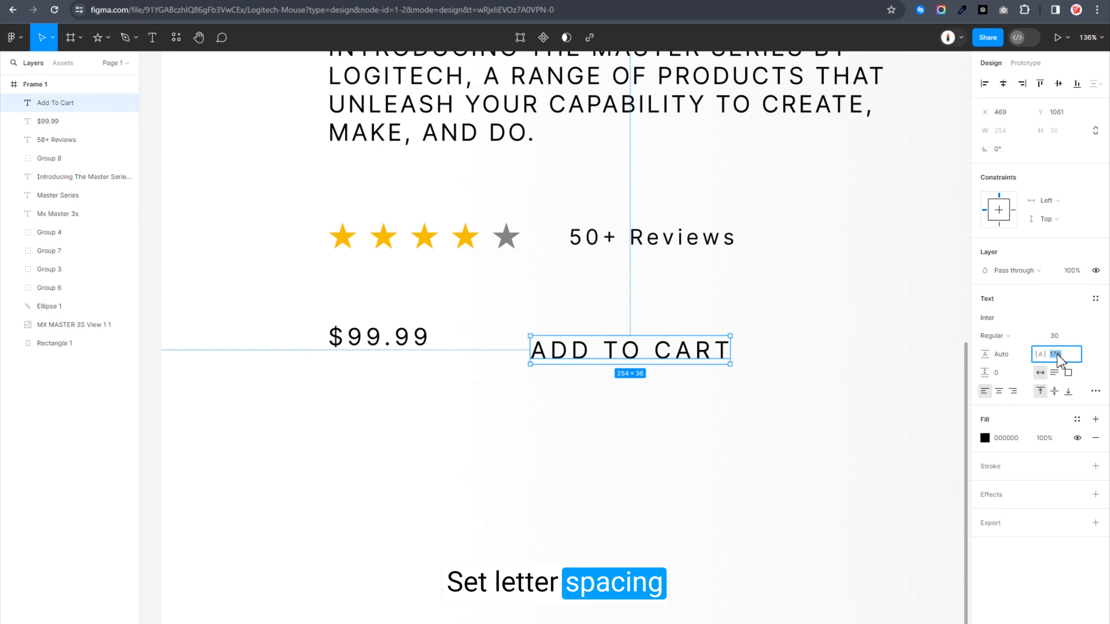
{"action": "type", "text": "0"}
{"action": "key", "text": "Return"}
{"action": "left_click", "coordinate": [1061, 336]}
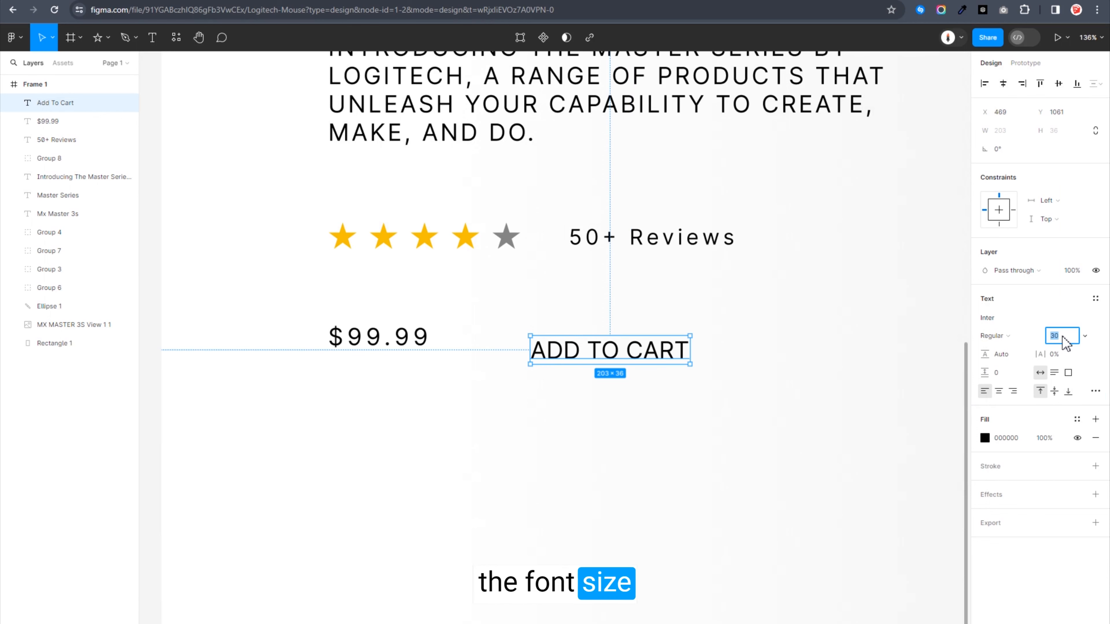
{"action": "type", "text": "18"}
{"action": "key", "text": "Return"}
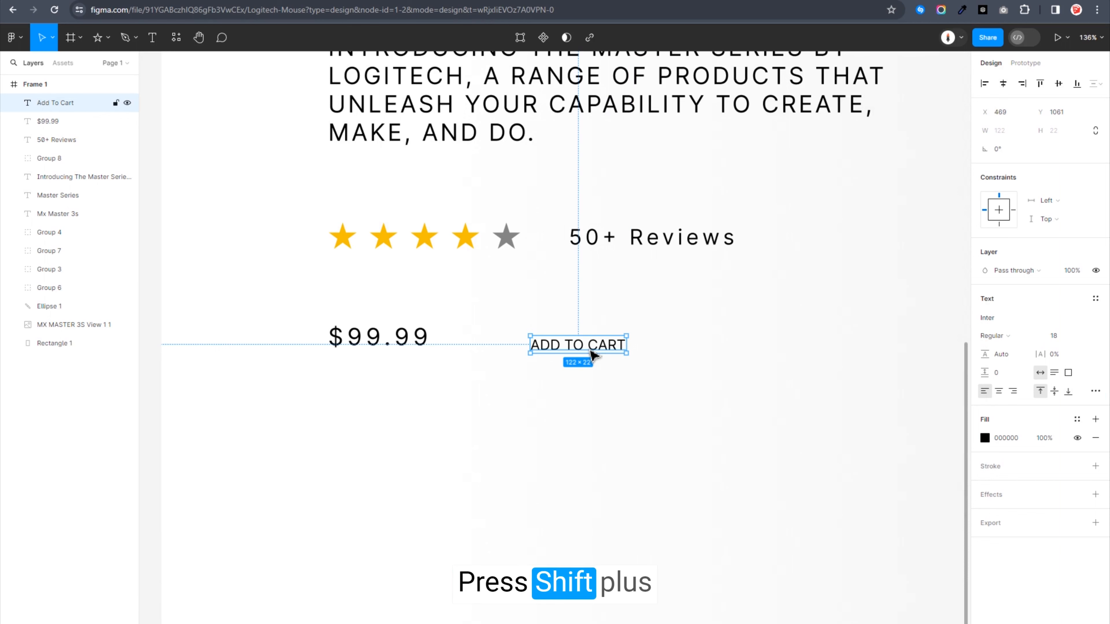
Wrap the "Add To Cart" text in an auto layout frame and fill the frame with black 000000.
{"action": "key", "text": "shift+a"}
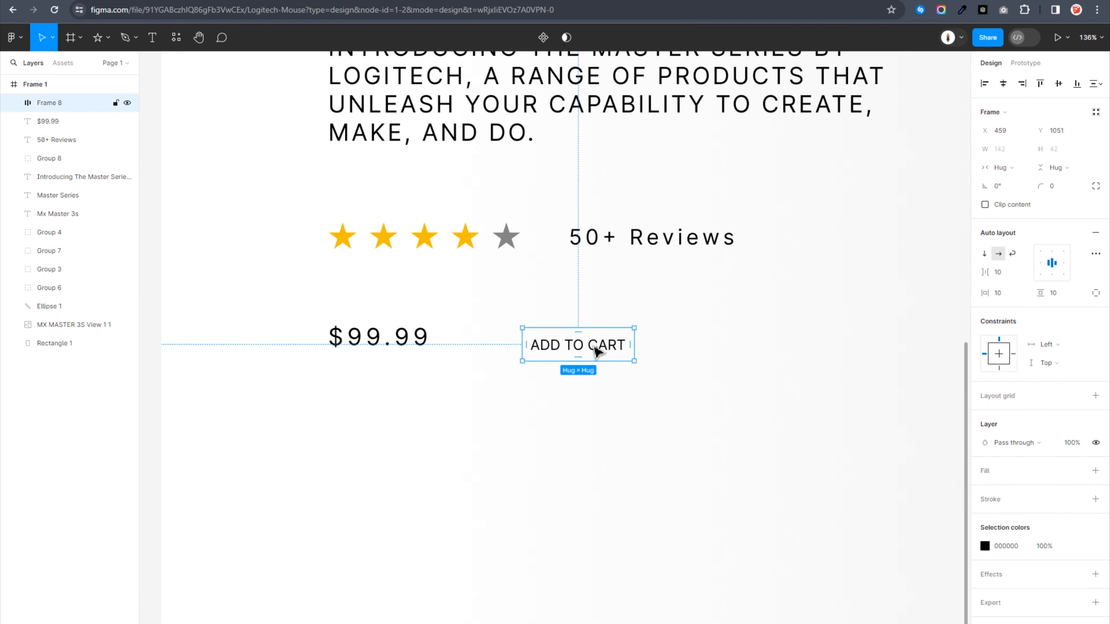
{"action": "left_click", "coordinate": [1094, 472]}
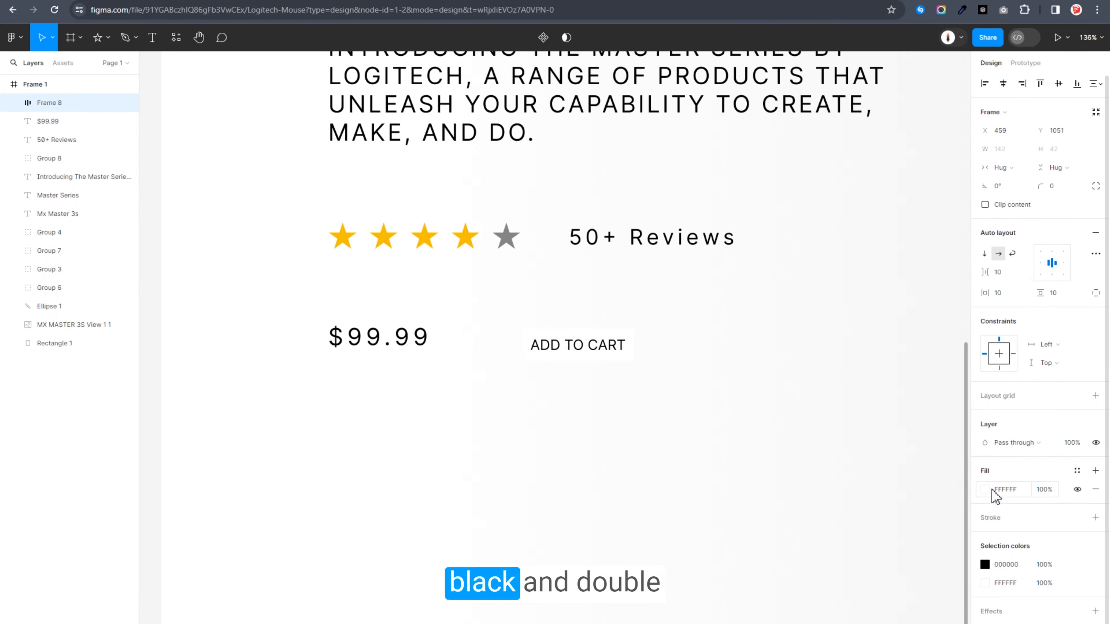
{"action": "left_click", "coordinate": [985, 489]}
{"action": "left_click_drag", "start_coordinate": [887, 483], "coordinate": [818, 522]}
{"action": "key", "text": "Escape"}
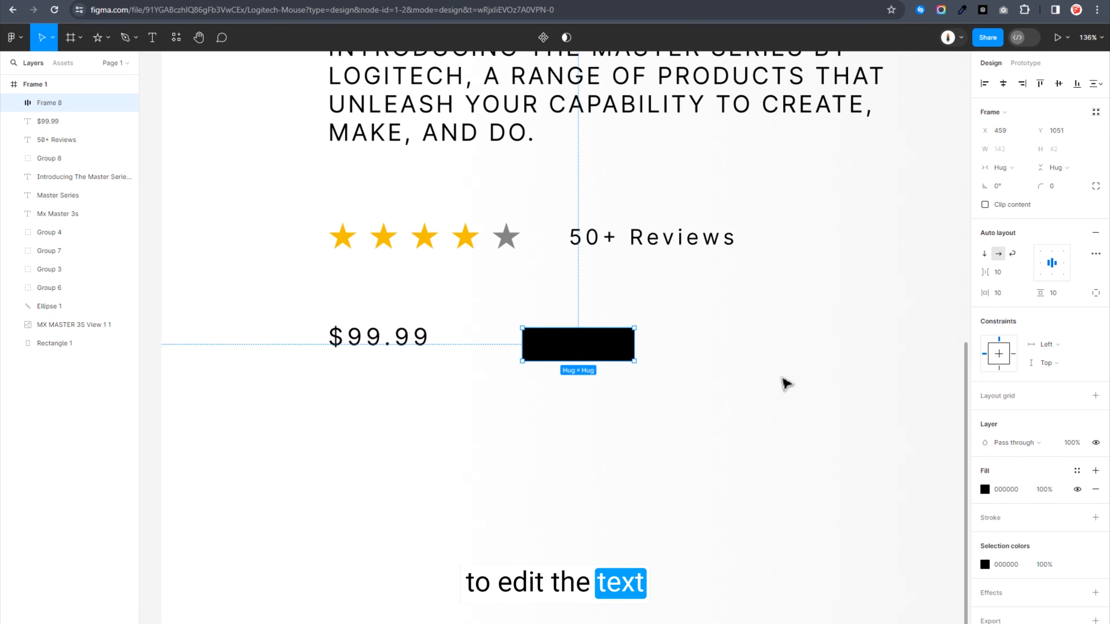
Change the fill of the "Add To Cart" text inside the black frame to white FFFFFF.
{"action": "double_click", "coordinate": [609, 358]}
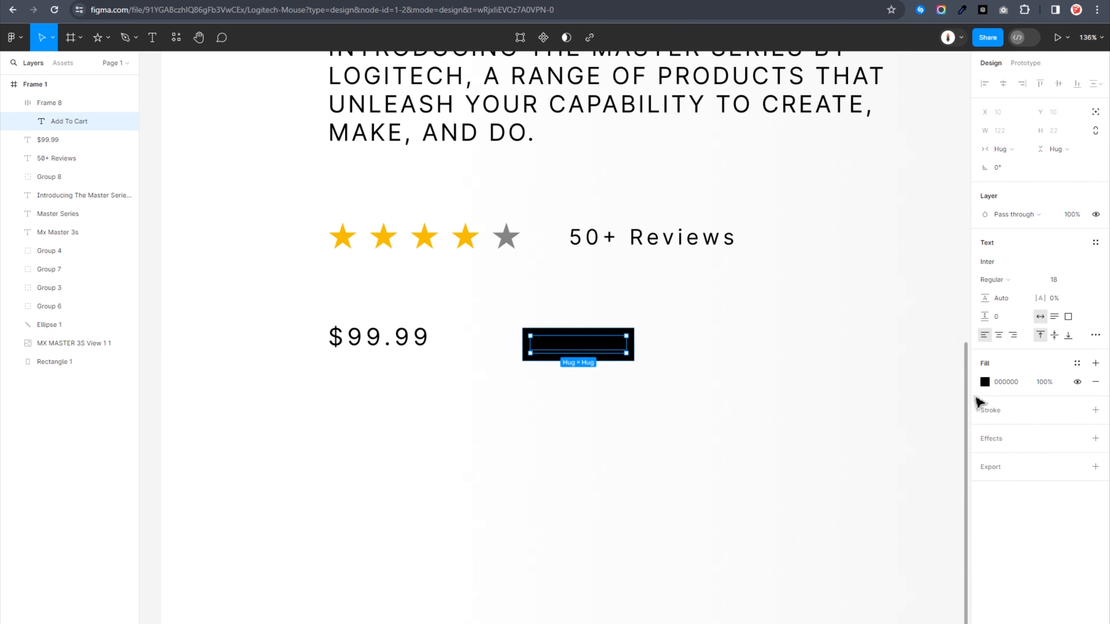
{"action": "left_click", "coordinate": [985, 383]}
{"action": "type", "text": "fff"}
{"action": "key", "text": "Return"}
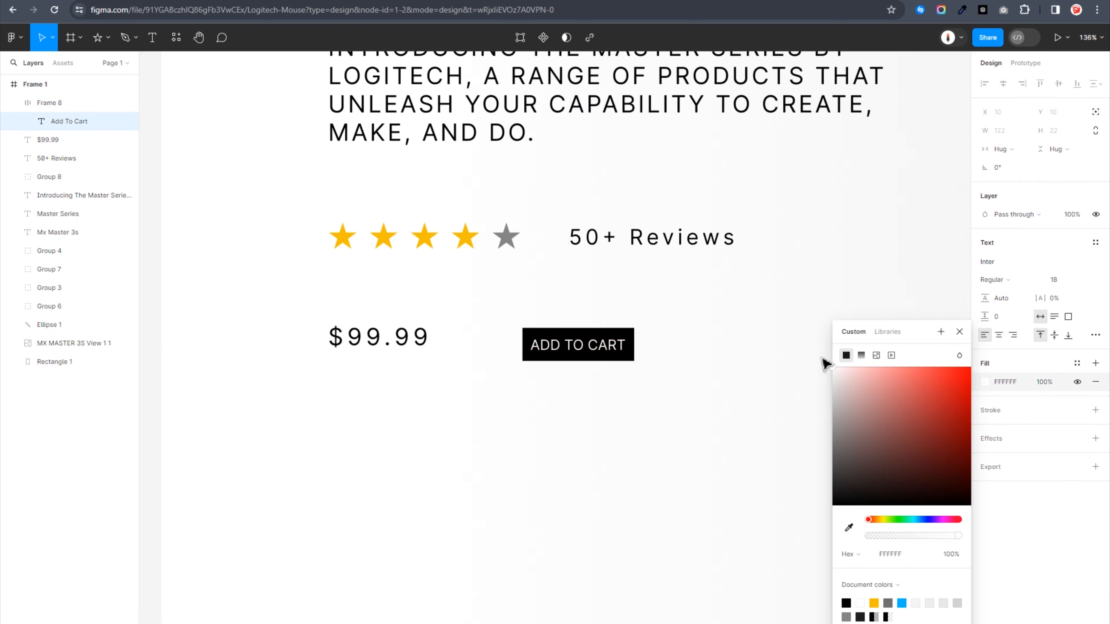
{"action": "left_click", "coordinate": [632, 374]}
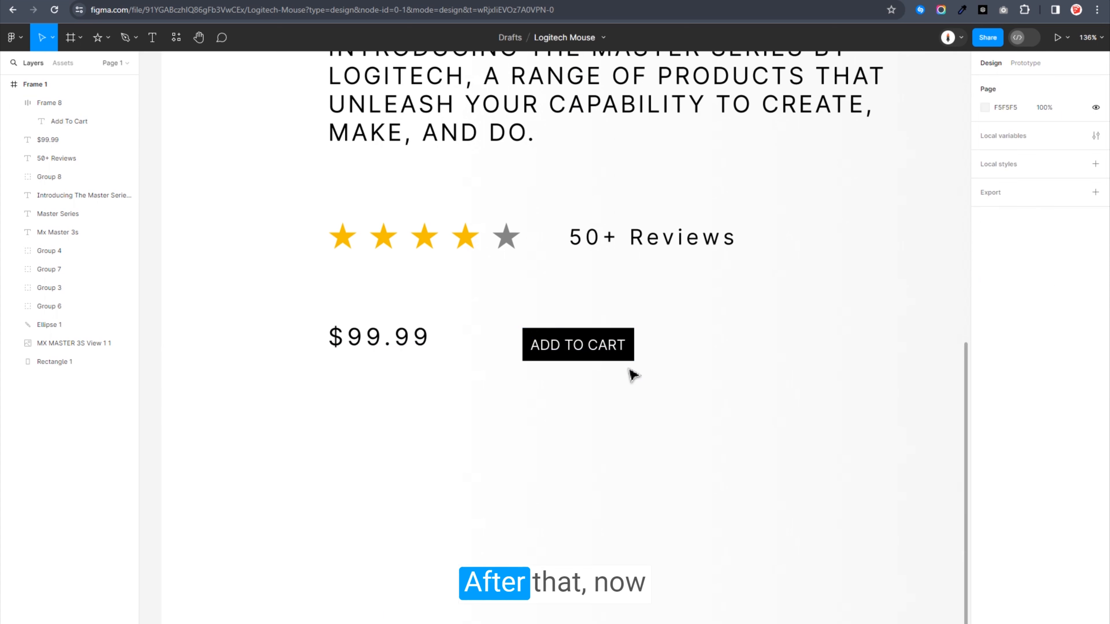
Set the "Add To Cart" button's horizontal padding to 24 and its vertical padding to 14.
{"action": "left_click", "coordinate": [627, 360]}
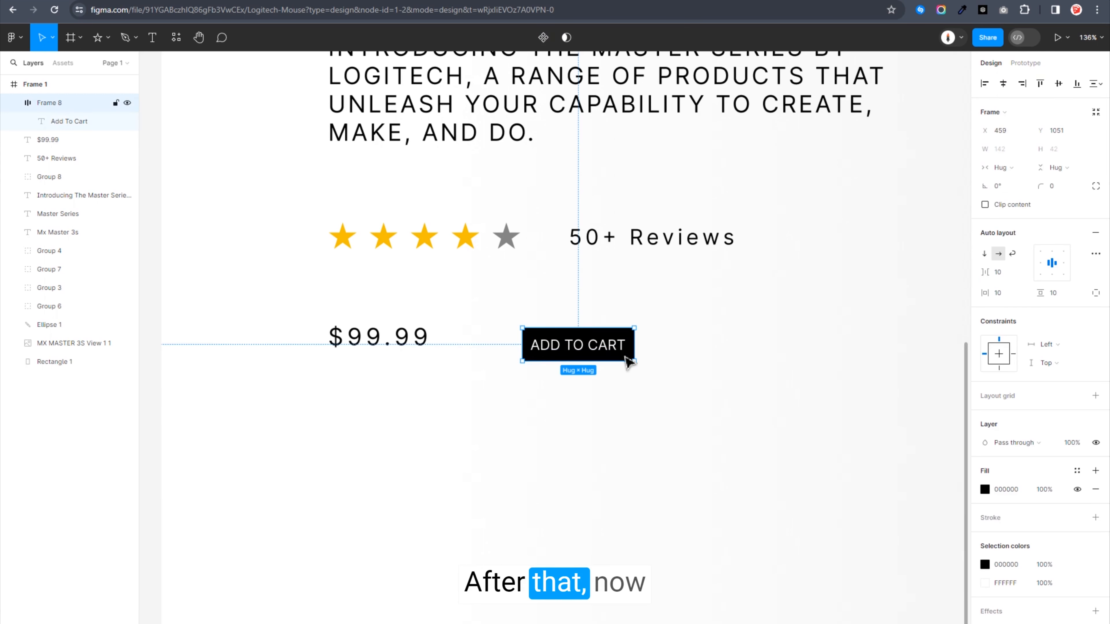
{"action": "left_click", "coordinate": [1013, 299]}
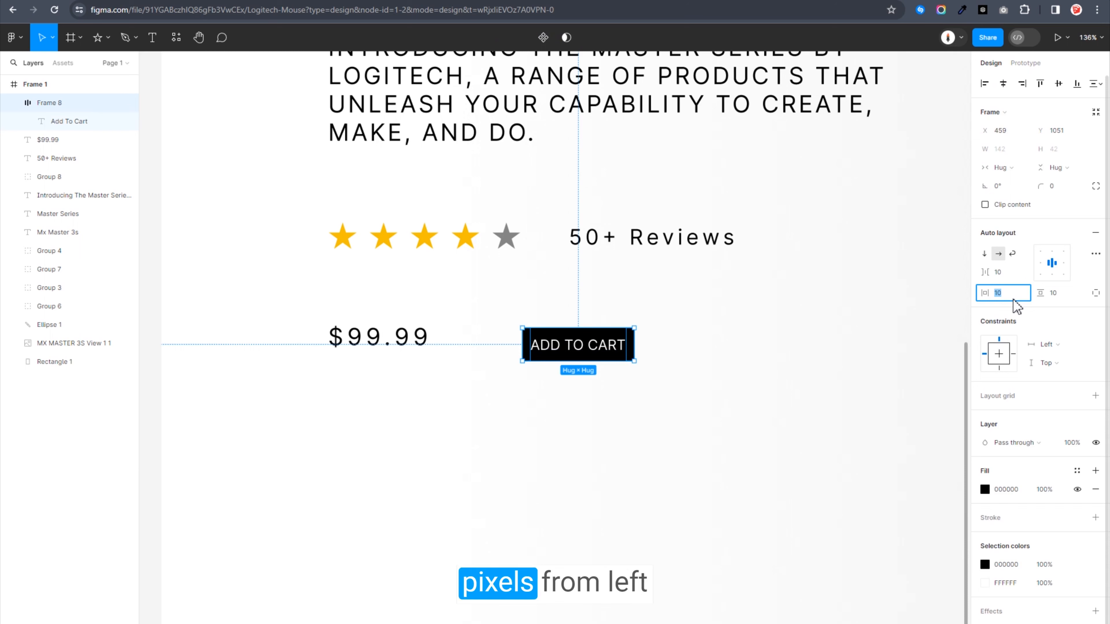
{"action": "type", "text": "24"}
{"action": "key", "text": "Return"}
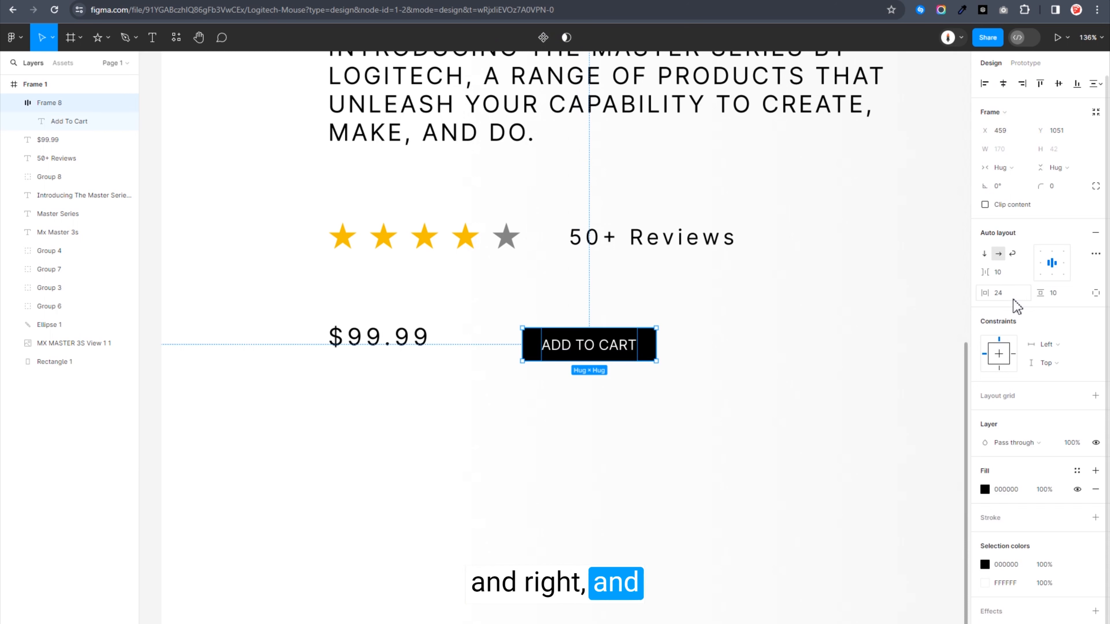
{"action": "left_click", "coordinate": [1055, 299]}
{"action": "type", "text": "14"}
{"action": "key", "text": "Return"}
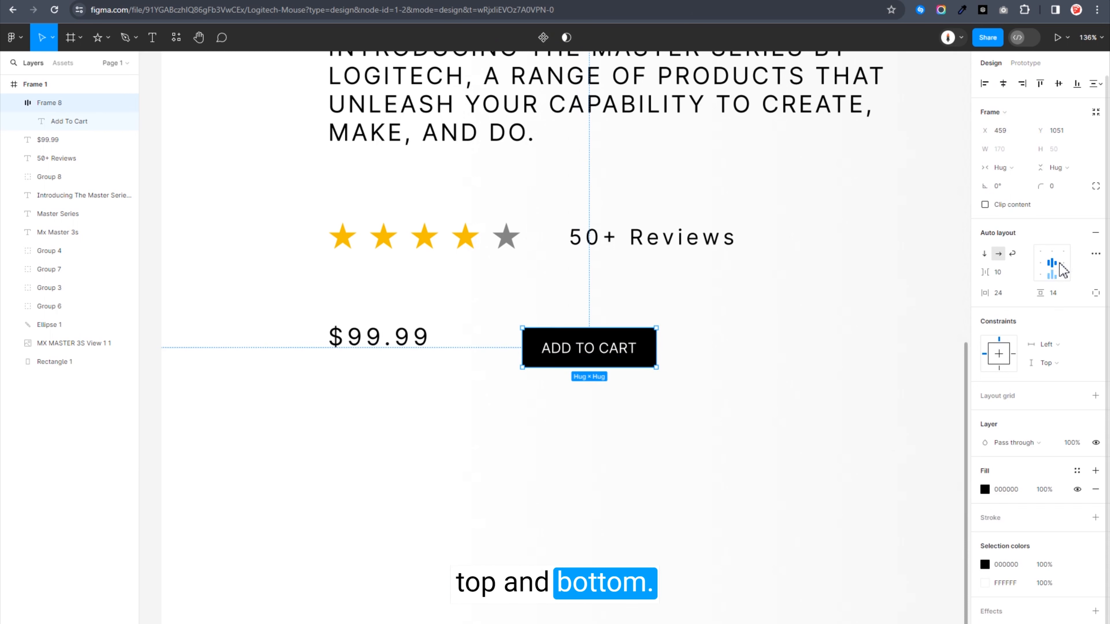
Round the "Add To Cart" button's corners to a radius of 51 and move it level with the price, to about X 405, Y 1037.
{"action": "left_click_drag", "start_coordinate": [1037, 189], "coordinate": [20, 189]}
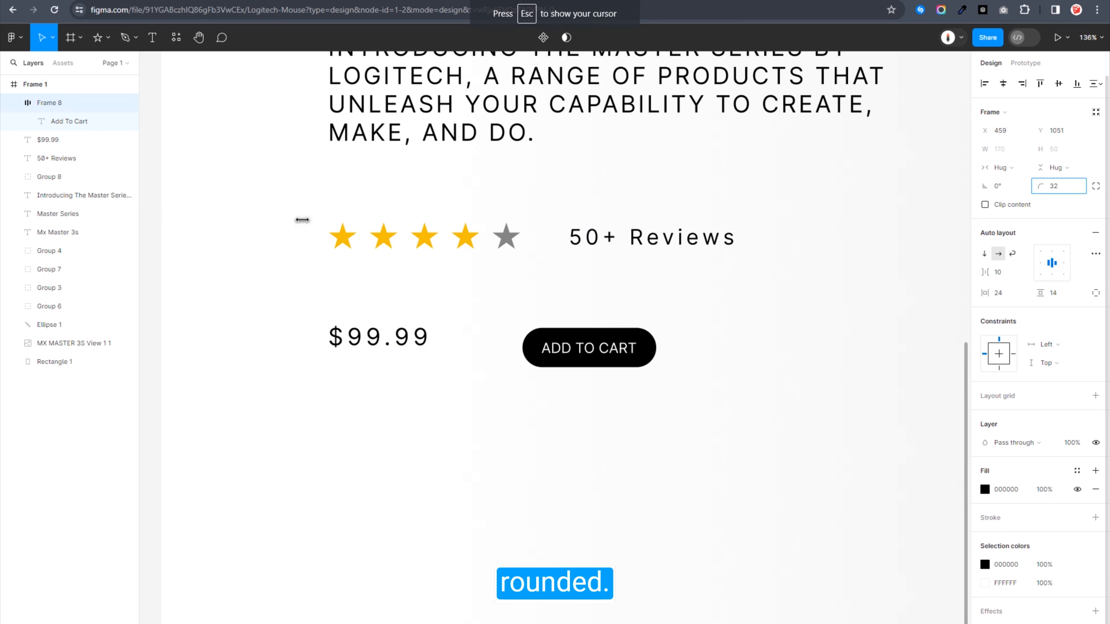
{"action": "left_click_drag", "start_coordinate": [302, 220], "coordinate": [319, 220]}
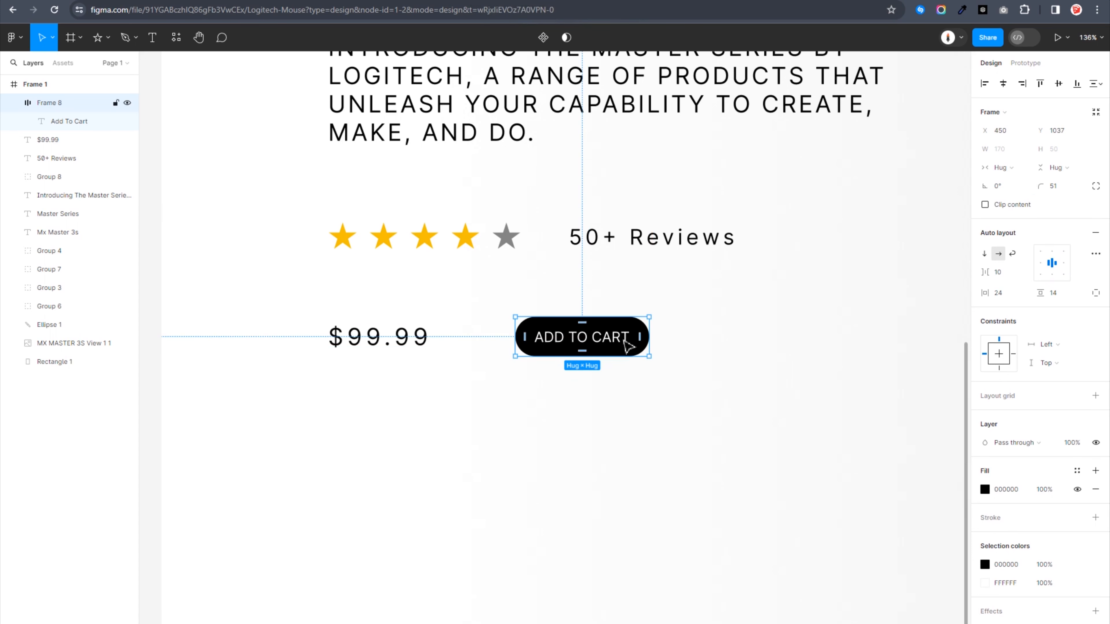
{"action": "left_click_drag", "start_coordinate": [578, 354], "coordinate": [540, 348]}
Add the text "MX" in the empty area of the frame below the "Add To Cart" button.
{"action": "scroll", "coordinate": [544, 342], "scroll_direction": "down", "scroll_amount": 5}
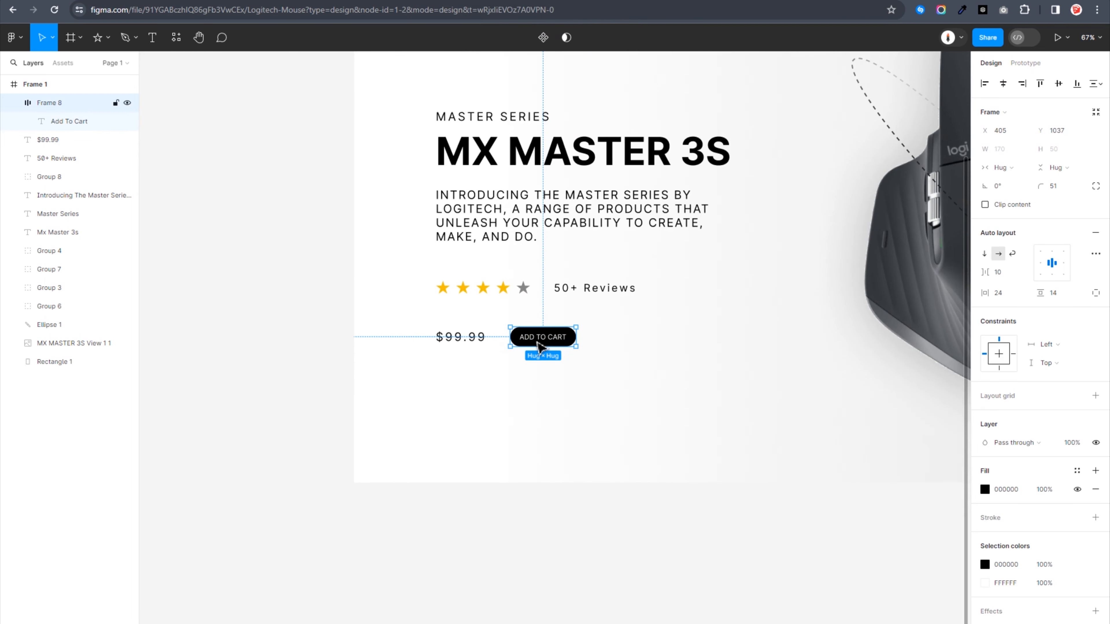
{"action": "left_click", "coordinate": [555, 529]}
{"action": "scroll", "coordinate": [562, 513], "scroll_direction": "down", "scroll_amount": 2}
{"action": "key", "text": "t"}
{"action": "left_click", "coordinate": [593, 421]}
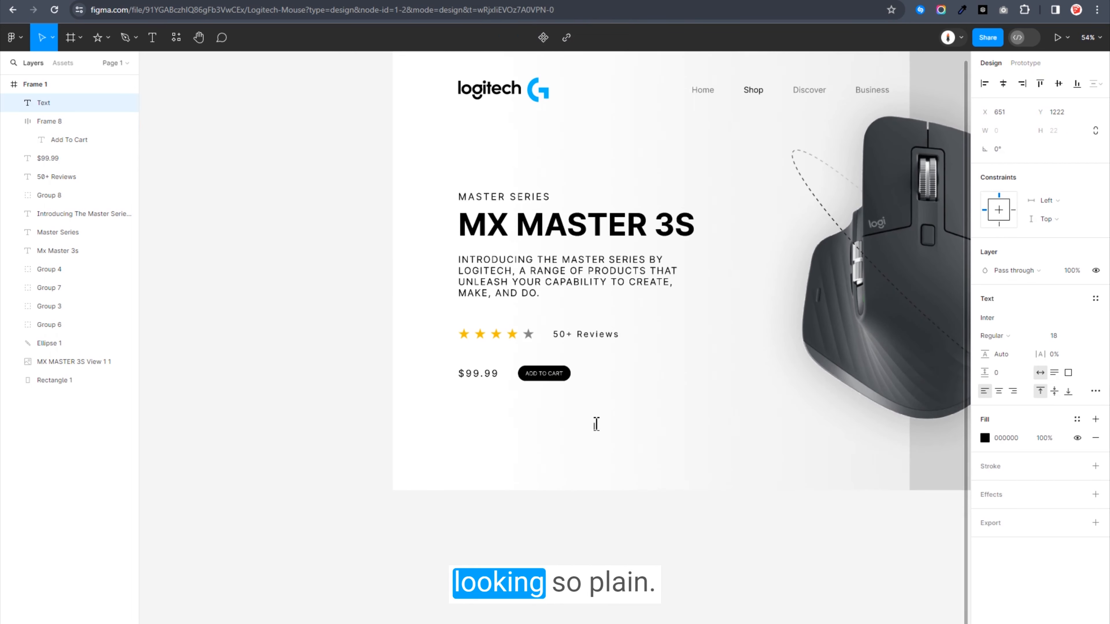
{"action": "type", "text": "M"}
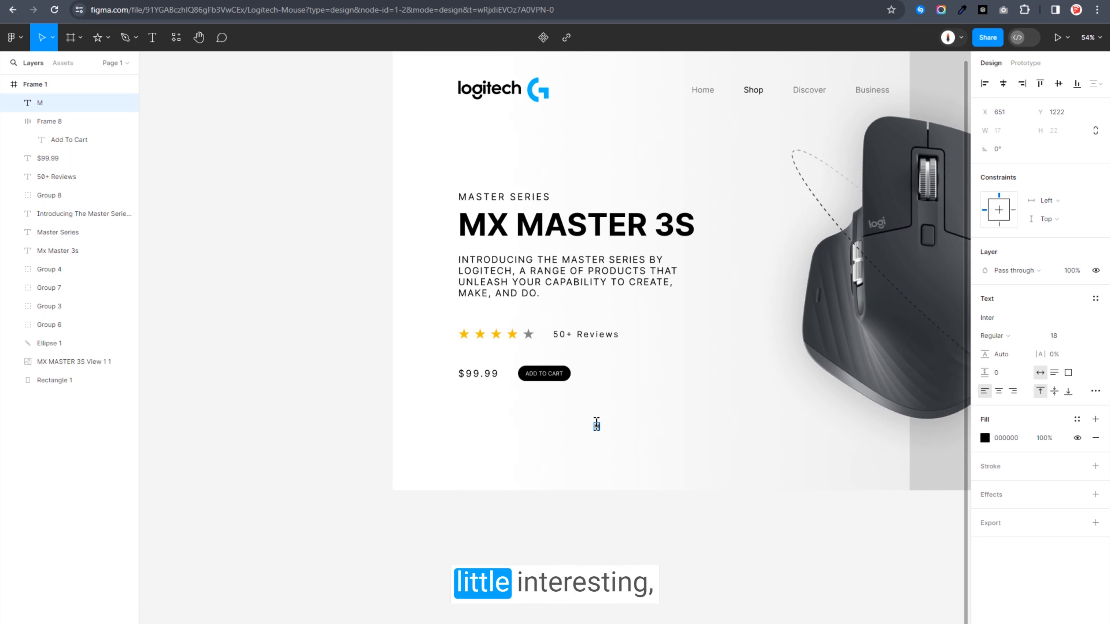
{"action": "type", "text": "X"}
{"action": "key", "text": "Escape"}
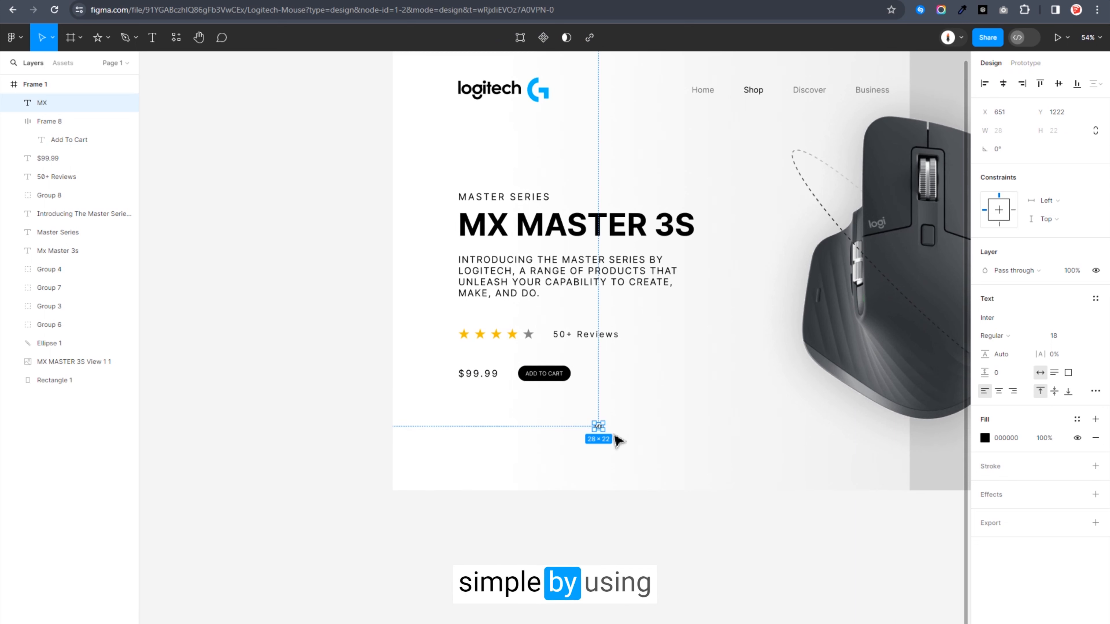
Set the "MX" text to size 565 and weight Extra Bold, and move it up to X 353, Y 803.
{"action": "scroll", "coordinate": [617, 441], "scroll_direction": "up", "scroll_amount": 3}
{"action": "scroll", "coordinate": [617, 441], "scroll_direction": "up", "scroll_amount": 3}
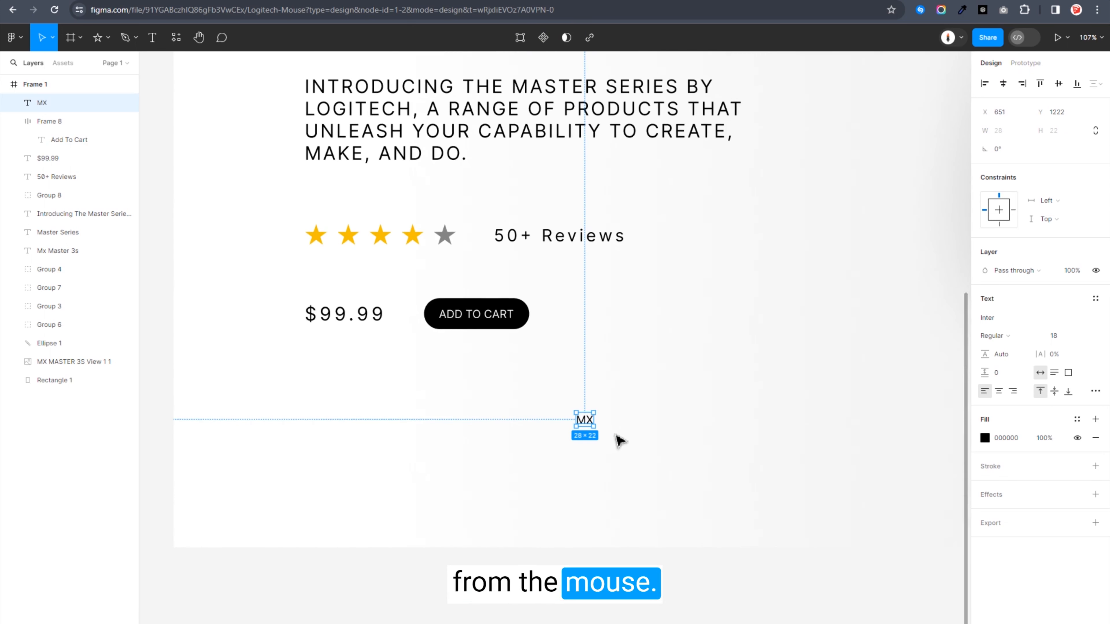
{"action": "left_click", "coordinate": [1064, 339]}
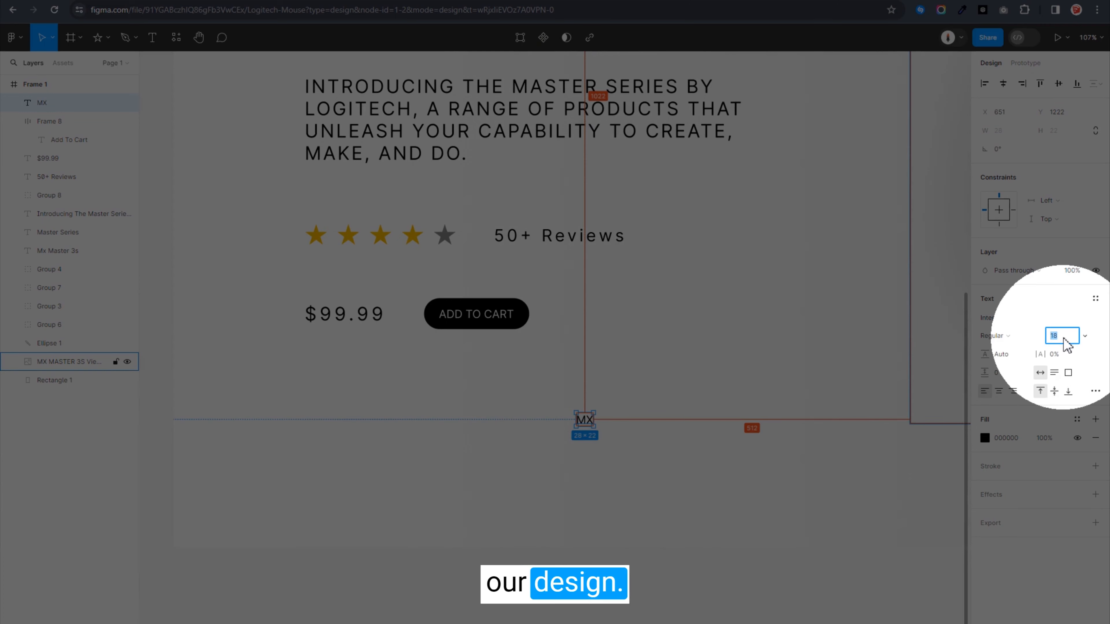
{"action": "type", "text": "566"}
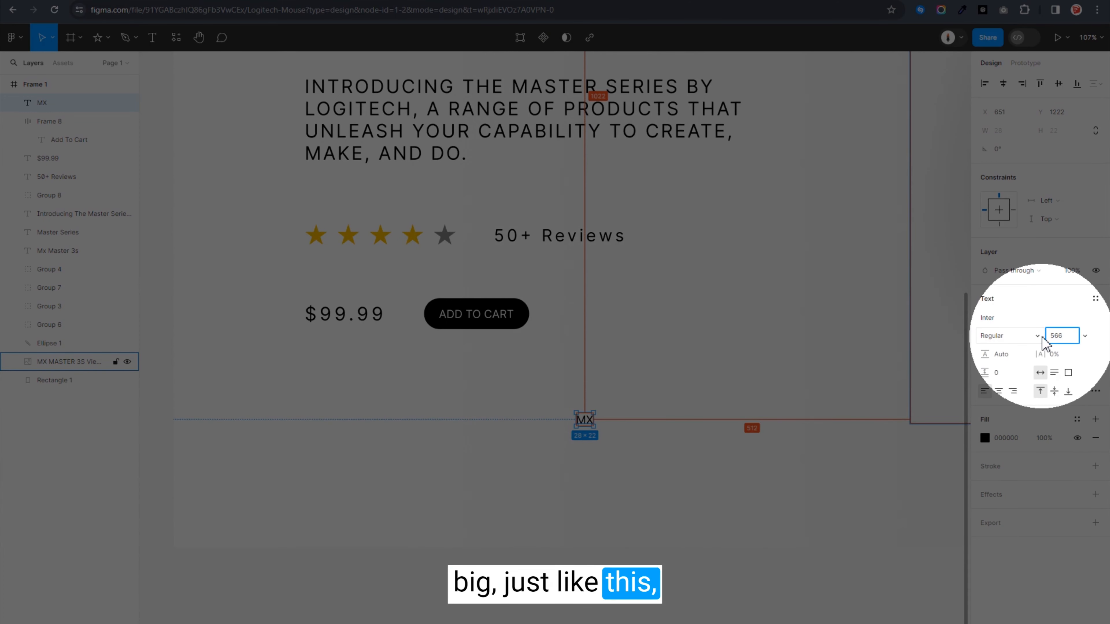
{"action": "key", "text": "Return"}
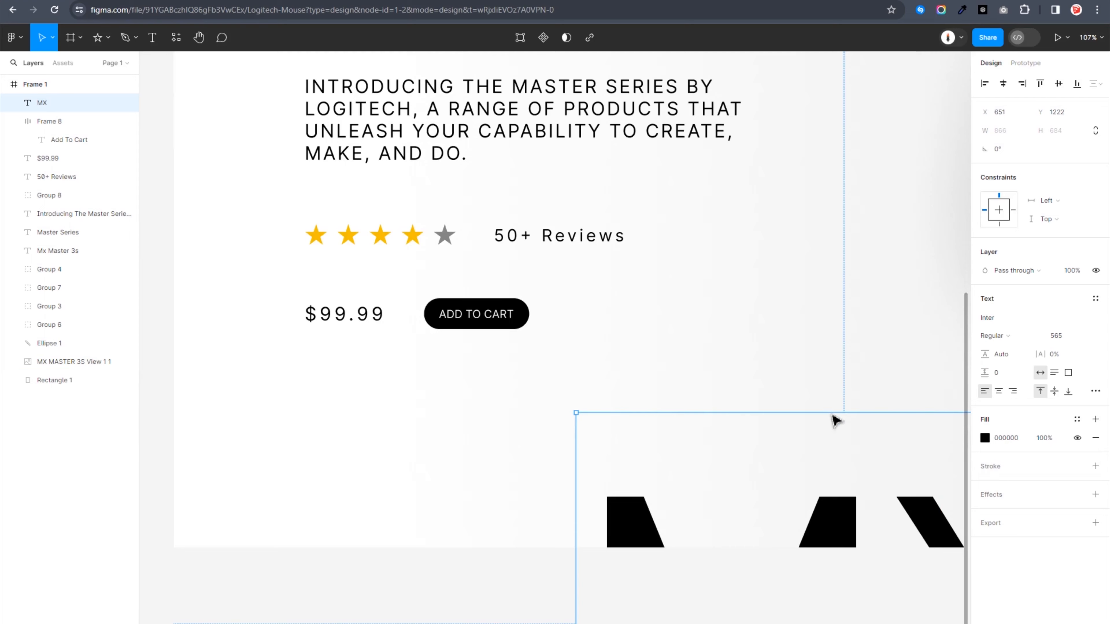
{"action": "left_click_drag", "start_coordinate": [834, 419], "coordinate": [661, 248]}
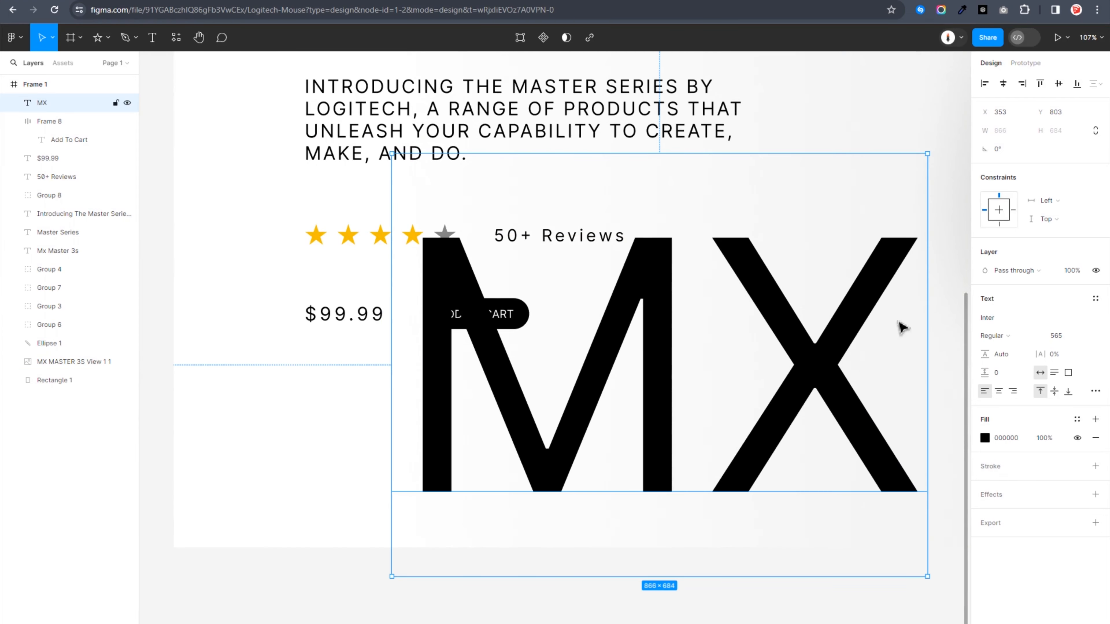
{"action": "left_click", "coordinate": [998, 336]}
{"action": "left_click", "coordinate": [1009, 391]}
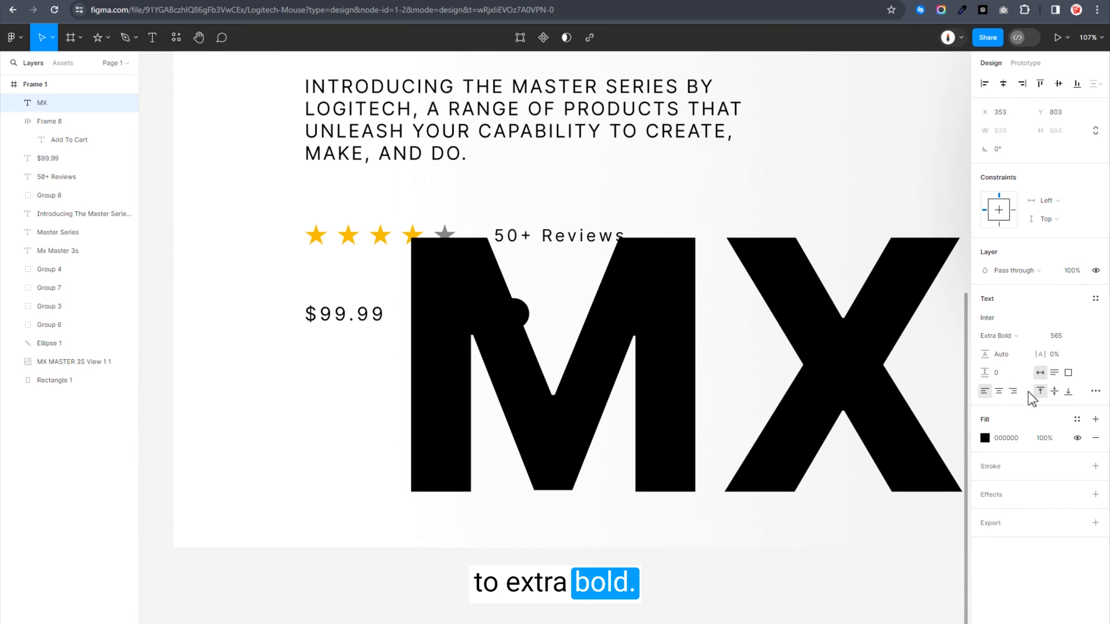
Replace the "MX" text's fill with a 000000 outside stroke of width 2 at 20% opacity.
{"action": "left_click", "coordinate": [1096, 438]}
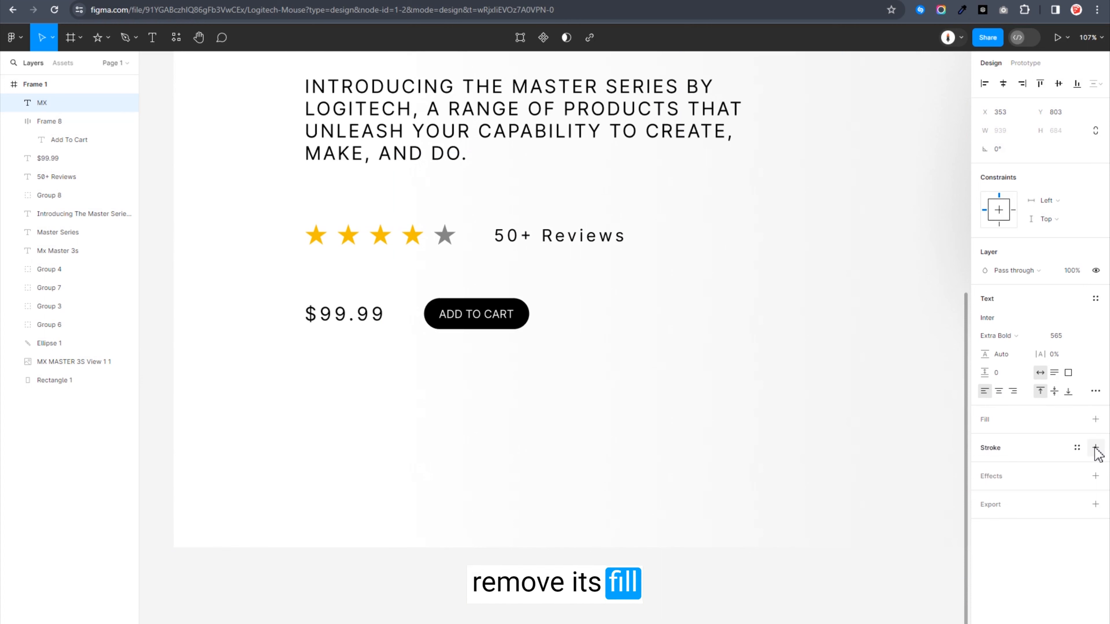
{"action": "left_click", "coordinate": [1095, 448]}
{"action": "left_click", "coordinate": [1056, 485]}
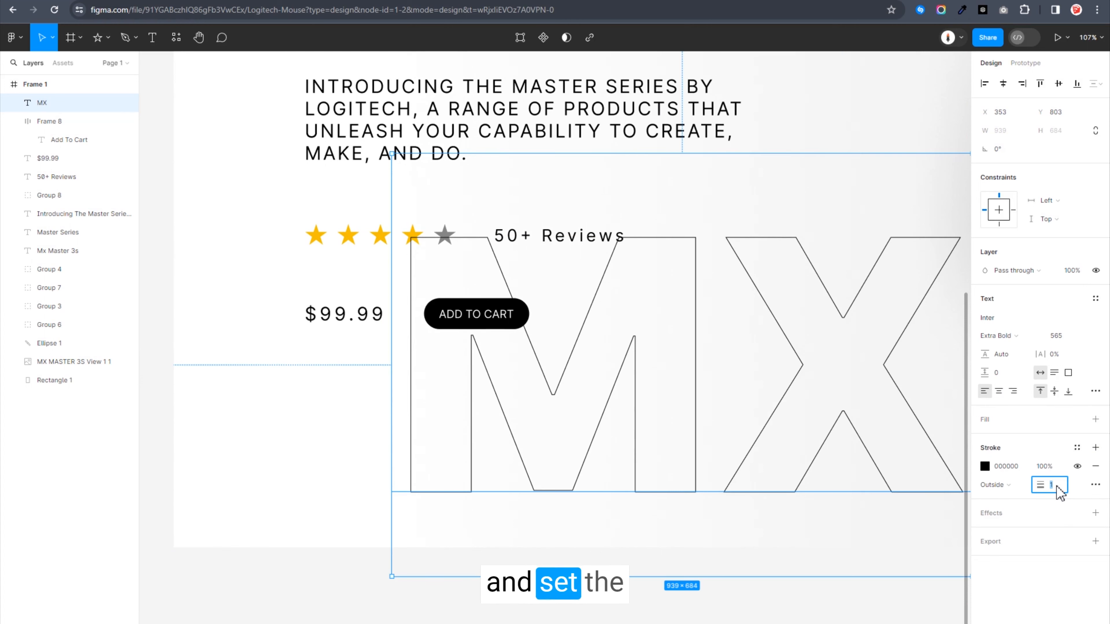
{"action": "type", "text": "2"}
{"action": "key", "text": "Return"}
{"action": "left_click", "coordinate": [1051, 470]}
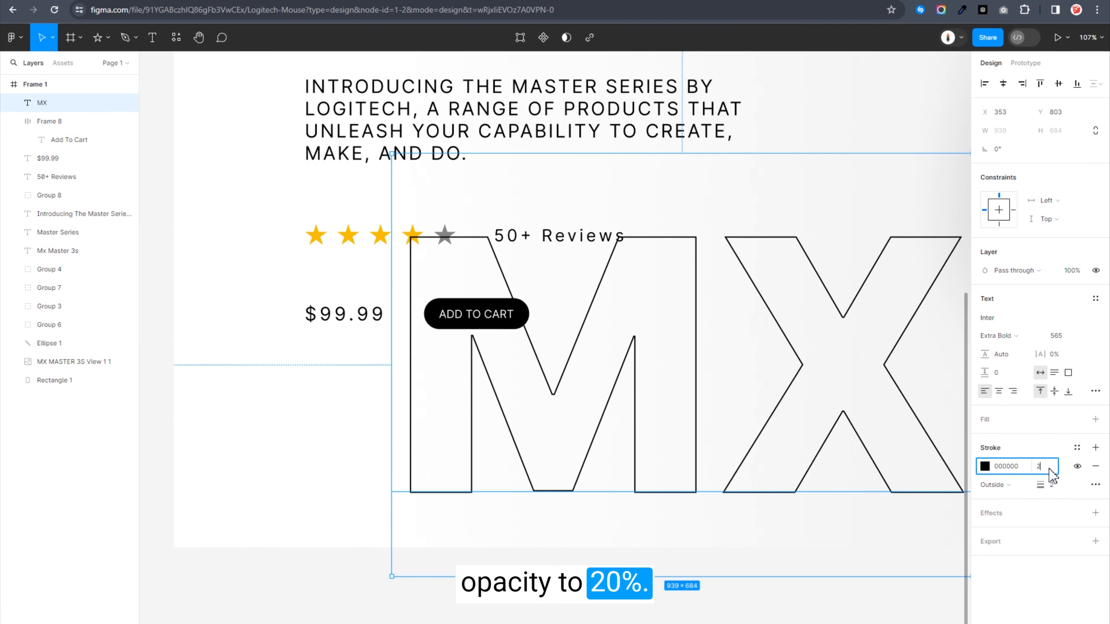
{"action": "type", "text": "20"}
{"action": "key", "text": "Return"}
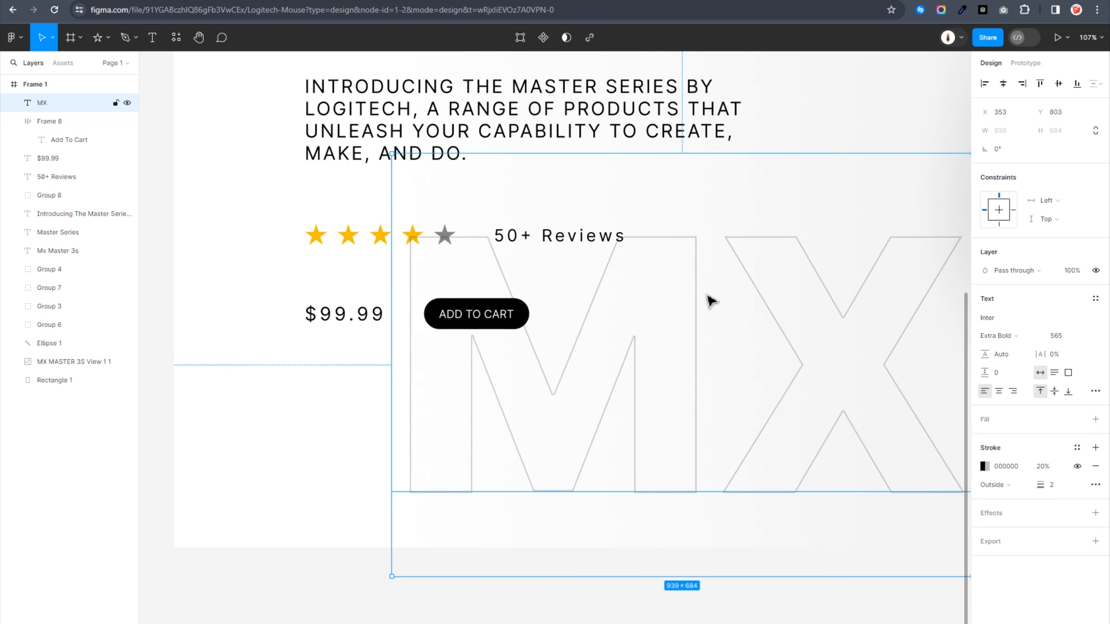
Reorder the "MX" layer to just above Rectangle 1, beneath the mouse image, and position the text behind the star rating, price and button.
{"action": "left_click_drag", "start_coordinate": [694, 287], "coordinate": [589, 285]}
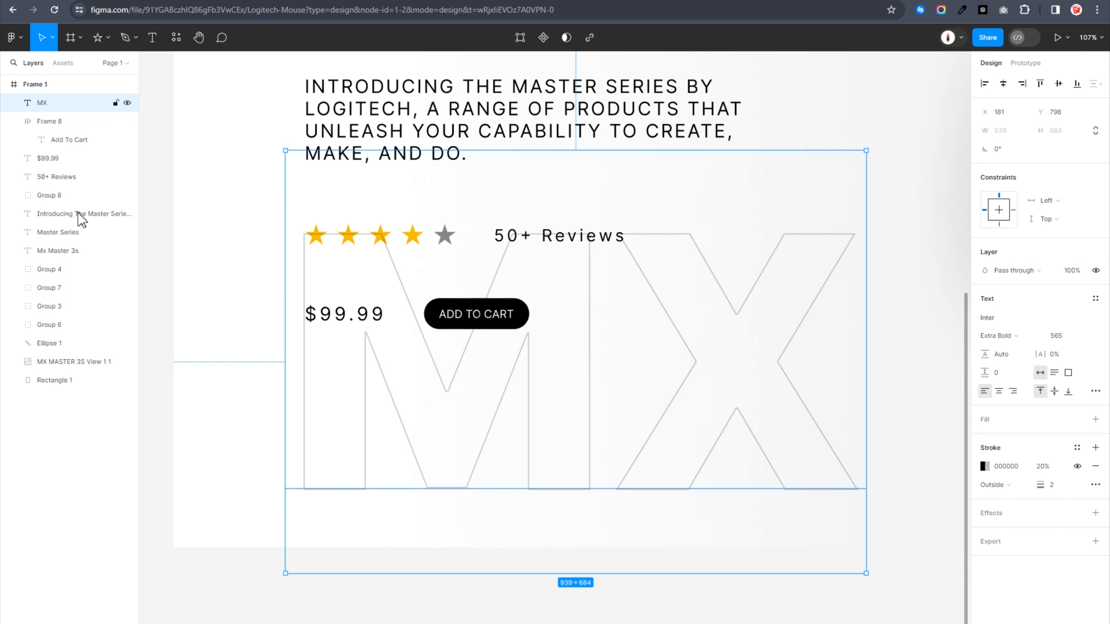
{"action": "left_click_drag", "start_coordinate": [61, 110], "coordinate": [52, 374]}
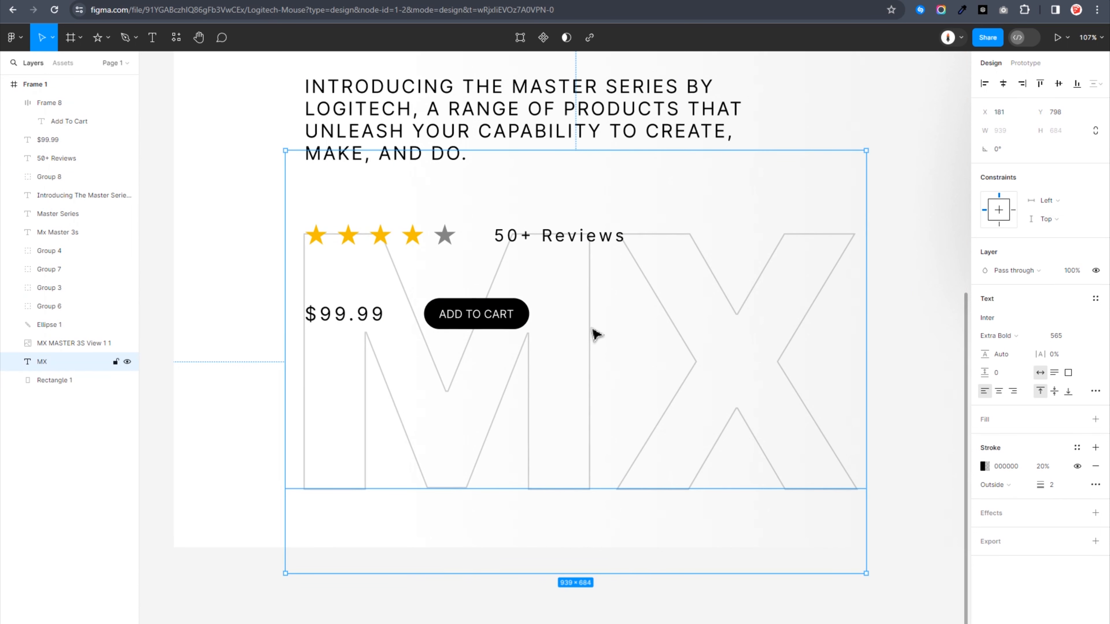
{"action": "left_click_drag", "start_coordinate": [594, 334], "coordinate": [520, 316]}
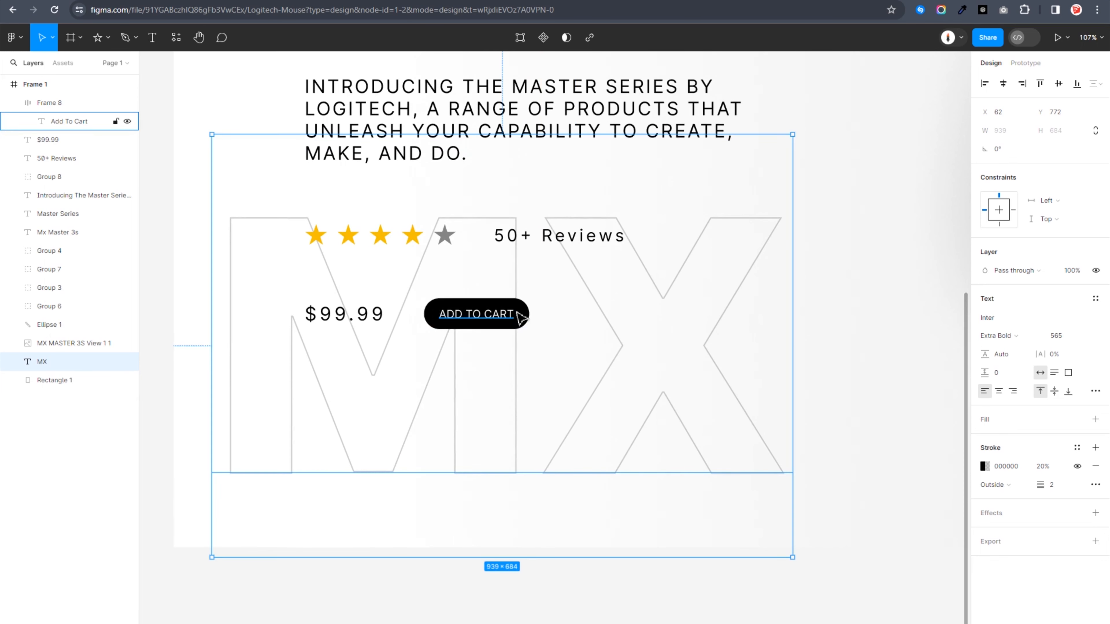
{"action": "scroll", "coordinate": [520, 316], "scroll_direction": "down", "scroll_amount": 5}
{"action": "scroll", "coordinate": [595, 323], "scroll_direction": "up", "scroll_amount": 1}
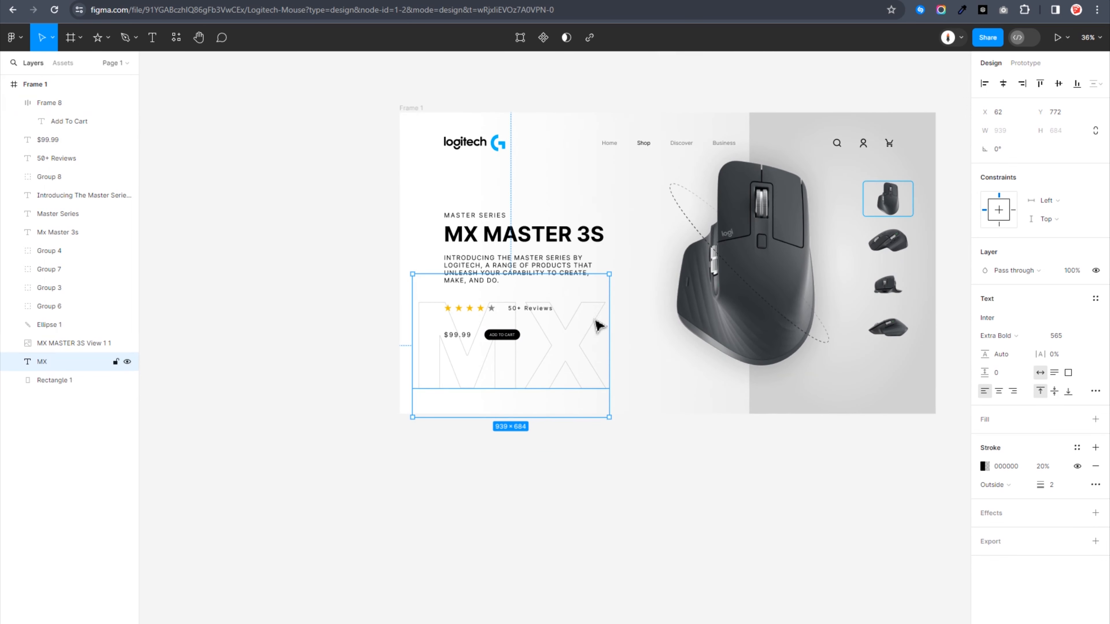
{"action": "left_click_drag", "start_coordinate": [599, 323], "coordinate": [601, 322]}
{"action": "left_click", "coordinate": [611, 466]}
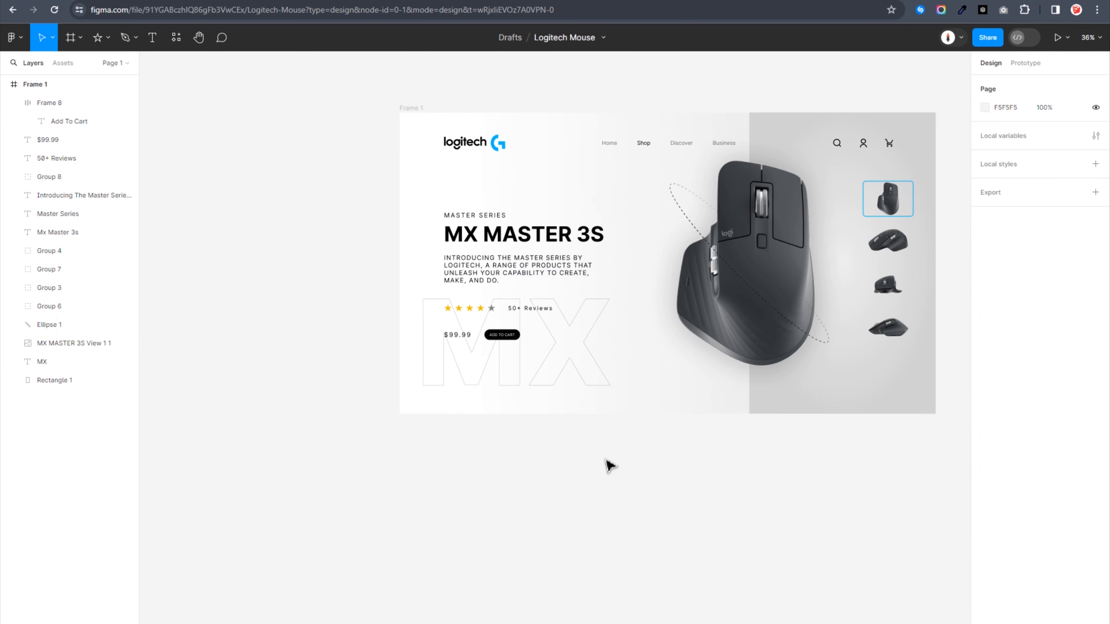
Shift the dashed ellipse around the mouse slightly down and right, to X 1373.43, Y 326, and check its stroke gradient.
{"action": "double_click", "coordinate": [16, 85]}
{"action": "left_click", "coordinate": [696, 418]}
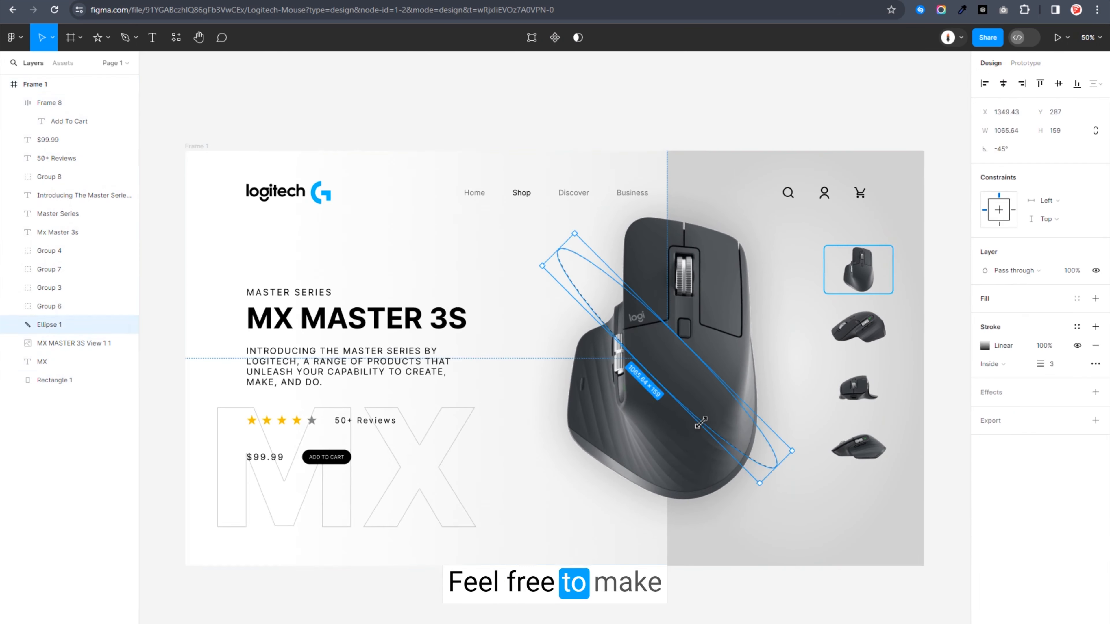
{"action": "left_click_drag", "start_coordinate": [684, 390], "coordinate": [688, 402]}
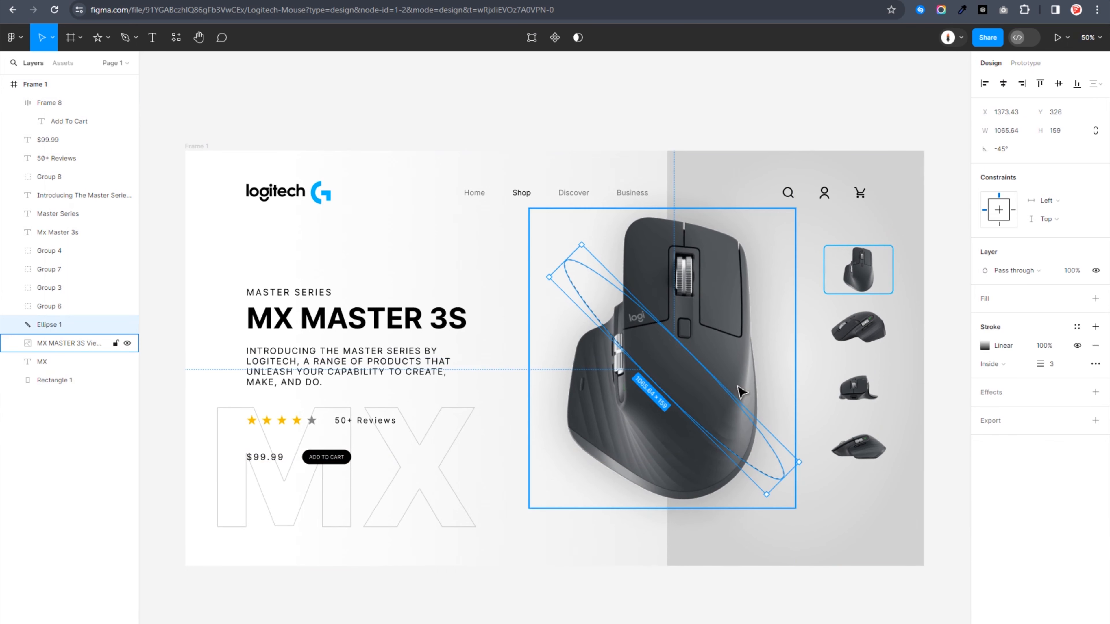
{"action": "left_click", "coordinate": [985, 346]}
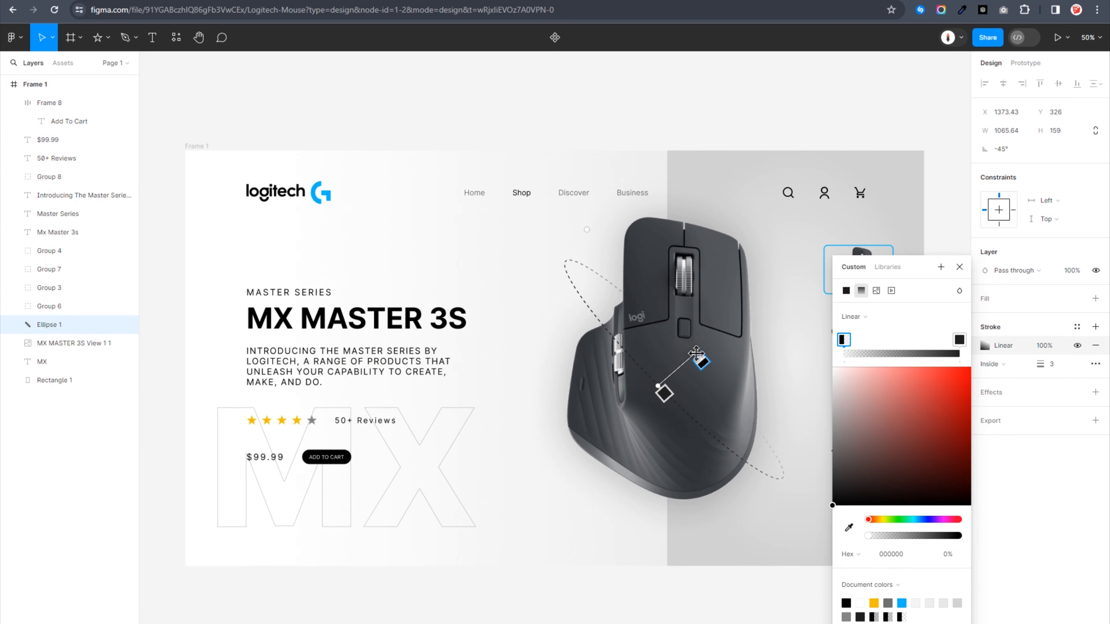
{"action": "left_click", "coordinate": [960, 268]}
Move the "Master Series" label, heading and description up slightly together, and move the "MX" outline text up to X 82, Y 738.
{"action": "left_click", "coordinate": [315, 292]}
{"action": "left_click", "coordinate": [305, 317], "text": "shift"}
{"action": "left_click", "coordinate": [298, 364], "text": "shift"}
{"action": "left_click_drag", "start_coordinate": [299, 363], "coordinate": [297, 361]}
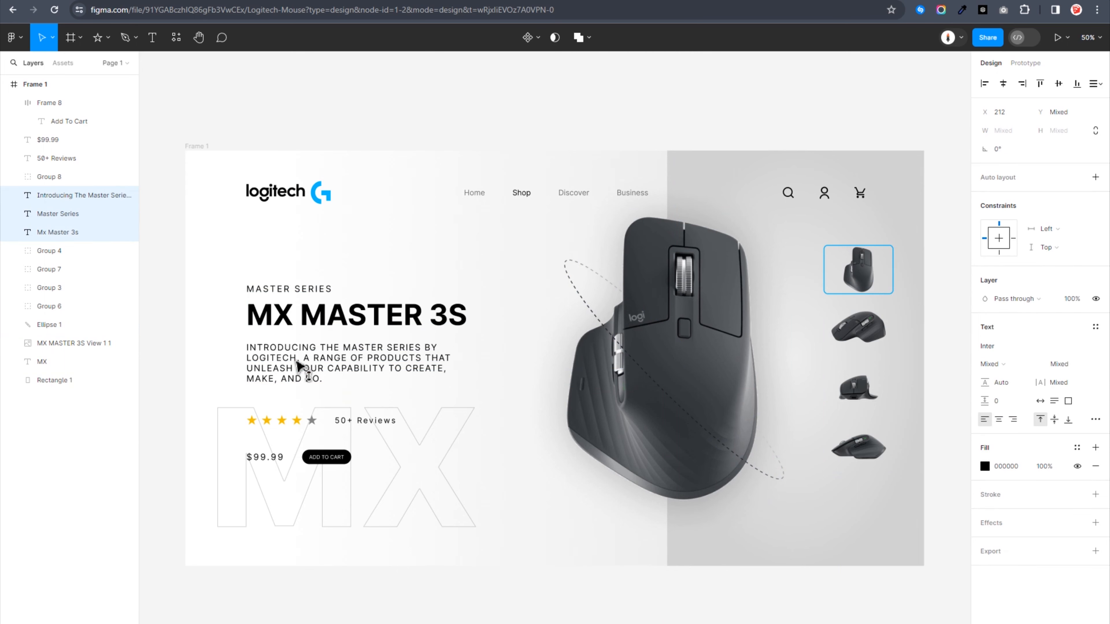
{"action": "left_click_drag", "start_coordinate": [246, 413], "coordinate": [244, 409]}
{"action": "left_click_drag", "start_coordinate": [243, 403], "coordinate": [244, 402]}
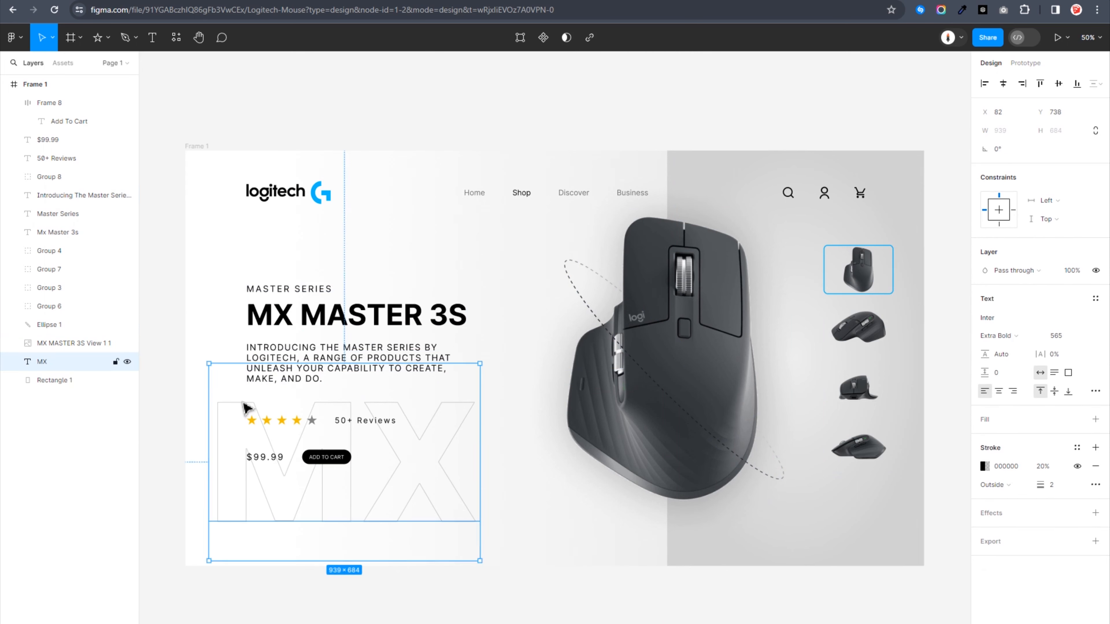
Distribute the vertical spacing evenly between the "Master Series" label, heading and description, and nudge all three up slightly.
{"action": "left_click", "coordinate": [259, 318]}
{"action": "left_click", "coordinate": [264, 289], "text": "shift"}
{"action": "left_click", "coordinate": [266, 365], "text": "shift"}
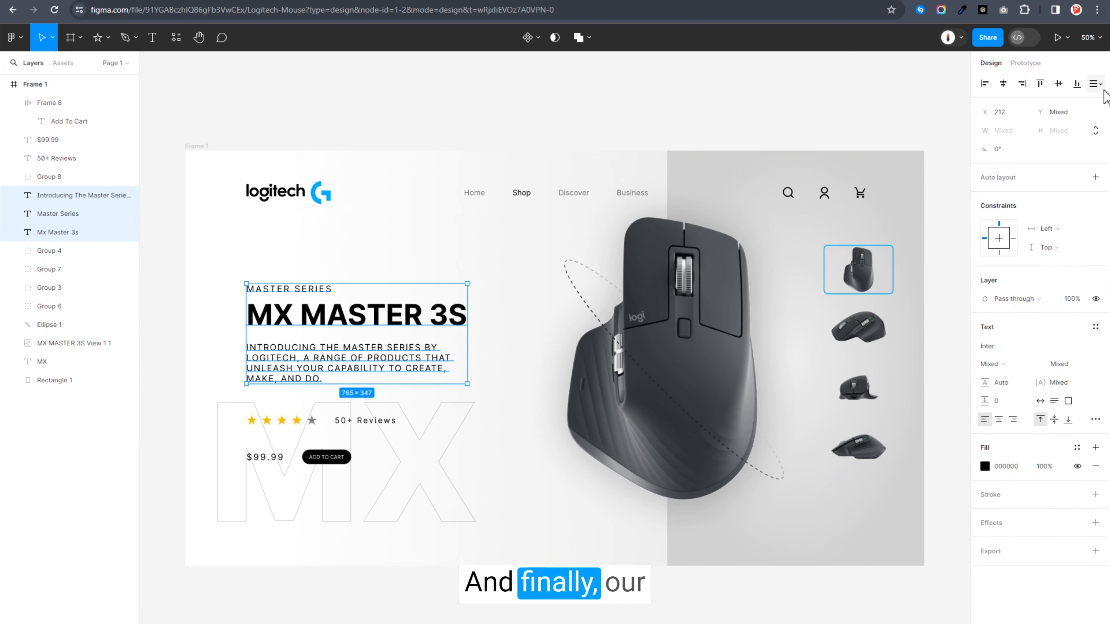
{"action": "left_click", "coordinate": [1100, 84]}
{"action": "left_click", "coordinate": [985, 118]}
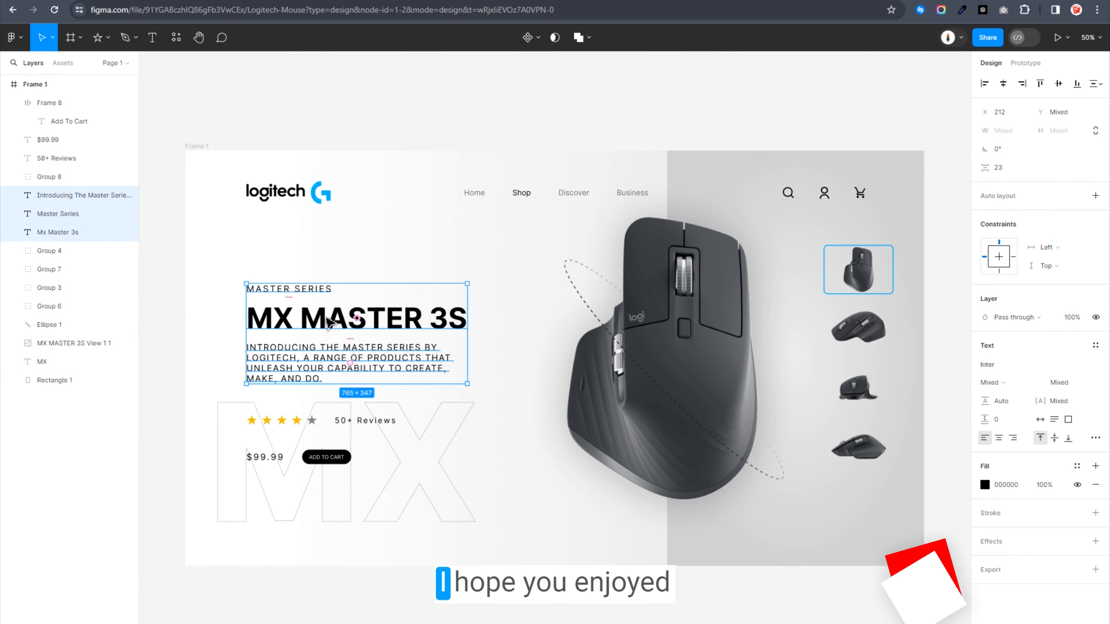
{"action": "left_click_drag", "start_coordinate": [326, 318], "coordinate": [326, 320]}
{"action": "left_click", "coordinate": [357, 276]}
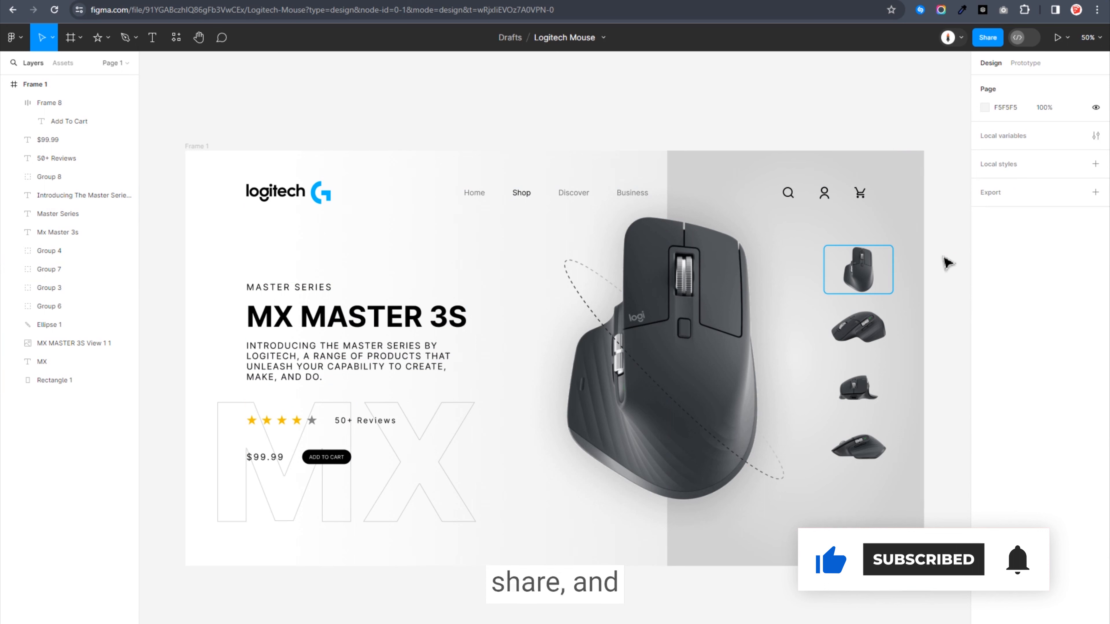